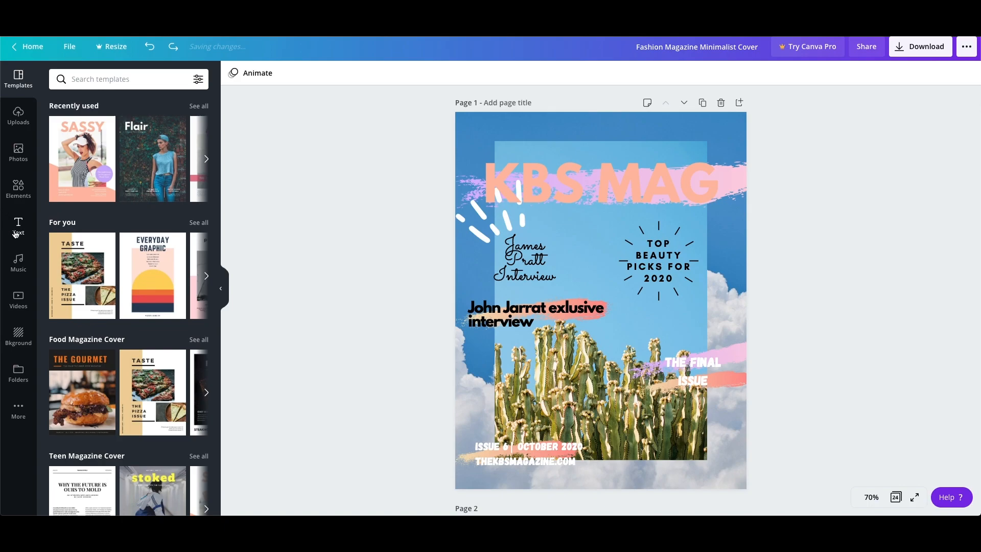
Replace the cover's KBS MAG title with the bold white name-and-job-title font combination.
{"action": "left_click", "coordinate": [562, 183]}
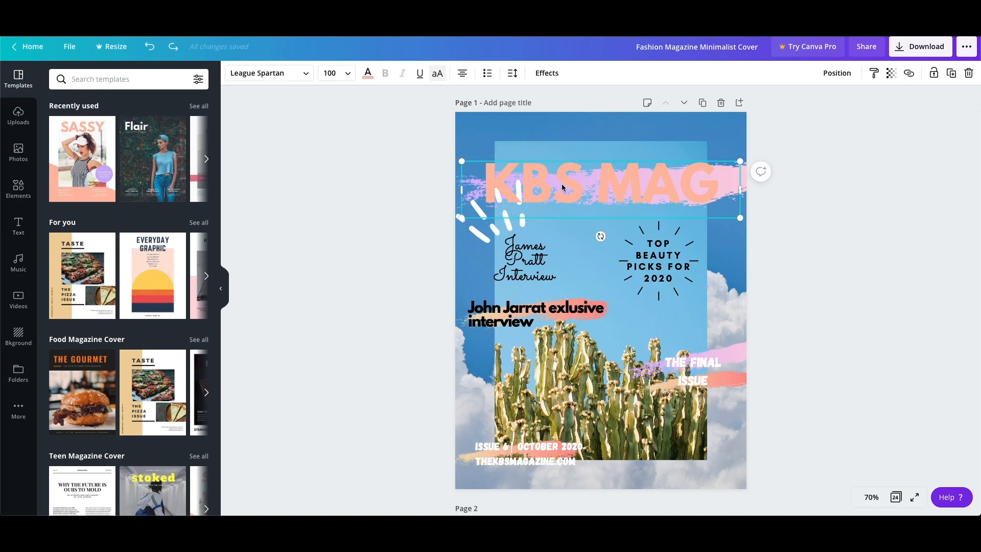
{"action": "key", "text": "Delete"}
{"action": "left_click", "coordinate": [18, 225]}
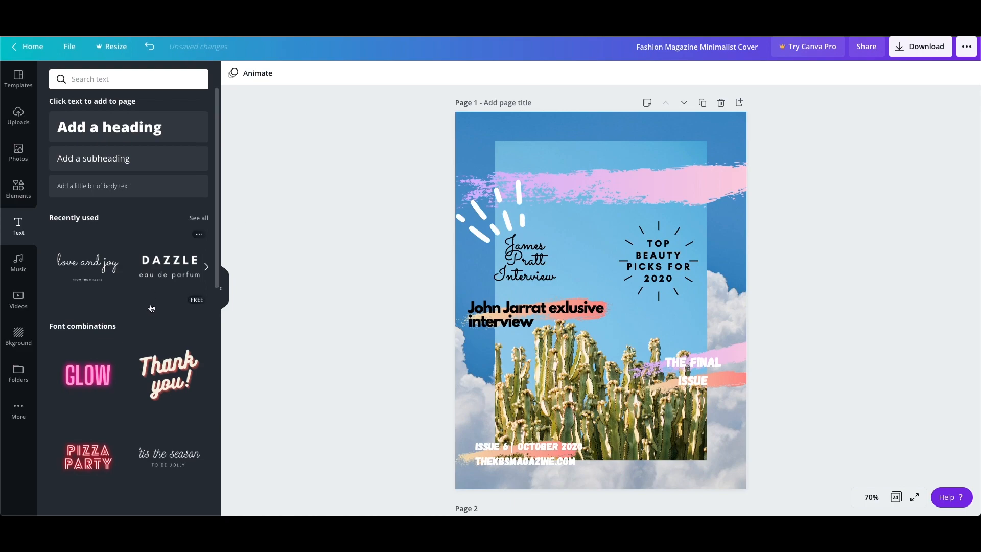
{"action": "scroll", "coordinate": [152, 307], "scroll_direction": "down", "scroll_amount": 2}
{"action": "scroll", "coordinate": [152, 307], "scroll_direction": "down", "scroll_amount": 7}
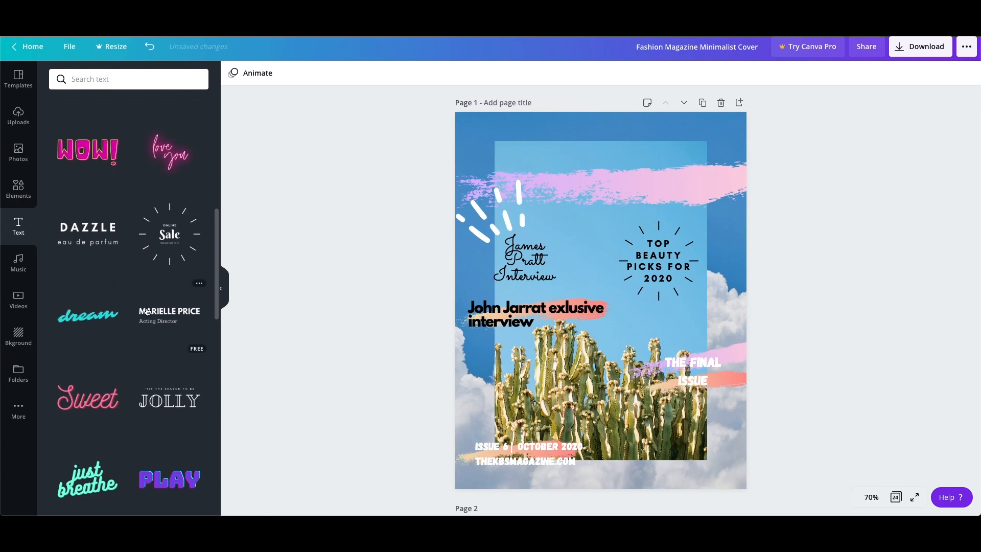
{"action": "left_click", "coordinate": [147, 311]}
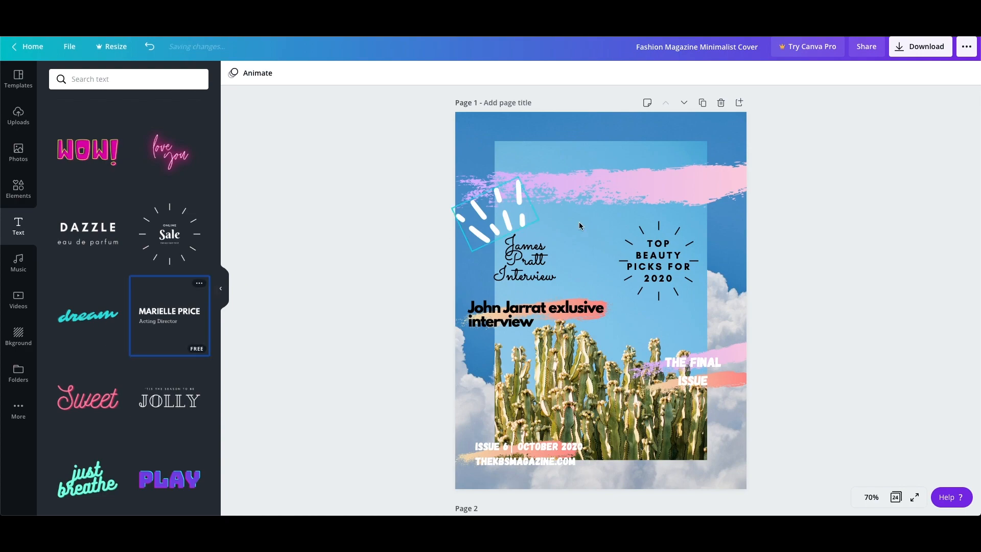
Position the new text over the pink brush stroke and delete its small job-title line.
{"action": "mouse_move", "coordinate": [623, 276]}
{"action": "left_mouse_down"}
{"action": "mouse_move", "coordinate": [616, 168]}
{"action": "mouse_move", "coordinate": [593, 187]}
{"action": "left_mouse_up"}
{"action": "key", "text": "Delete"}
{"action": "left_click", "coordinate": [702, 192]}
Change the placeholder name on the pink brush stroke to "KBS MAGAZINE".
{"action": "left_click_drag", "start_coordinate": [671, 195], "coordinate": [517, 187]}
{"action": "type", "text": "KBS"}
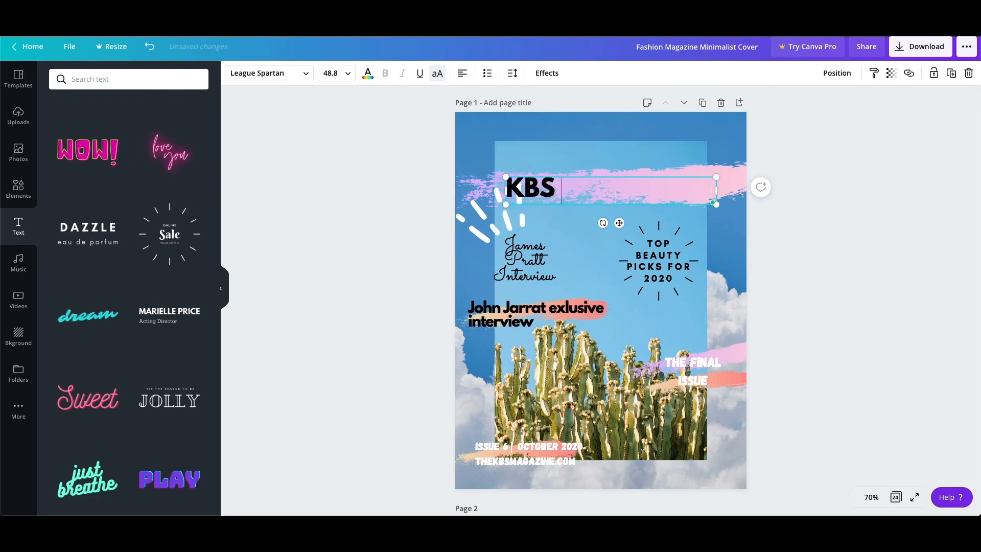
{"action": "type", "text": " MAGAZINE"}
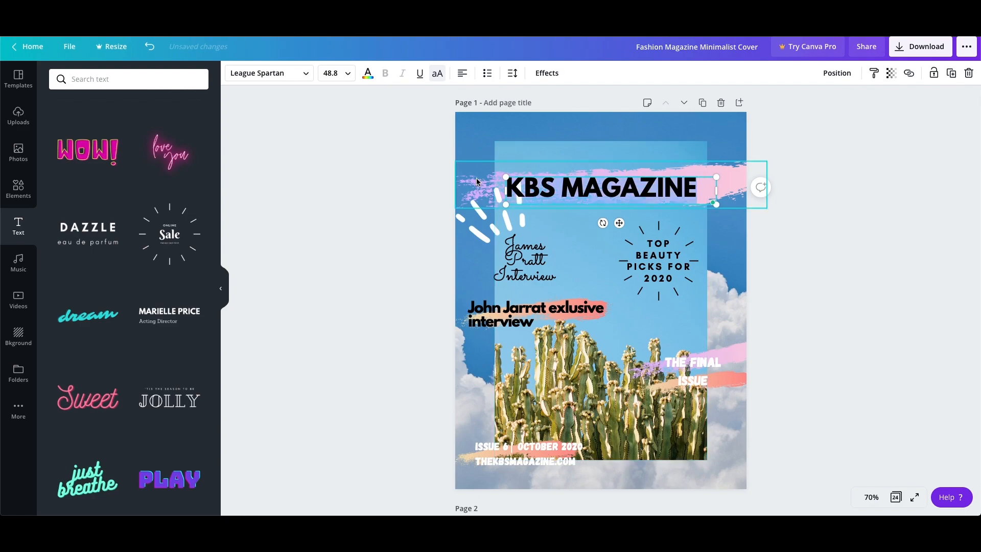
Set the text colour of the whole KBS MAGAZINE title, including the letter K, to the coral document colour.
{"action": "left_click", "coordinate": [368, 74]}
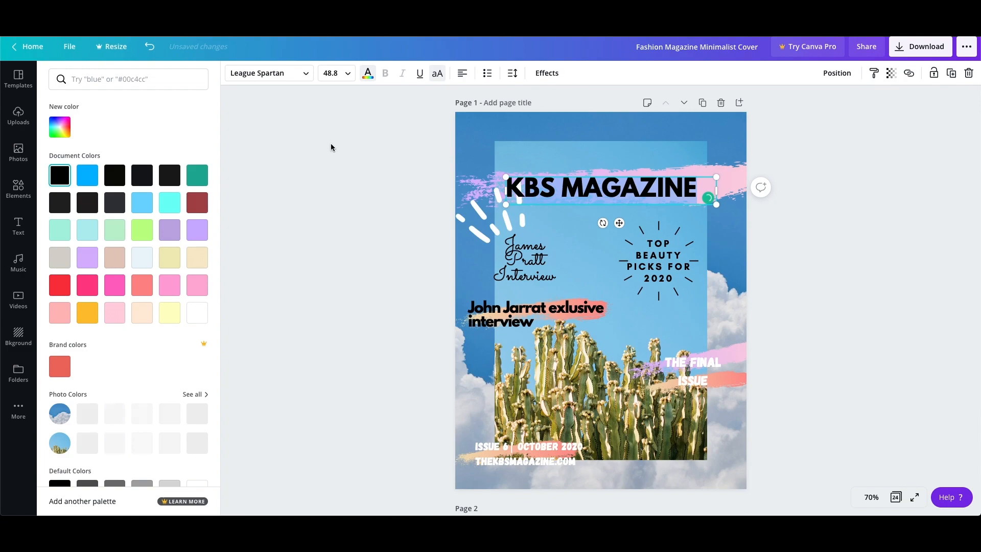
{"action": "left_click", "coordinate": [141, 290]}
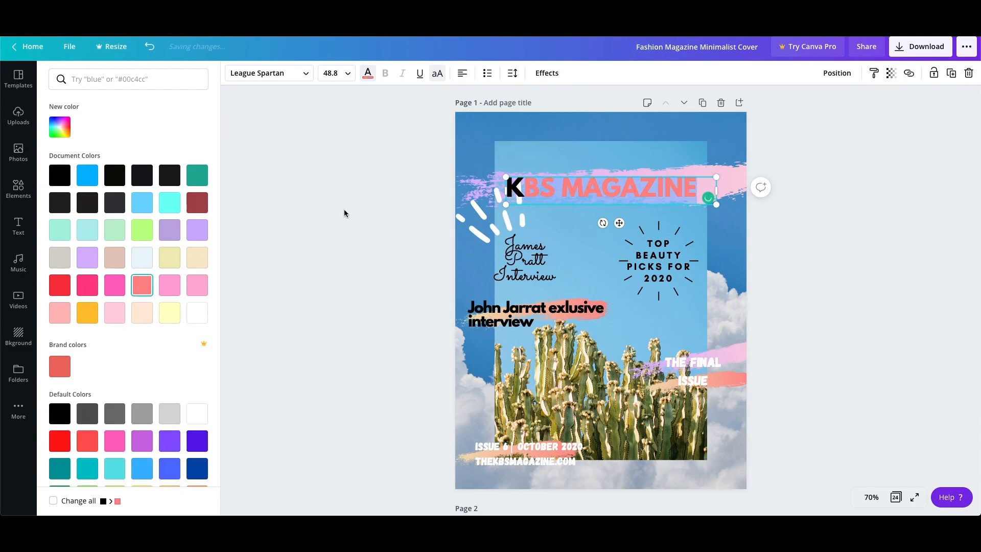
{"action": "key", "text": "Escape"}
{"action": "double_click", "coordinate": [515, 186]}
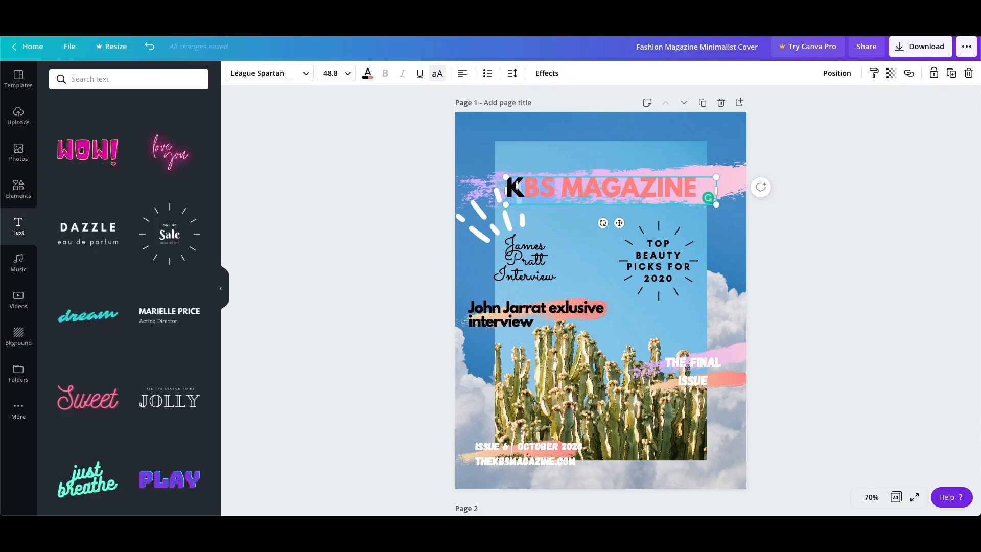
{"action": "left_click", "coordinate": [367, 73]}
{"action": "left_click", "coordinate": [64, 316]}
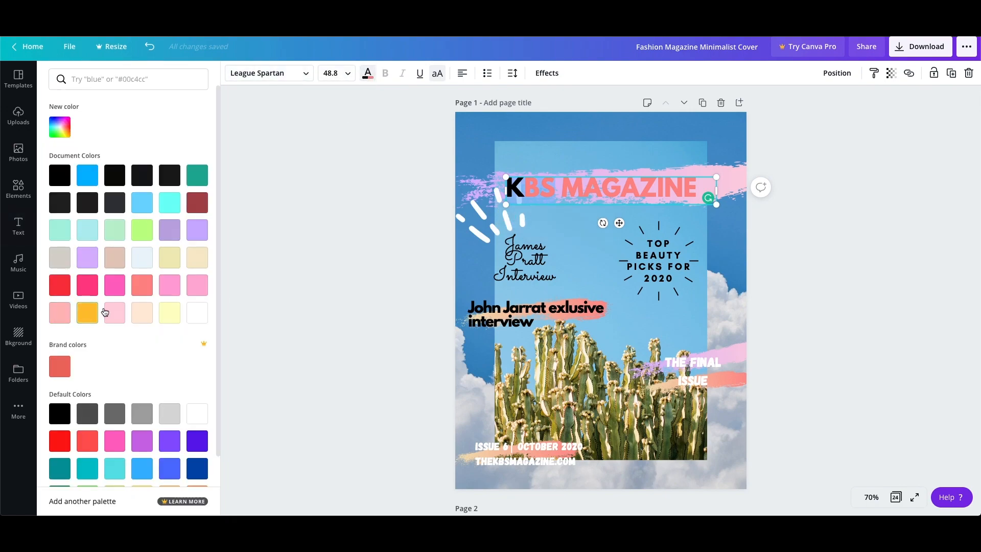
{"action": "left_click", "coordinate": [142, 285]}
{"action": "key", "text": "Escape"}
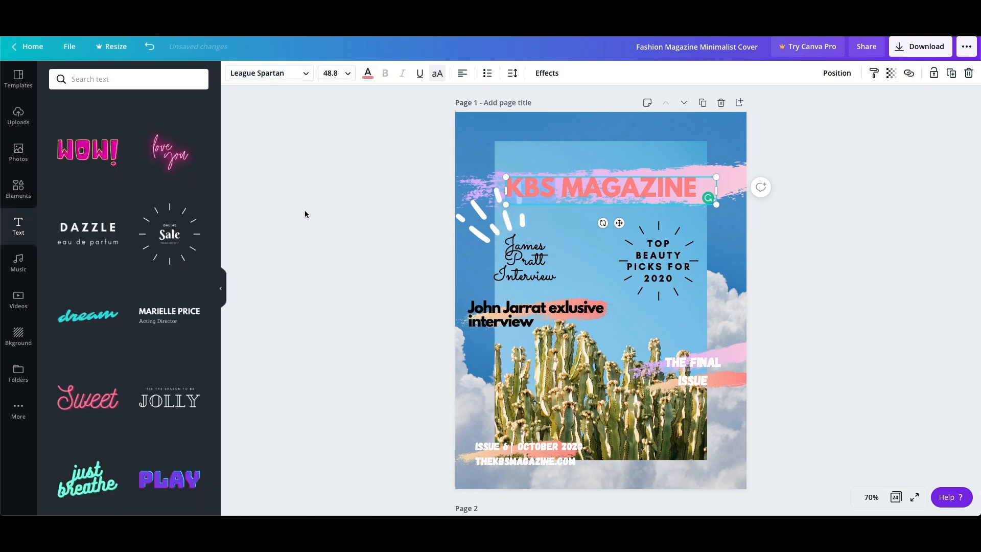
Enlarge the KBS MAGAZINE title to span most of the page width and align it over the pink brush stroke.
{"action": "left_click", "coordinate": [948, 196]}
{"action": "left_click", "coordinate": [667, 200]}
{"action": "left_click_drag", "start_coordinate": [717, 177], "coordinate": [773, 139]}
{"action": "left_click_drag", "start_coordinate": [686, 192], "coordinate": [669, 194]}
{"action": "left_click", "coordinate": [823, 216]}
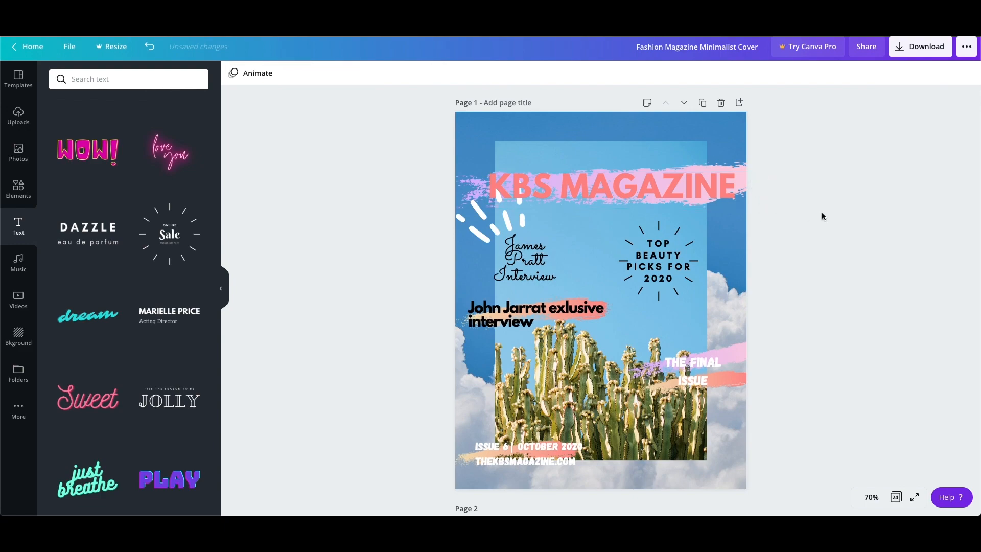
Delete the white dashed-lines graphic at the start of the KBS MAGAZINE title.
{"action": "left_click", "coordinate": [659, 226]}
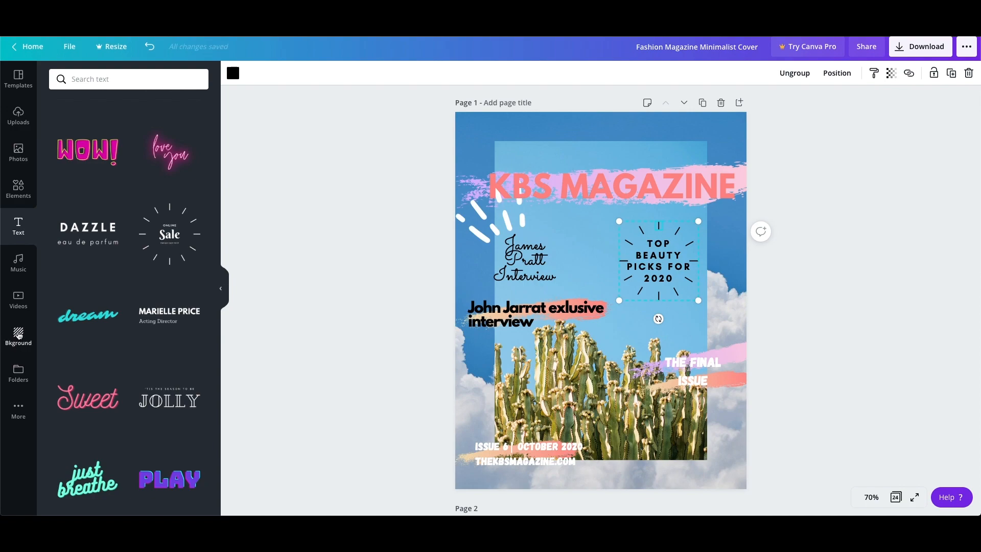
{"action": "left_click", "coordinate": [28, 200]}
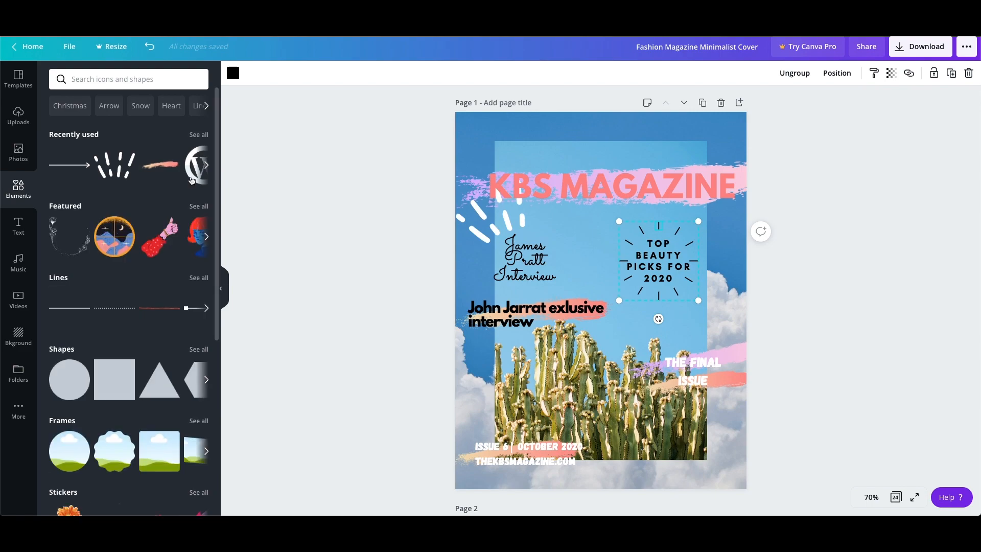
{"action": "left_click", "coordinate": [468, 223]}
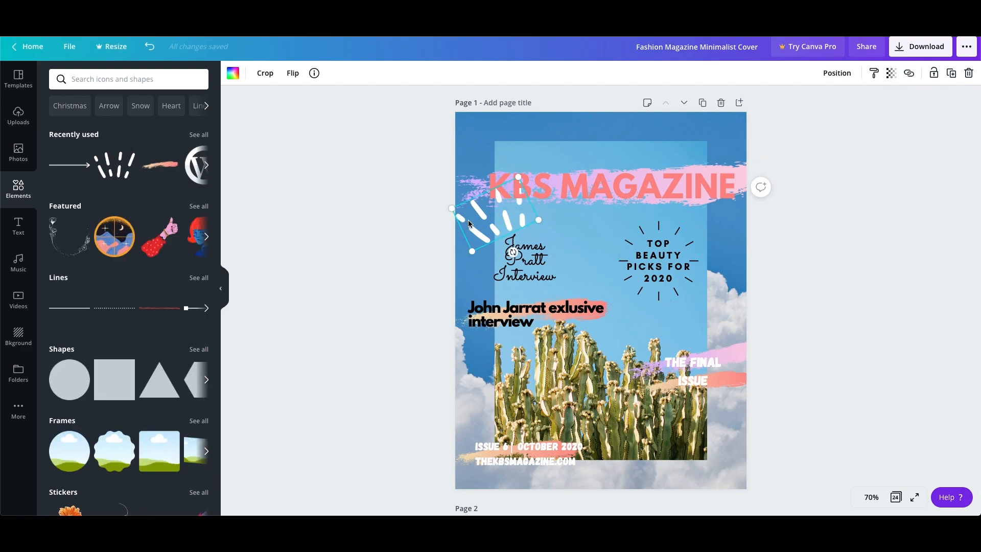
{"action": "key", "text": "Delete"}
Add the recently used white dashed-lines graphic over the start of the title and rotate it counter-clockwise.
{"action": "left_click", "coordinate": [121, 154]}
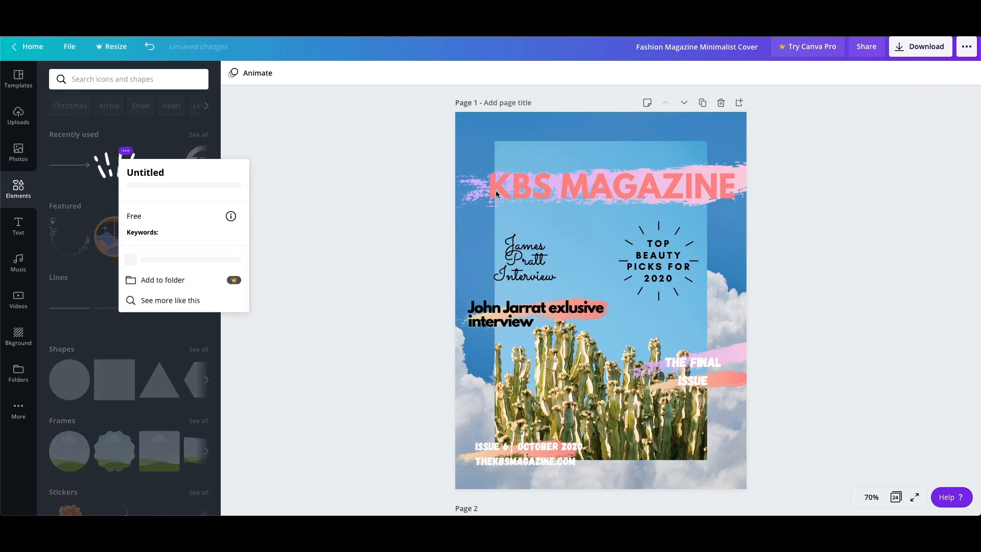
{"action": "left_click", "coordinate": [329, 226]}
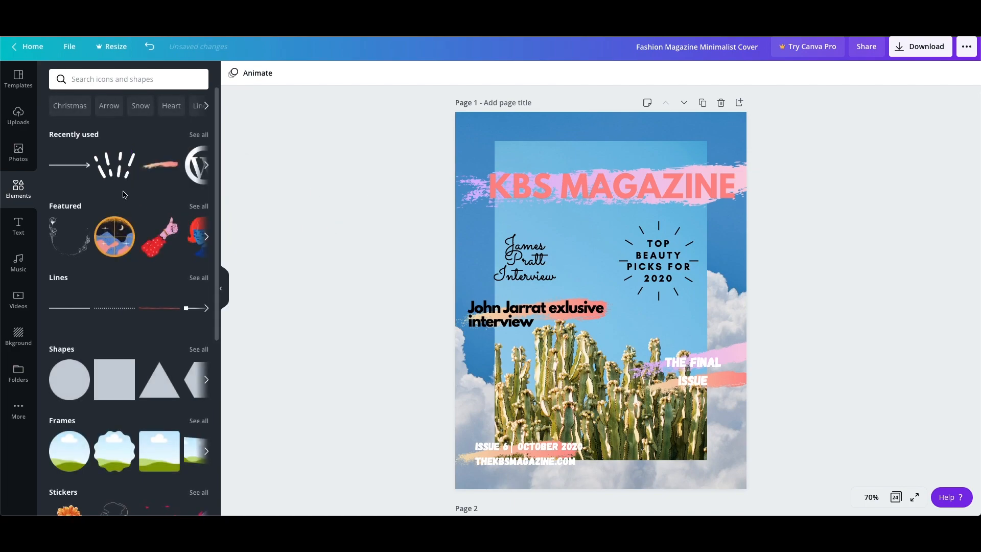
{"action": "left_click", "coordinate": [114, 177]}
{"action": "left_click_drag", "start_coordinate": [605, 263], "coordinate": [517, 159]}
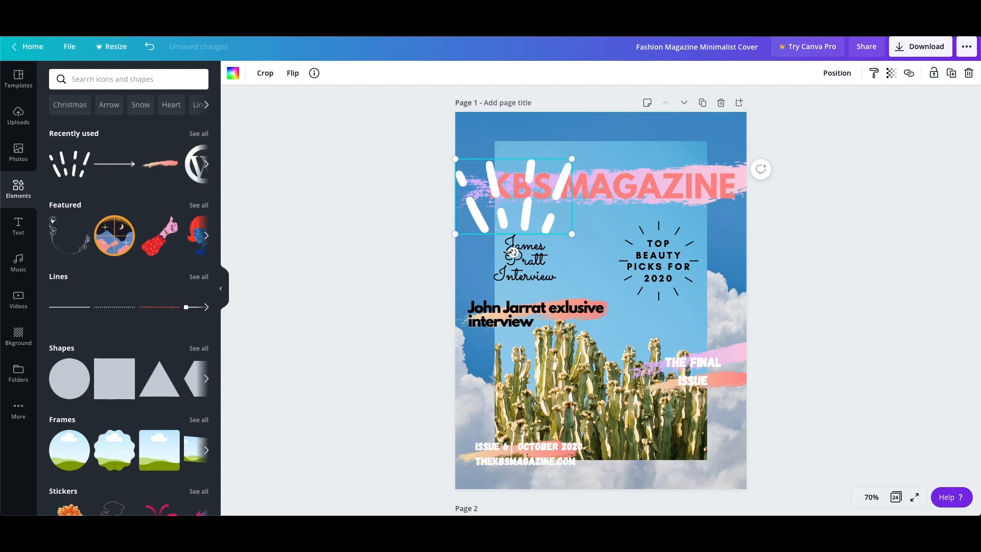
{"action": "left_click_drag", "start_coordinate": [513, 252], "coordinate": [546, 240]}
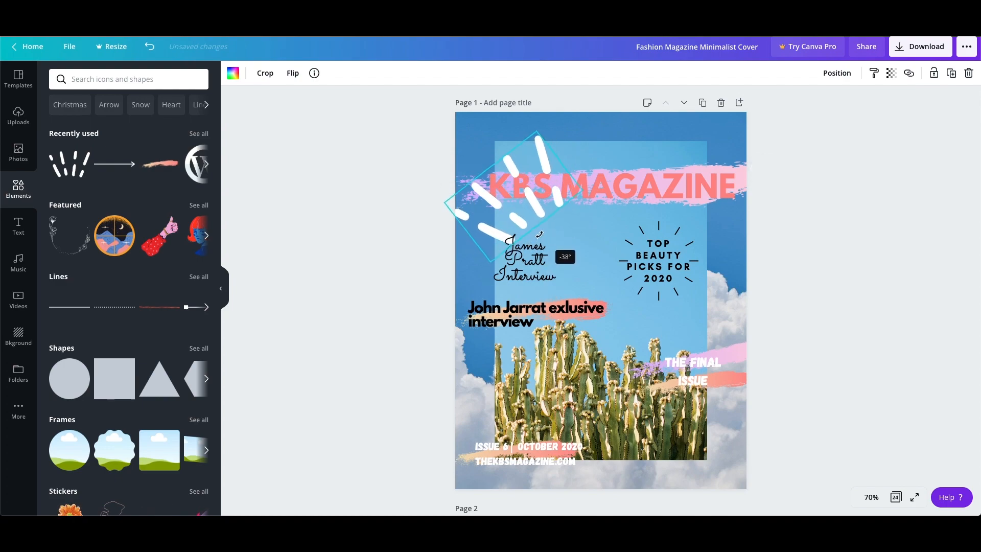
Send the white dashed-lines graphic to the back, and bring it forward one layer.
{"action": "right_click", "coordinate": [487, 202]}
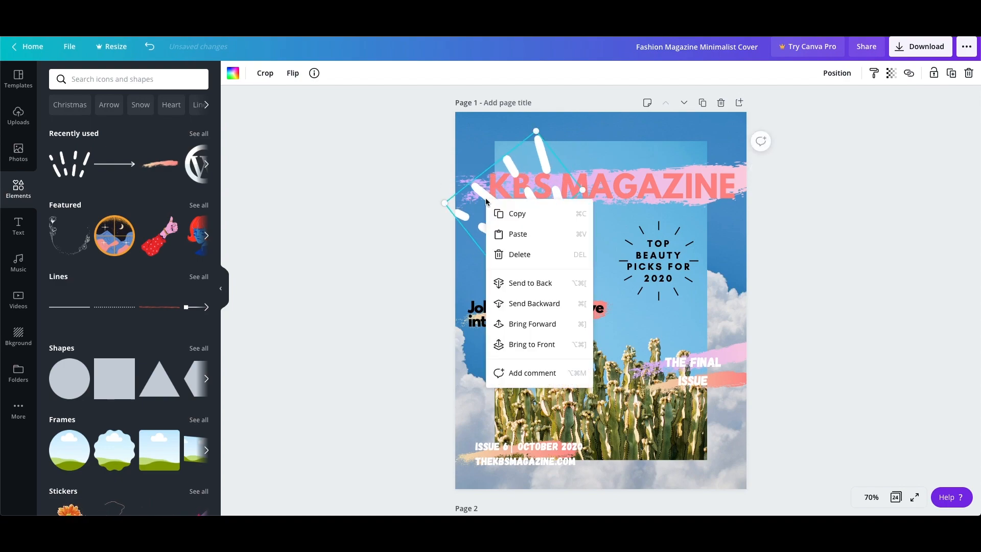
{"action": "left_click", "coordinate": [536, 283]}
{"action": "right_click", "coordinate": [472, 224]}
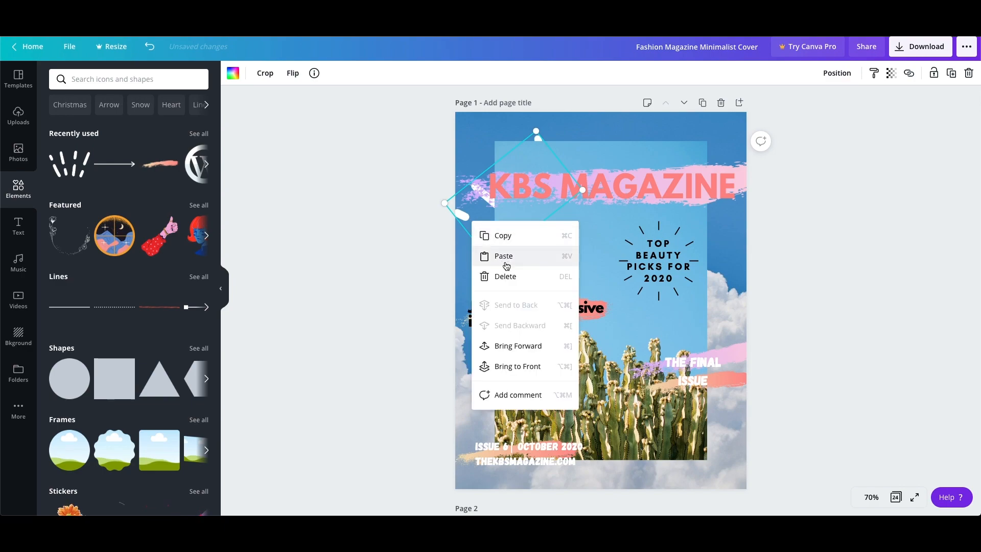
{"action": "left_click", "coordinate": [510, 346]}
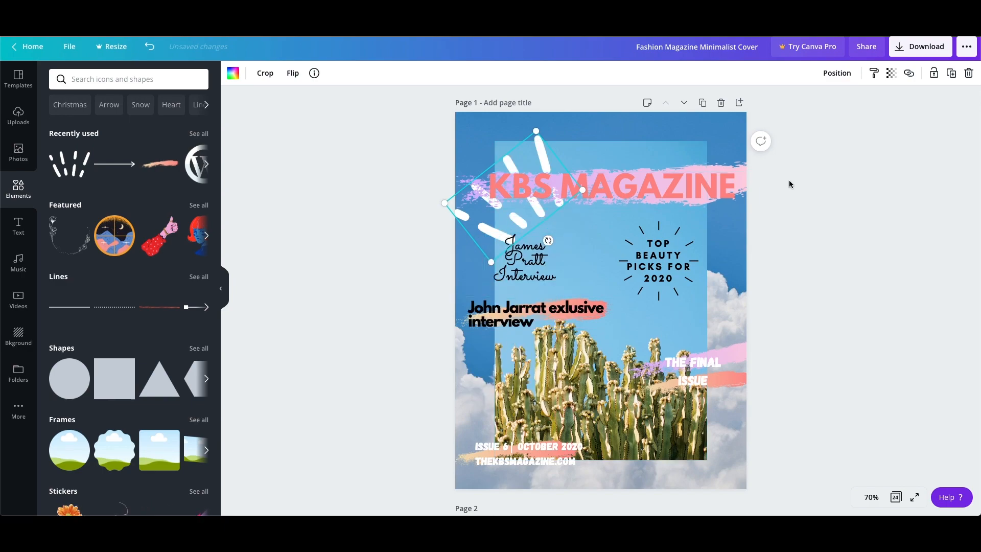
{"action": "left_click", "coordinate": [908, 197]}
Move the dashed-lines graphic slightly up and left, and bring it in front of the title.
{"action": "left_click_drag", "start_coordinate": [492, 218], "coordinate": [484, 202]}
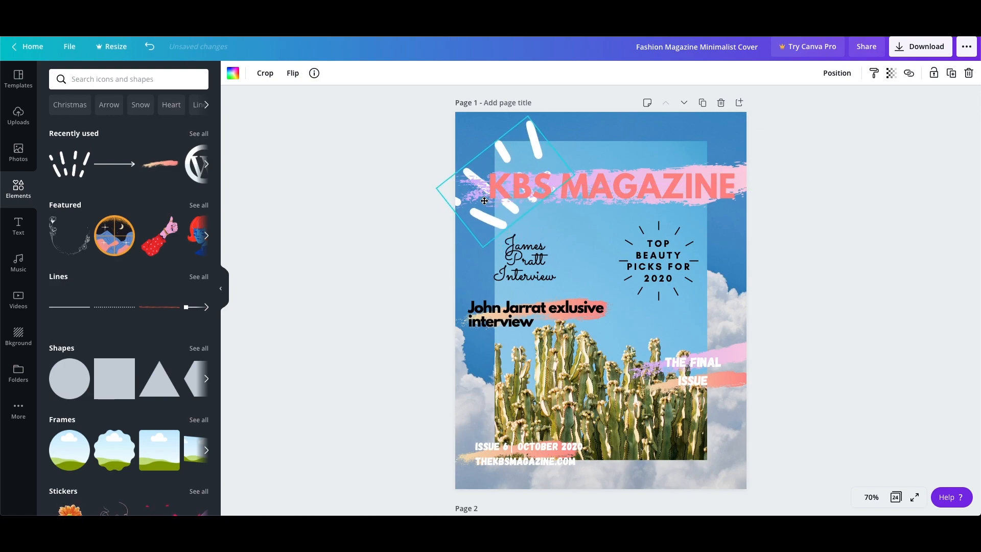
{"action": "right_click", "coordinate": [487, 214]}
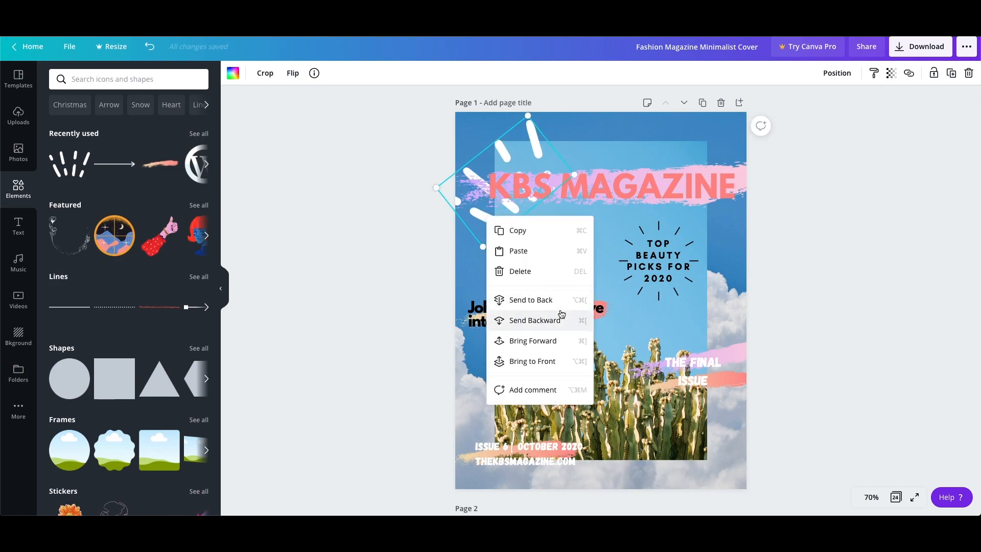
{"action": "left_click", "coordinate": [549, 341]}
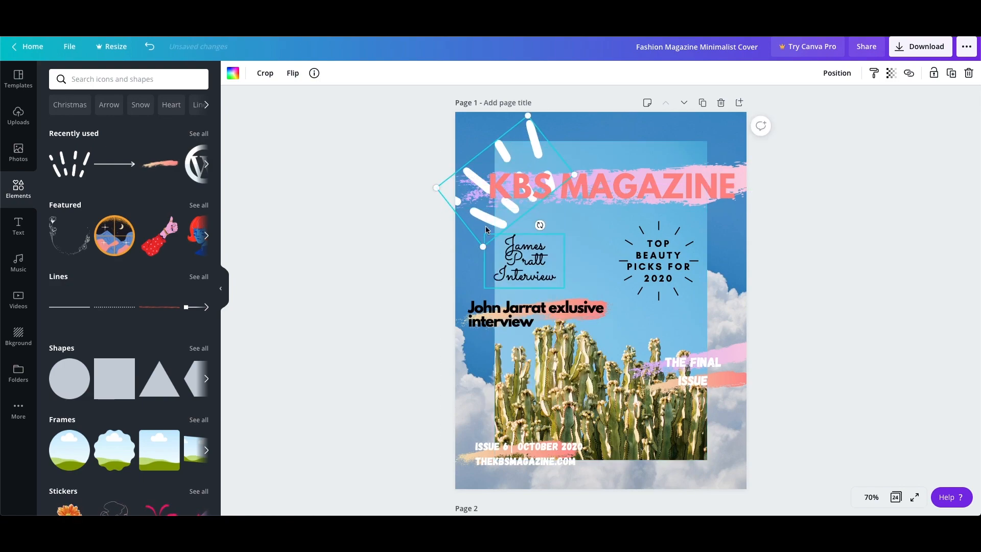
{"action": "right_click", "coordinate": [477, 217]}
{"action": "left_click", "coordinate": [552, 359]}
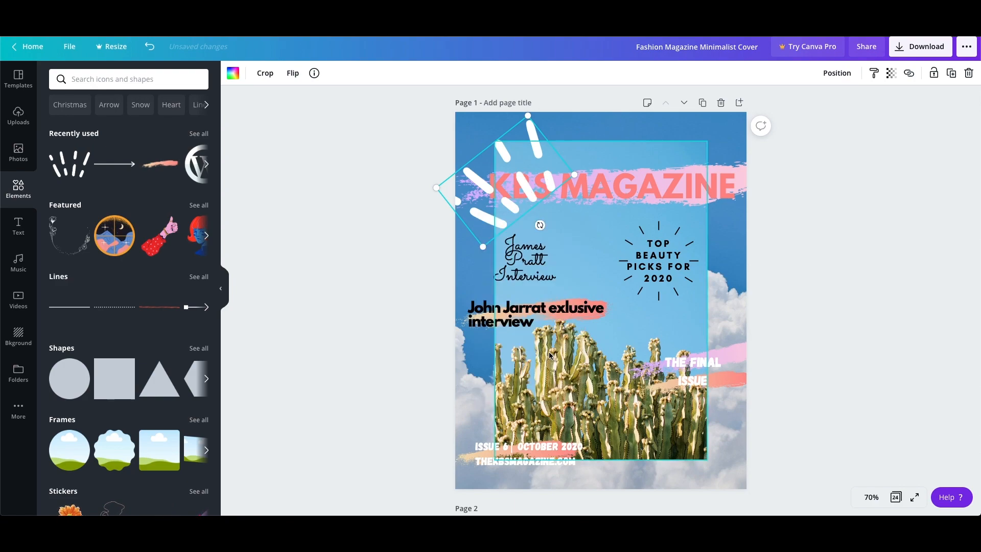
Send the dashed-lines graphic backward two layers so it sits behind the KBS MAGAZINE title.
{"action": "right_click", "coordinate": [472, 207]}
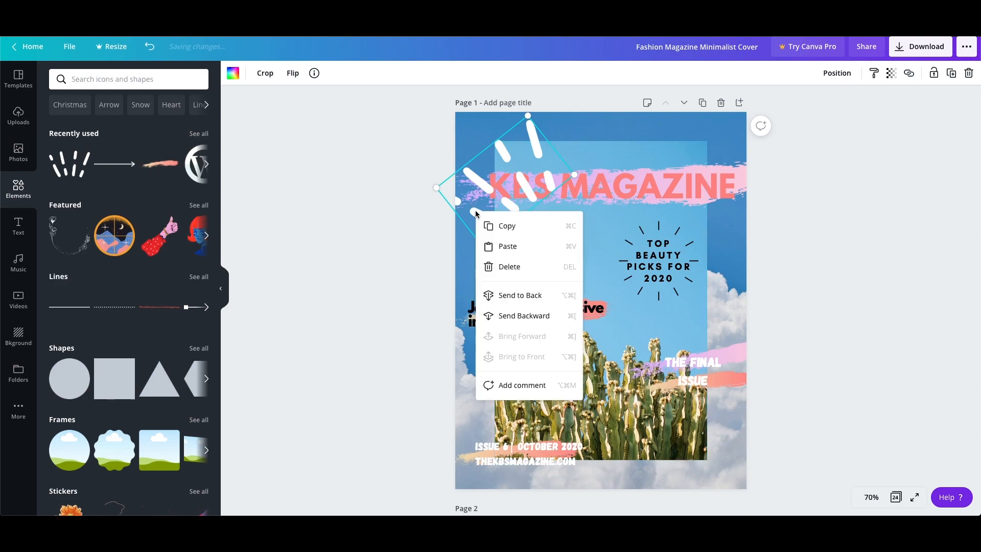
{"action": "left_click", "coordinate": [503, 316]}
{"action": "left_click", "coordinate": [839, 240]}
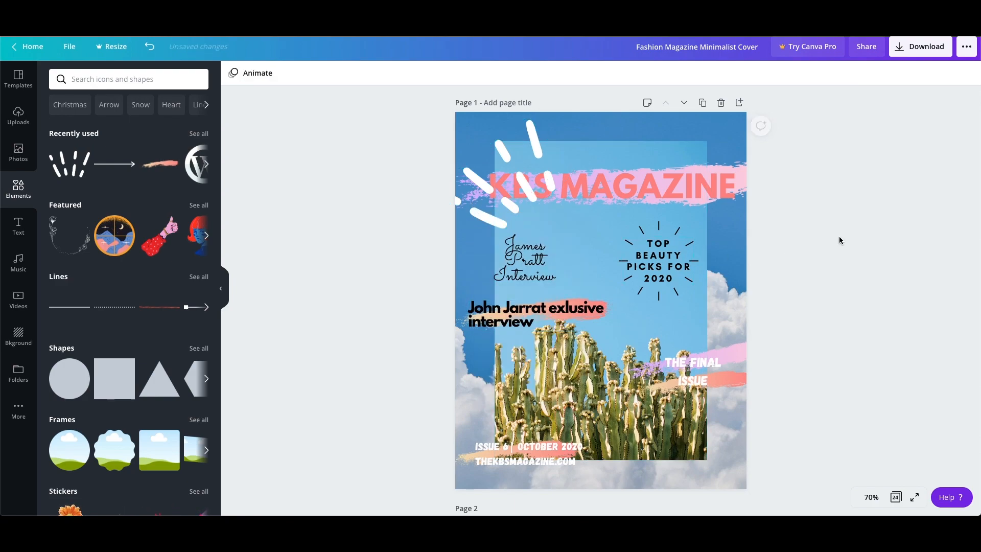
{"action": "right_click", "coordinate": [482, 217]}
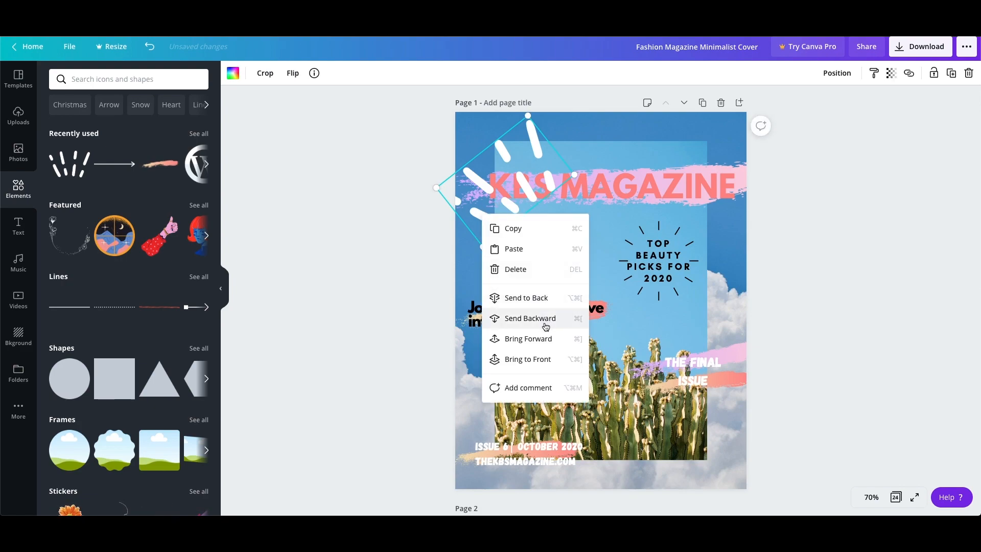
{"action": "left_click", "coordinate": [547, 320]}
{"action": "left_click", "coordinate": [930, 292]}
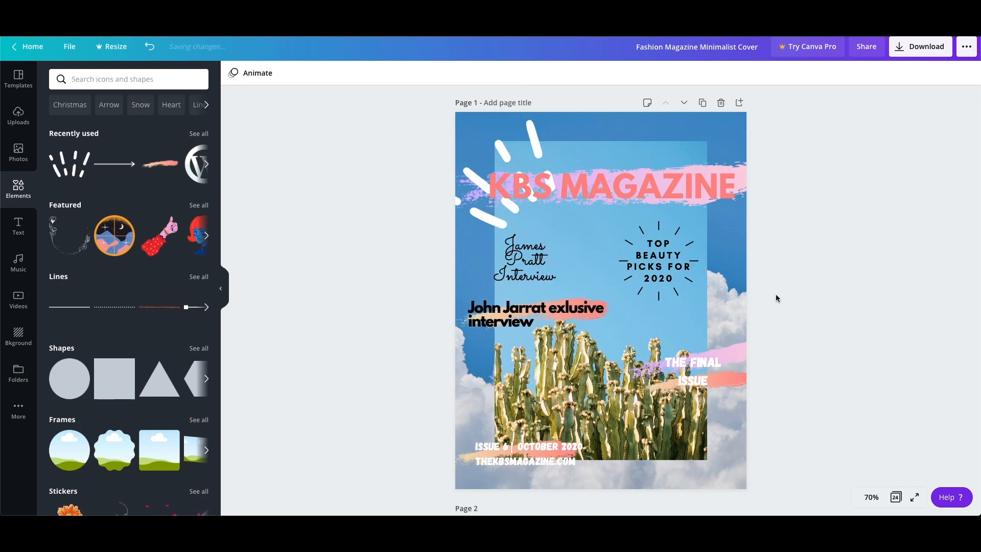
Move the black exclusive-interview headline below its orange brush stroke and select the stroke.
{"action": "left_click_drag", "start_coordinate": [571, 317], "coordinate": [568, 346]}
{"action": "left_click", "coordinate": [563, 307]}
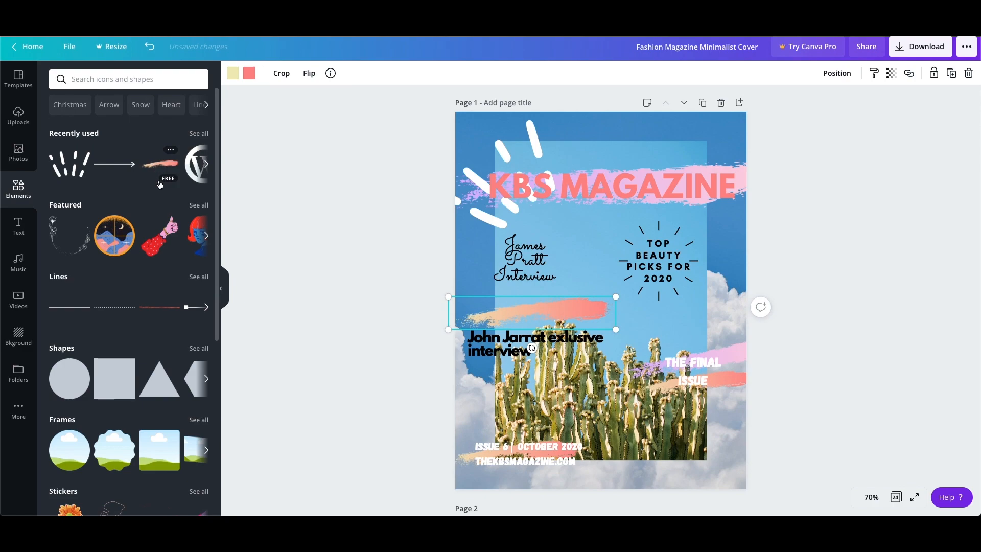
Search the elements library for "magazine", browse the graphics, and clear the search.
{"action": "scroll", "coordinate": [138, 272], "scroll_direction": "down", "scroll_amount": 15}
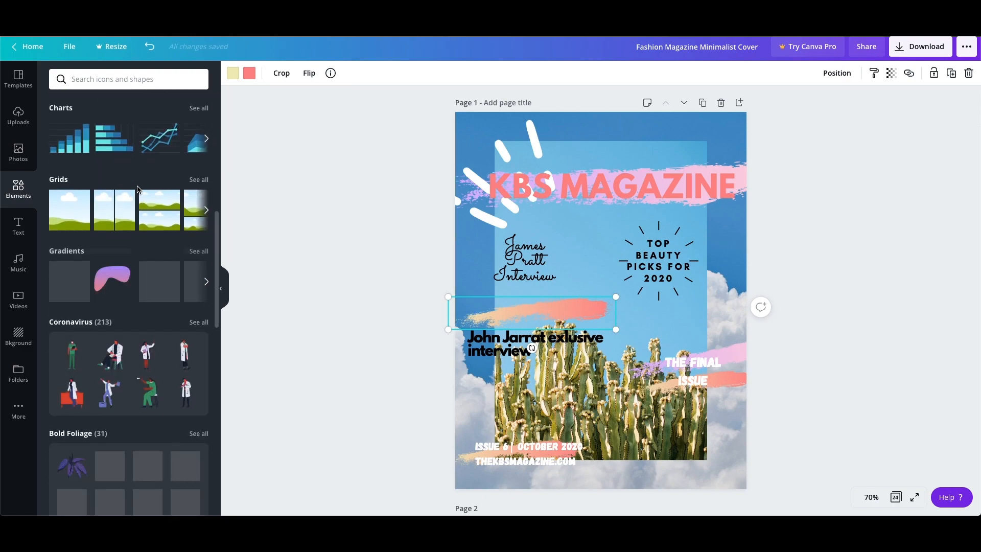
{"action": "left_click", "coordinate": [125, 78]}
{"action": "type", "text": "magazine"}
{"action": "key", "text": "Return"}
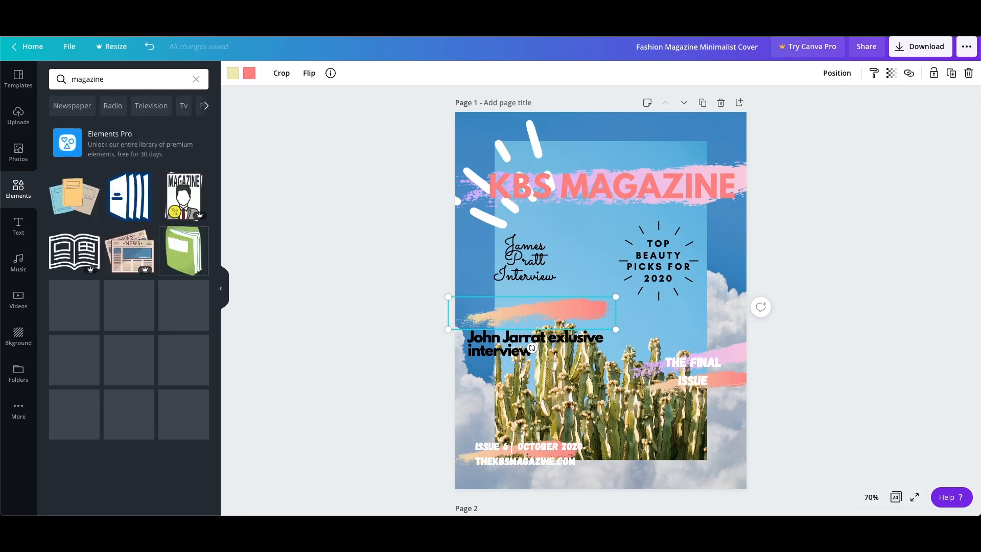
{"action": "scroll", "coordinate": [194, 335], "scroll_direction": "down", "scroll_amount": 5}
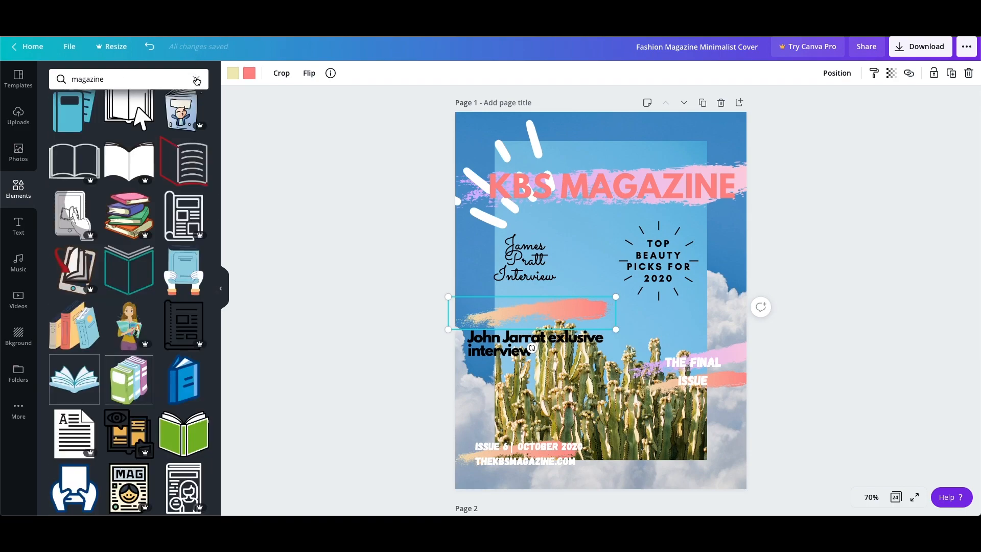
{"action": "left_click", "coordinate": [196, 80]}
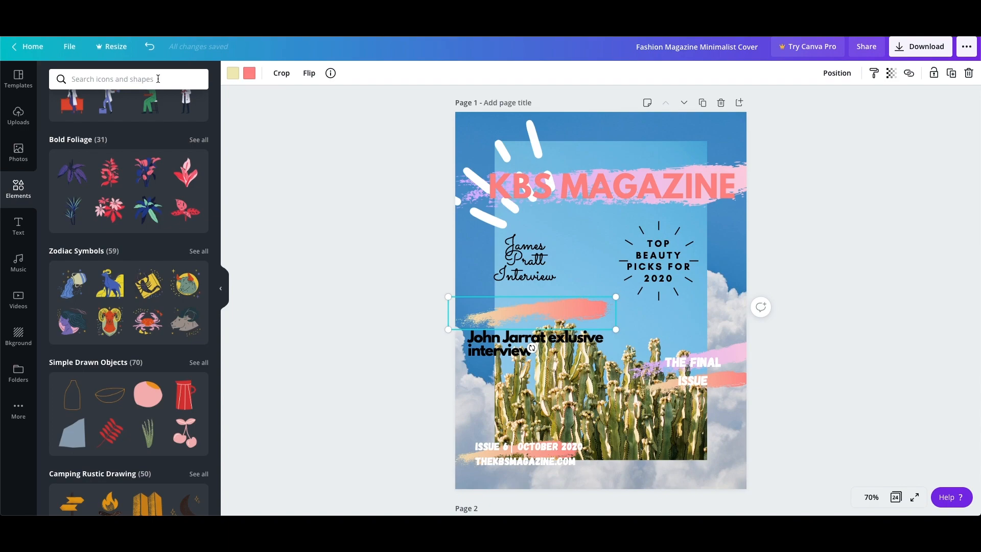
Search the elements library for "shapes", look through the results, and clear the search.
{"action": "key", "text": "Return"}
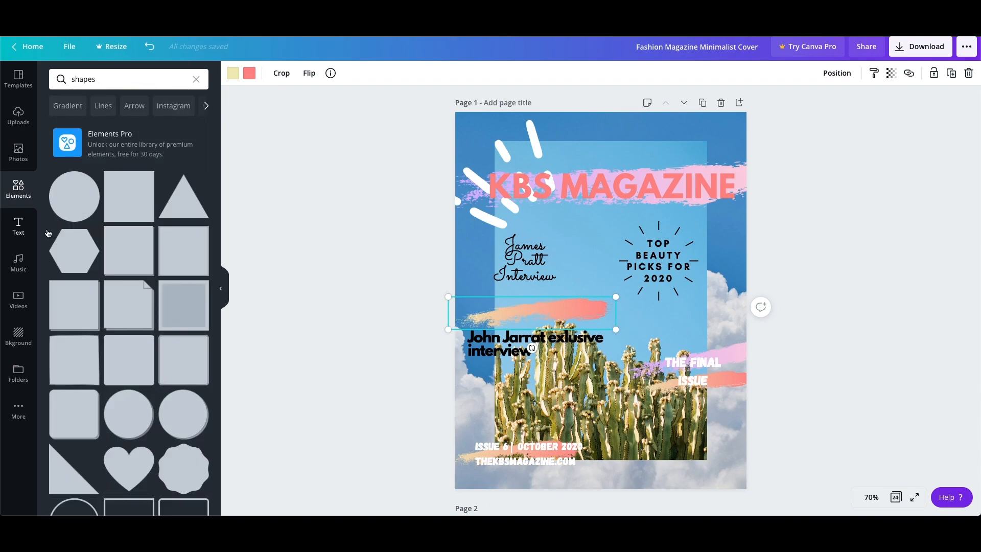
{"action": "scroll", "coordinate": [127, 271], "scroll_direction": "down", "scroll_amount": 10}
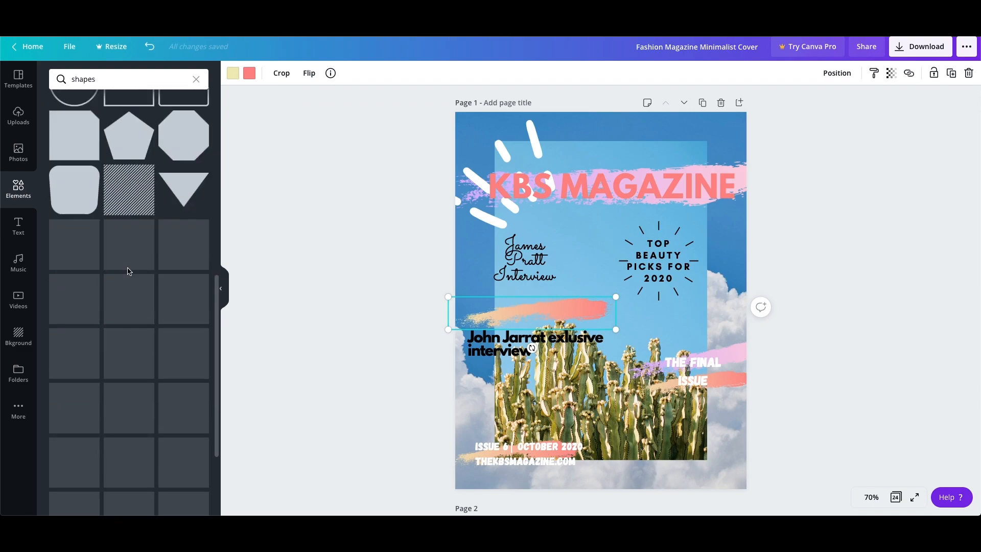
{"action": "left_click", "coordinate": [197, 79]}
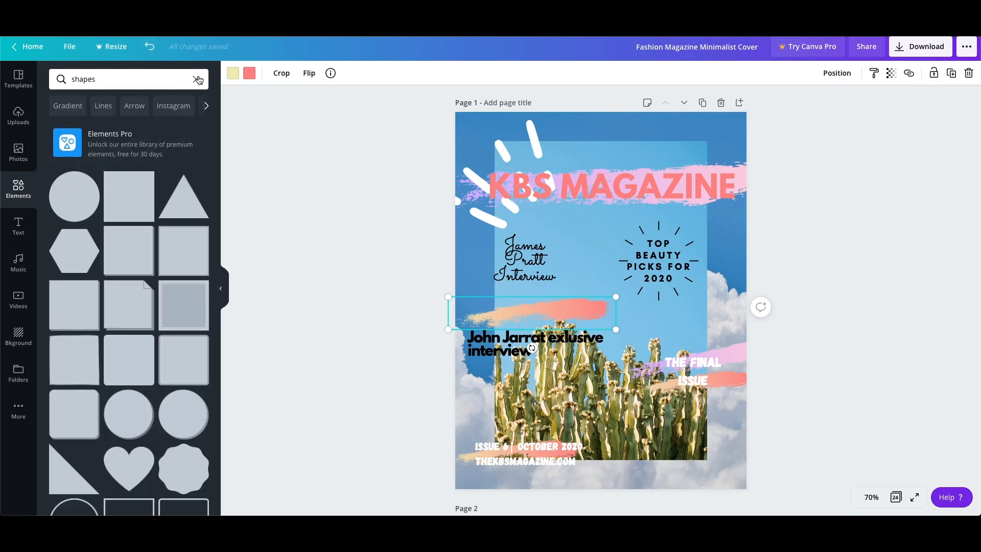
Browse the graphics collections in the elements library and show all recently used elements.
{"action": "scroll", "coordinate": [171, 236], "scroll_direction": "down", "scroll_amount": 15}
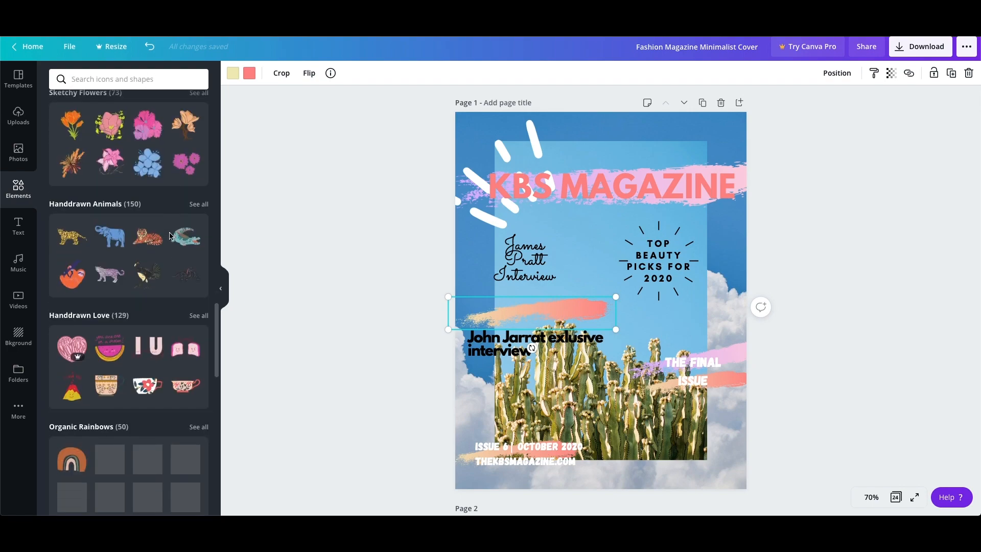
{"action": "scroll", "coordinate": [172, 236], "scroll_direction": "down", "scroll_amount": 9}
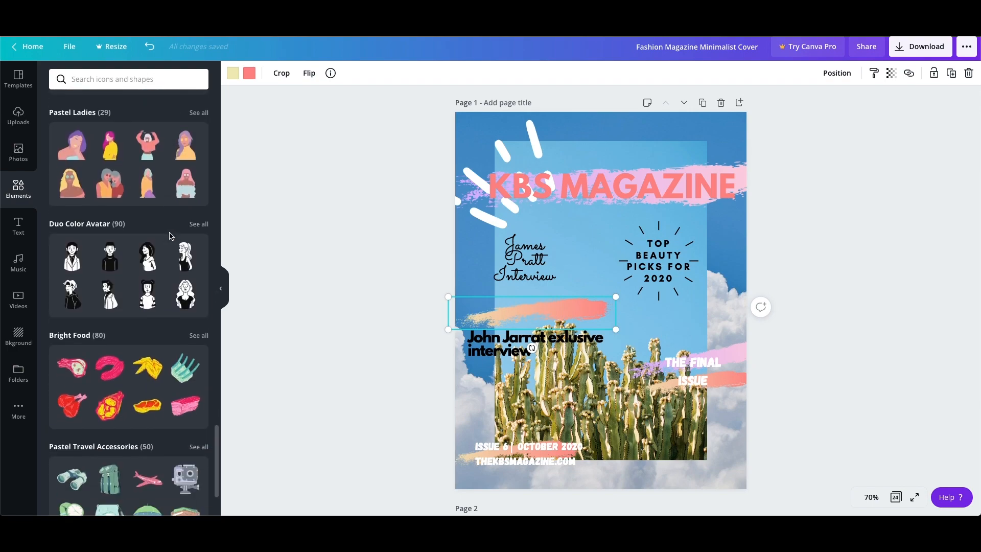
{"action": "scroll", "coordinate": [171, 235], "scroll_direction": "down", "scroll_amount": 10}
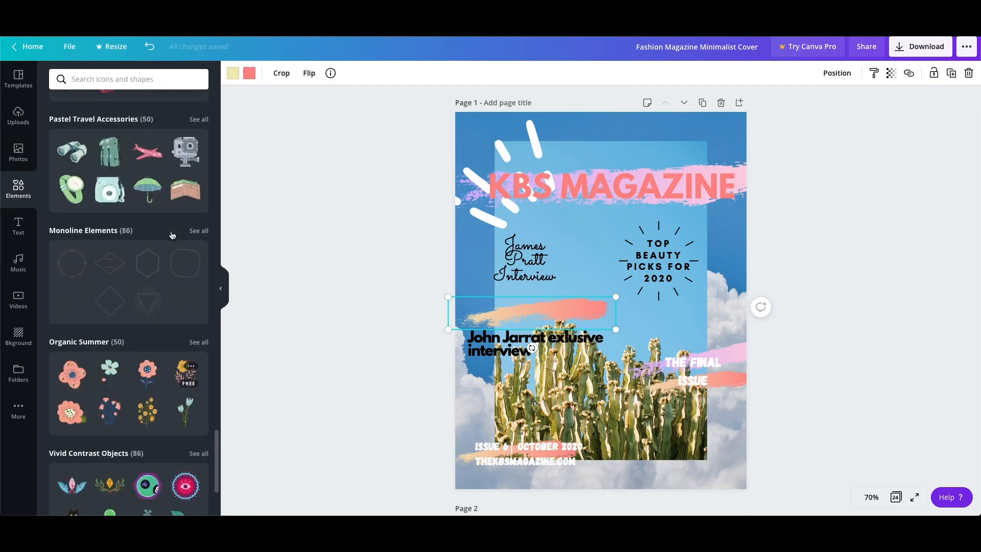
{"action": "scroll", "coordinate": [172, 235], "scroll_direction": "up", "scroll_amount": 20}
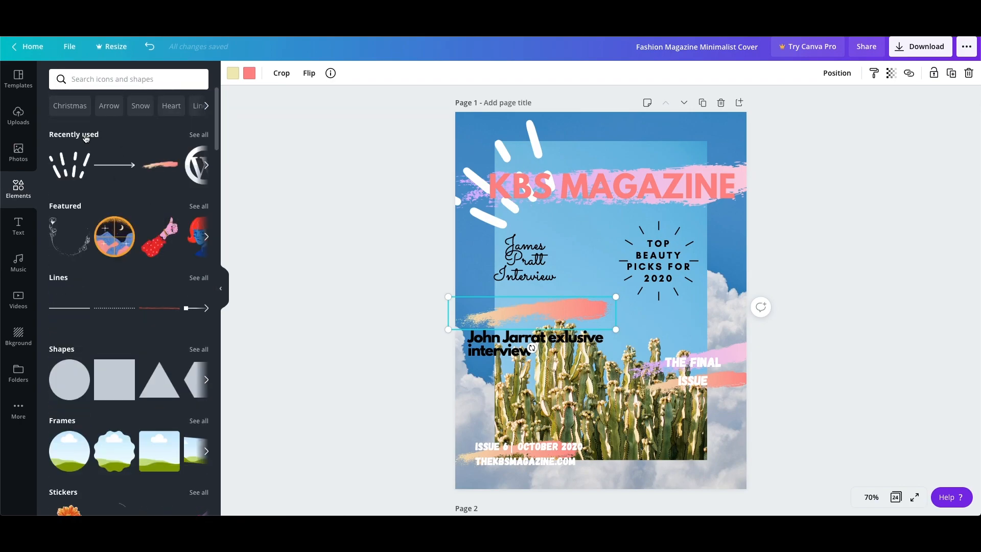
{"action": "left_click", "coordinate": [199, 135]}
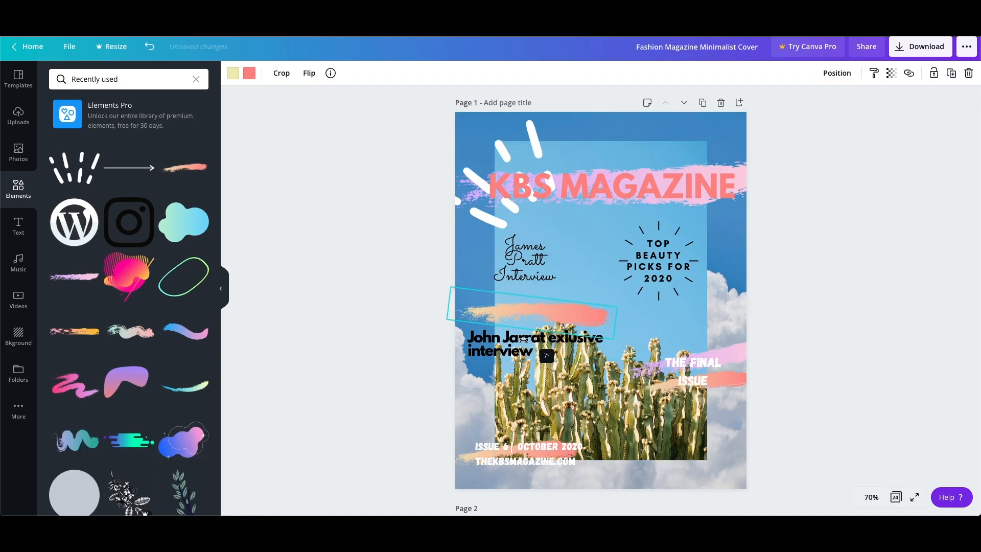
Tilt the orange brush stroke about 7 degrees and move the black exclusive-interview headline back up over it.
{"action": "left_click", "coordinate": [510, 350]}
{"action": "left_click_drag", "start_coordinate": [511, 349], "coordinate": [512, 325]}
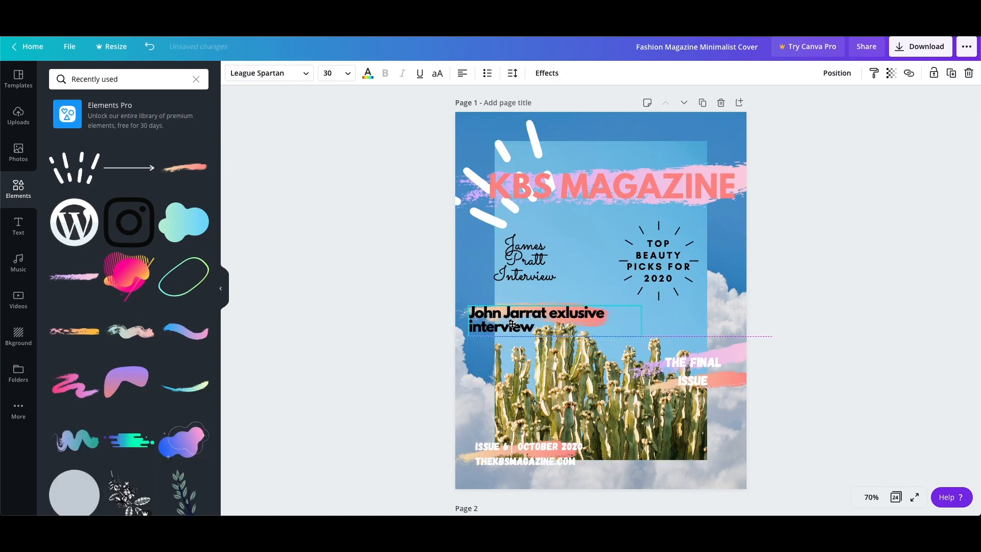
Go to the Editors Letter on page 3, select its portrait photo, and browse the uploaded images.
{"action": "left_click", "coordinate": [940, 327]}
{"action": "scroll", "coordinate": [875, 367], "scroll_direction": "down", "scroll_amount": 3}
{"action": "scroll", "coordinate": [874, 365], "scroll_direction": "down", "scroll_amount": 20}
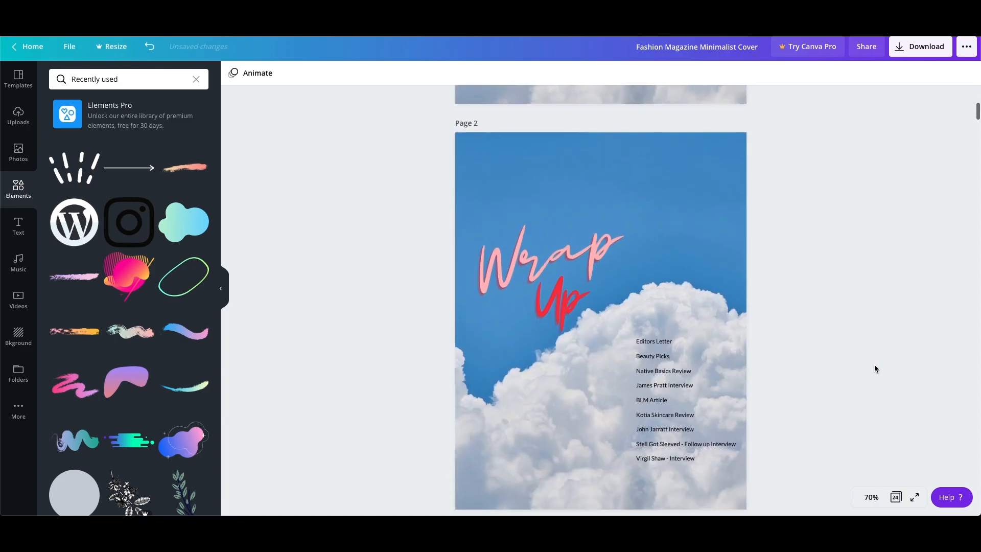
{"action": "scroll", "coordinate": [873, 364], "scroll_direction": "up", "scroll_amount": 8}
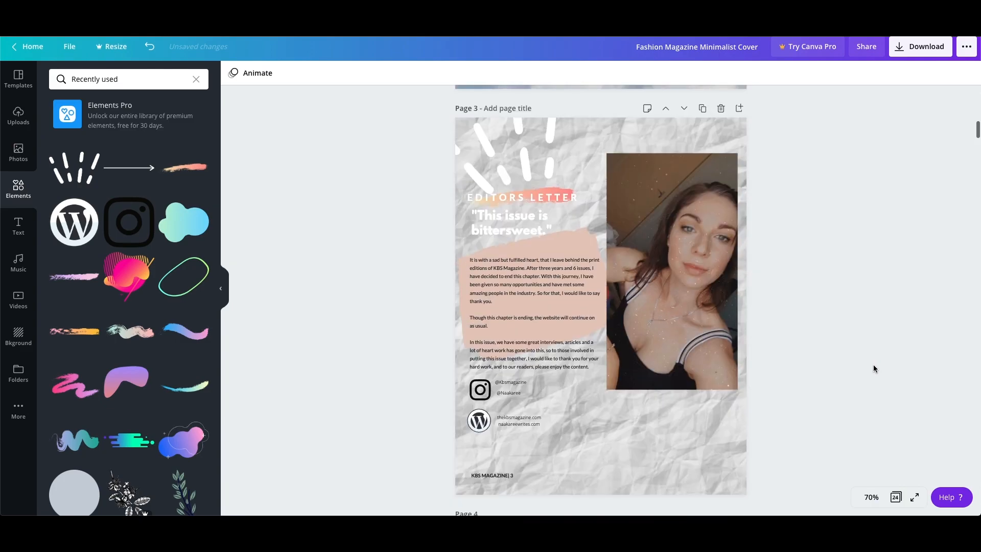
{"action": "left_click", "coordinate": [718, 329]}
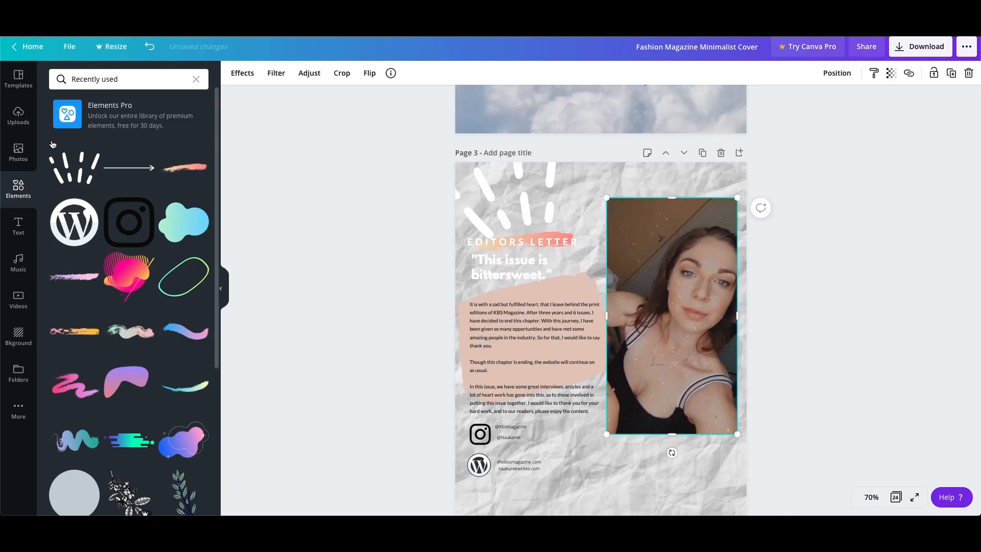
{"action": "left_click", "coordinate": [18, 115]}
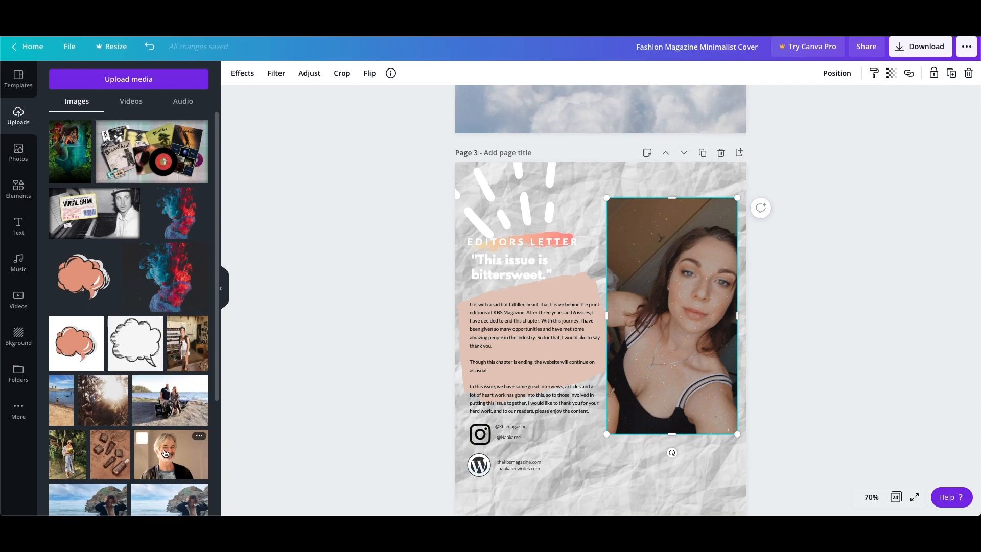
{"action": "scroll", "coordinate": [168, 440], "scroll_direction": "down", "scroll_amount": 10}
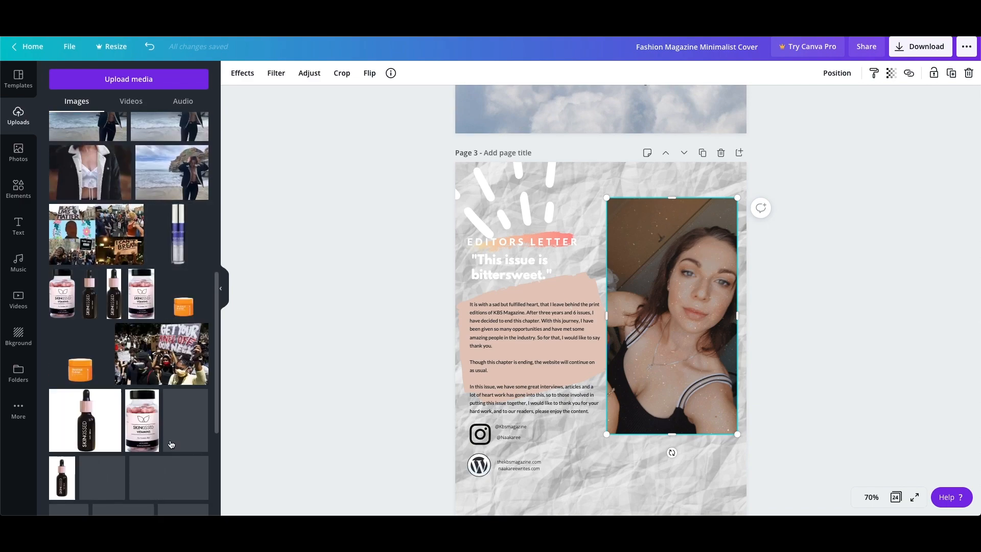
Select the peach brush shape behind the letter text and browse the recently used elements and the text styles.
{"action": "left_click", "coordinate": [588, 282]}
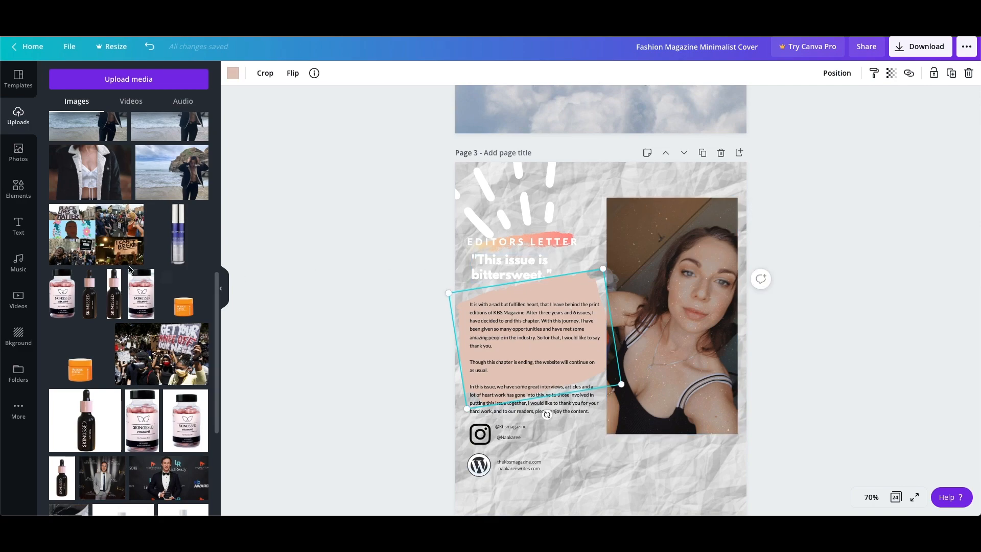
{"action": "scroll", "coordinate": [125, 184], "scroll_direction": "up", "scroll_amount": 10}
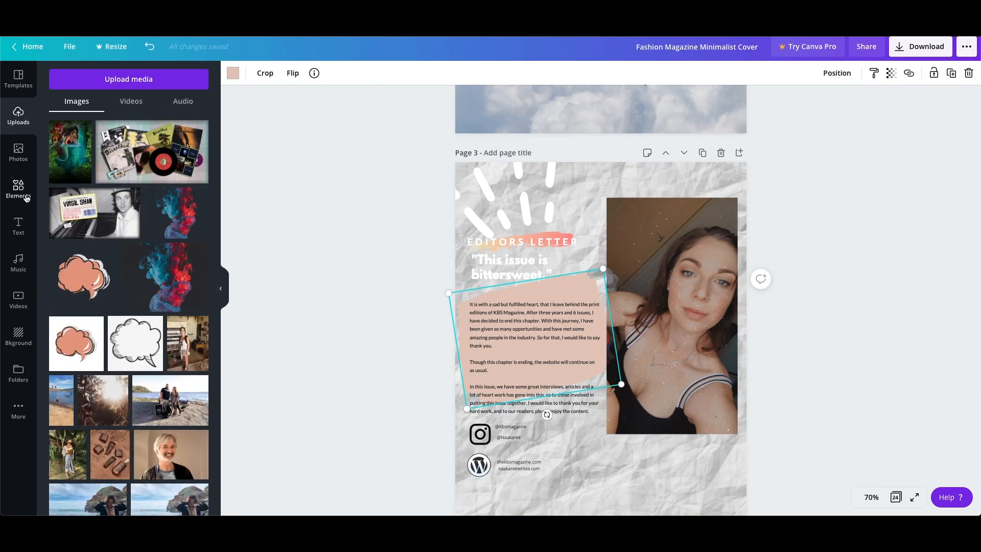
{"action": "left_click", "coordinate": [25, 198]}
{"action": "scroll", "coordinate": [129, 224], "scroll_direction": "down", "scroll_amount": 6}
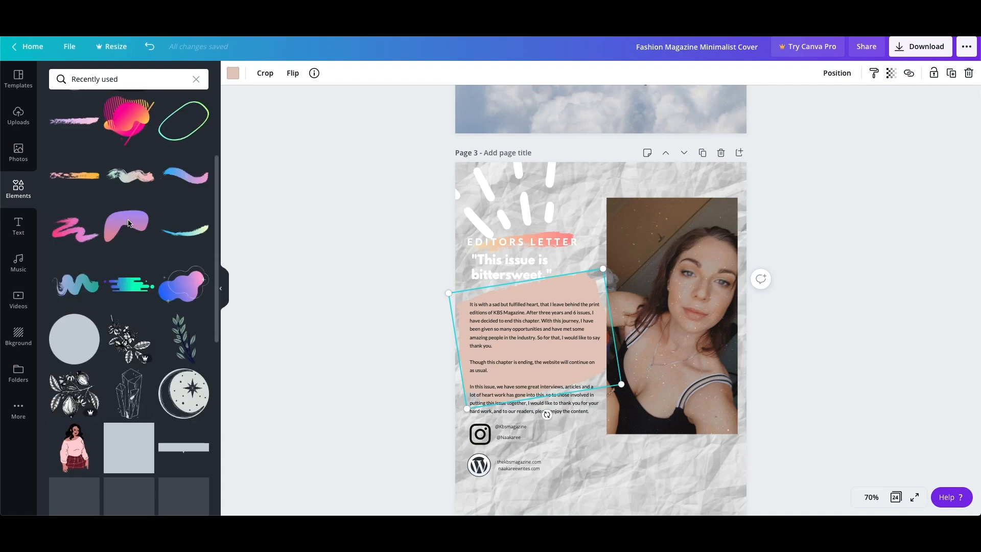
{"action": "scroll", "coordinate": [130, 225], "scroll_direction": "up", "scroll_amount": 6}
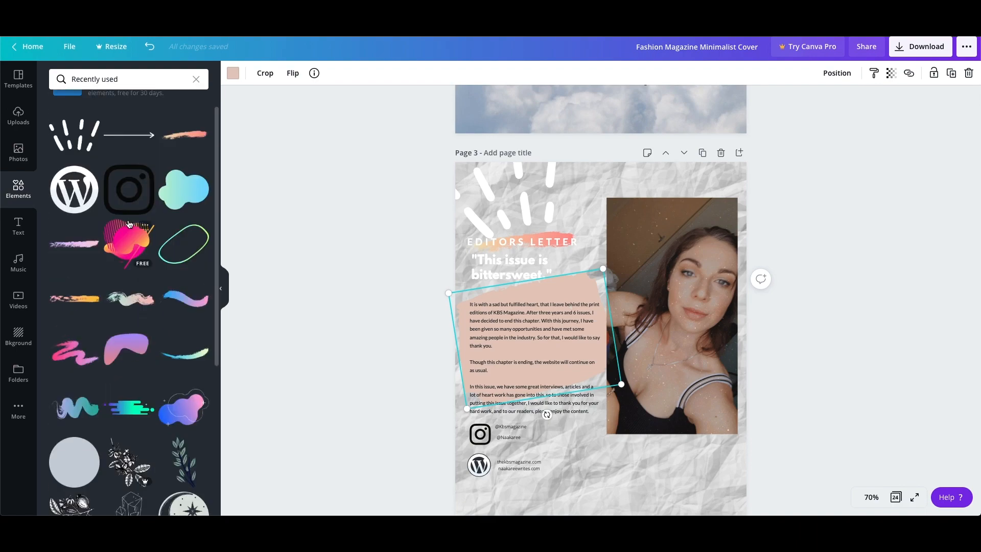
{"action": "scroll", "coordinate": [129, 224], "scroll_direction": "down", "scroll_amount": 6}
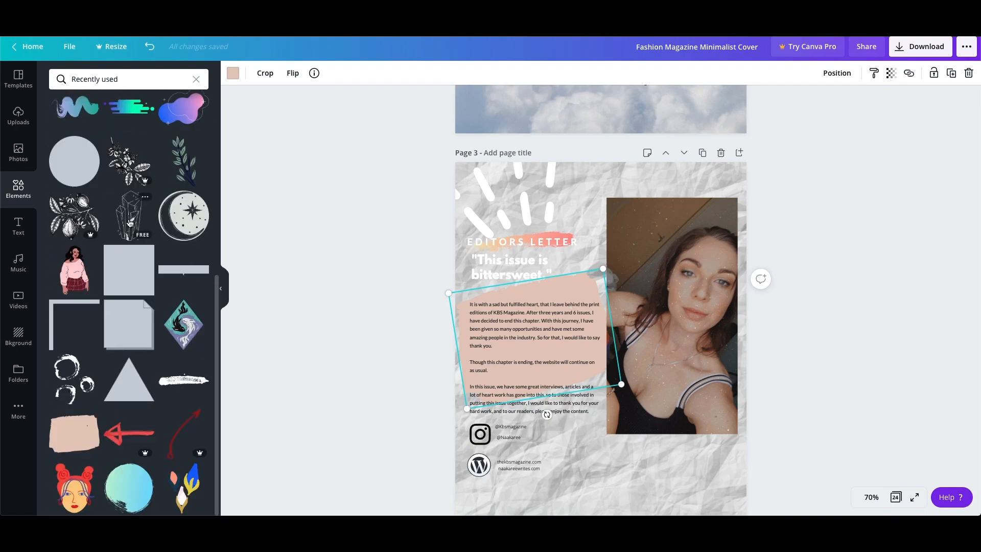
{"action": "left_click", "coordinate": [18, 225]}
{"action": "scroll", "coordinate": [71, 240], "scroll_direction": "down", "scroll_amount": 15}
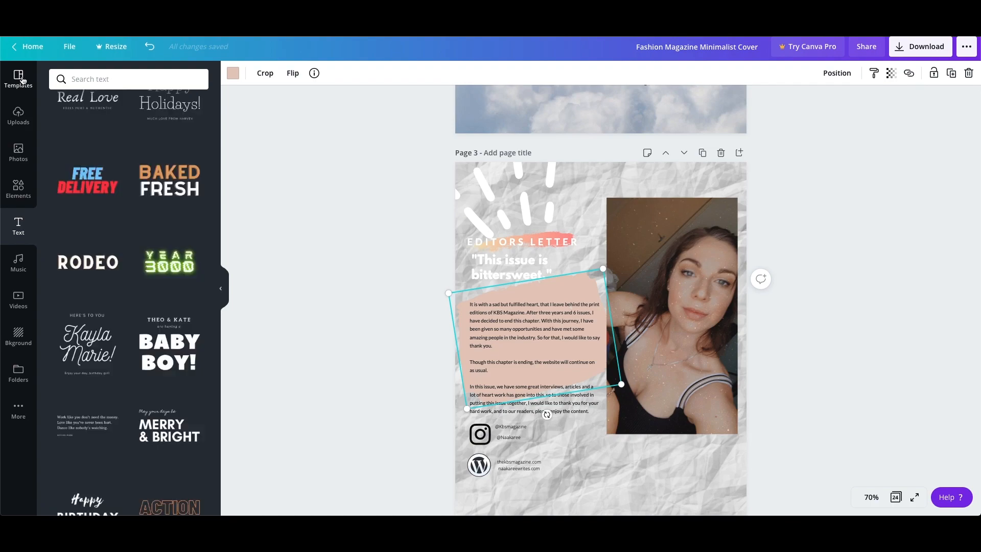
{"action": "left_click", "coordinate": [14, 191]}
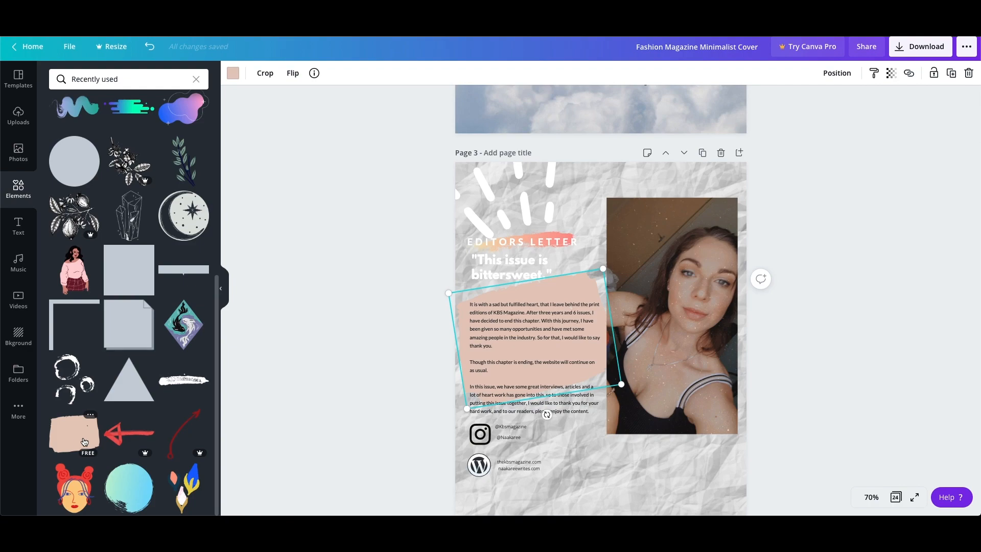
Move the letter's body text down off the peach brush shape and delete the shape.
{"action": "left_click_drag", "start_coordinate": [545, 321], "coordinate": [546, 457]}
{"action": "left_click", "coordinate": [528, 313]}
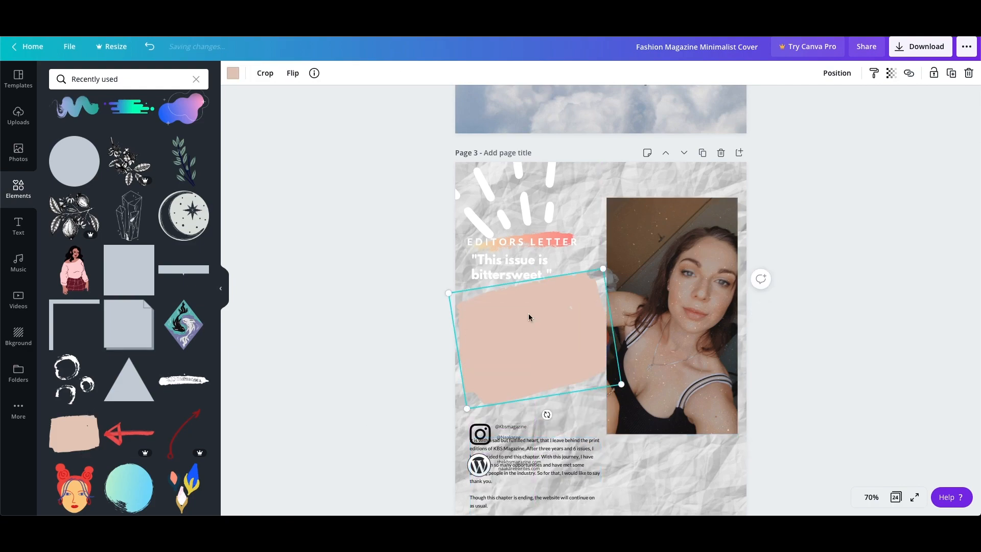
{"action": "key", "text": "Delete"}
Add the recently used peach brush shape and enlarge it in the empty letter area beside the portrait.
{"action": "left_click", "coordinate": [74, 436]}
{"action": "left_click_drag", "start_coordinate": [611, 357], "coordinate": [528, 348]}
{"action": "left_click_drag", "start_coordinate": [567, 306], "coordinate": [600, 281]}
{"action": "left_click_drag", "start_coordinate": [564, 350], "coordinate": [561, 365]}
Move the letter's body text back up onto the peach brush shape and send the shape to the back.
{"action": "left_click_drag", "start_coordinate": [563, 474], "coordinate": [557, 330]}
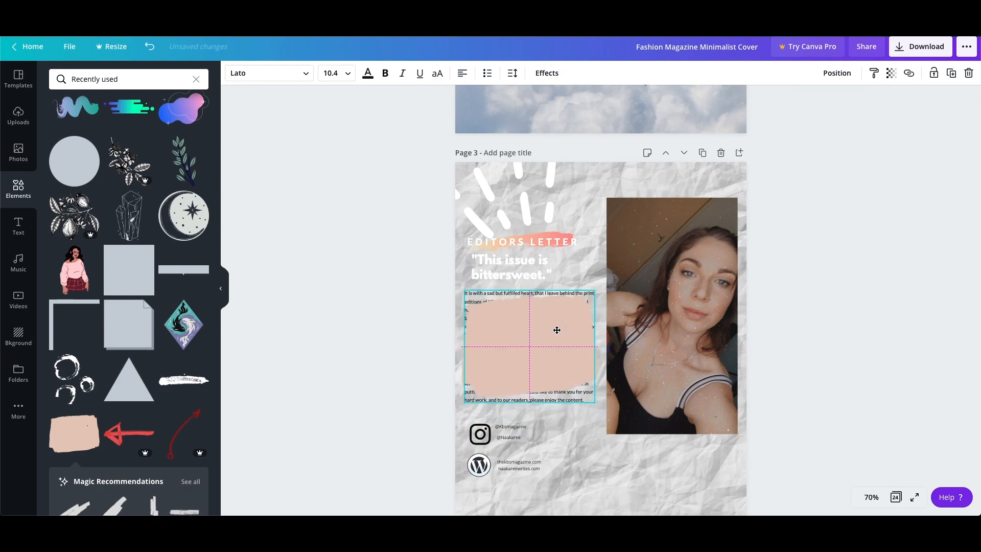
{"action": "right_click", "coordinate": [473, 298]}
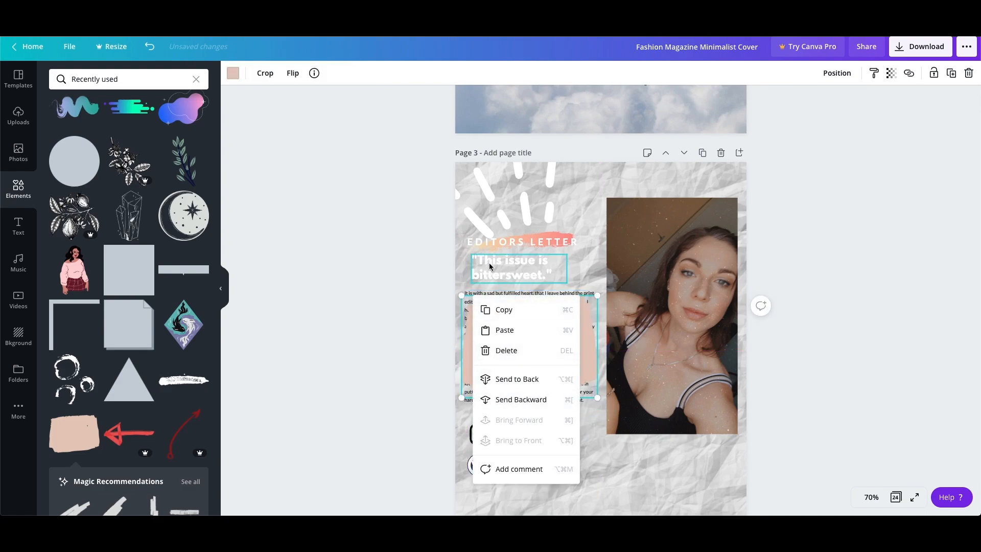
{"action": "left_click", "coordinate": [509, 381]}
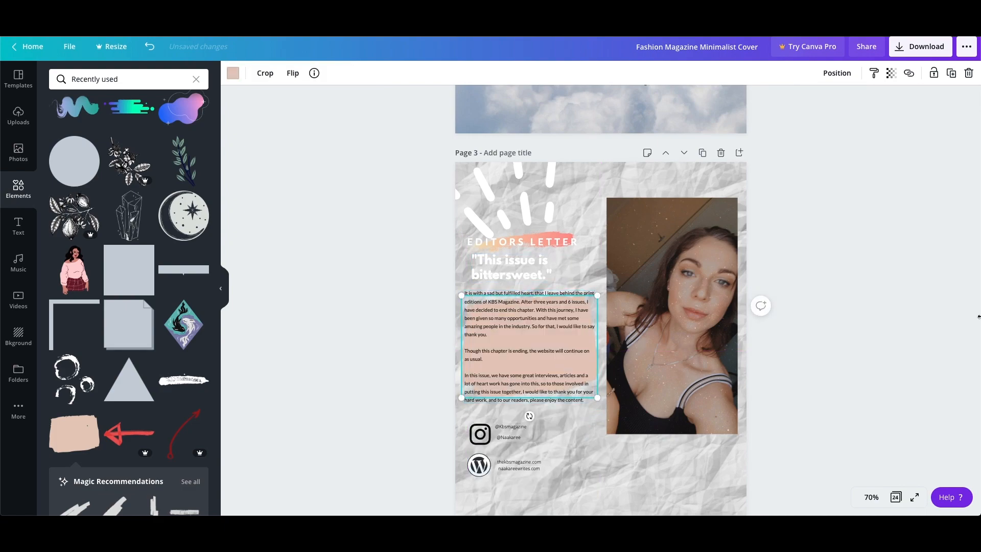
{"action": "key", "text": "Escape"}
Enlarge the peach brush shape towards its upper-left corner and realign the letter's body text over it.
{"action": "left_click_drag", "start_coordinate": [515, 352], "coordinate": [515, 372]}
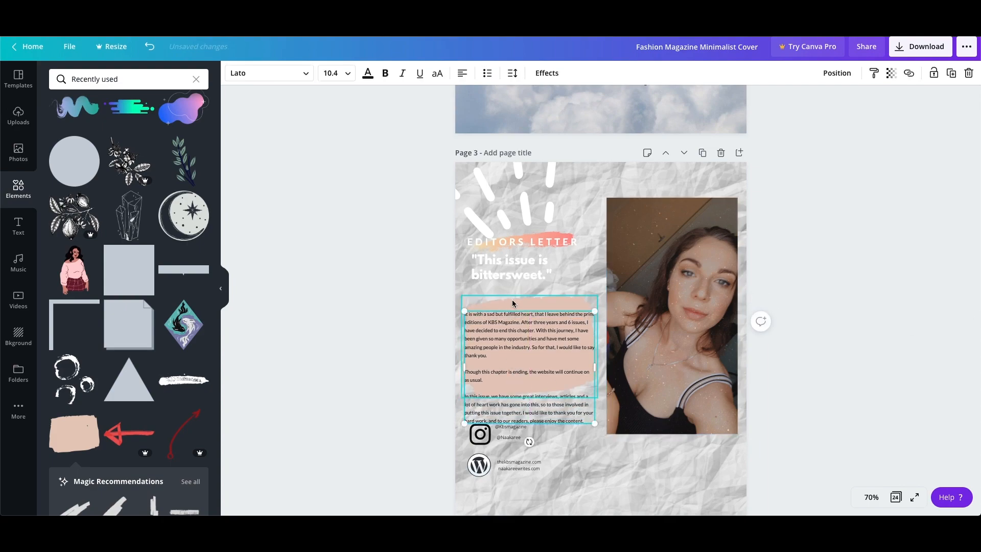
{"action": "left_click", "coordinate": [465, 297]}
{"action": "left_click_drag", "start_coordinate": [460, 289], "coordinate": [452, 273]}
{"action": "left_click", "coordinate": [782, 317]}
{"action": "left_click_drag", "start_coordinate": [560, 333], "coordinate": [558, 313]}
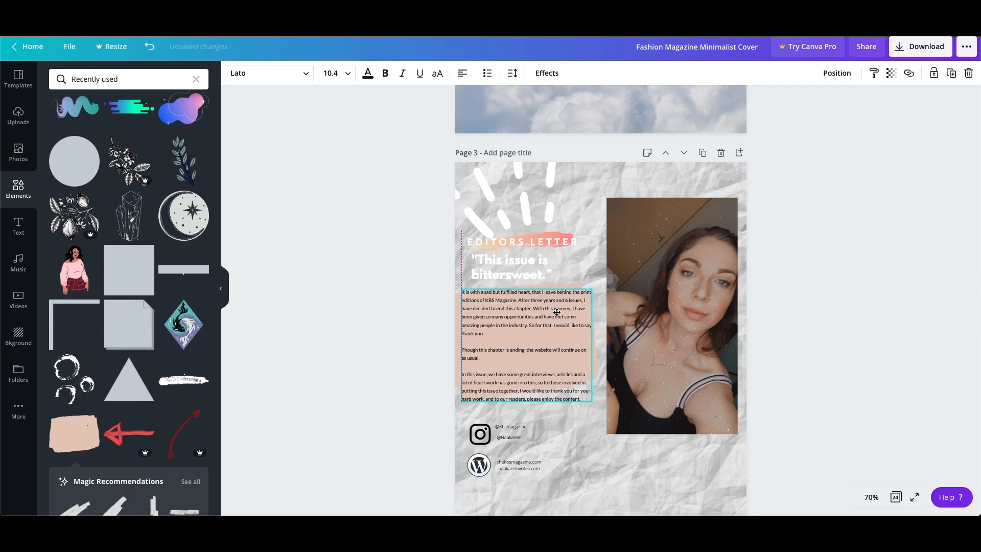
{"action": "left_click", "coordinate": [939, 372]}
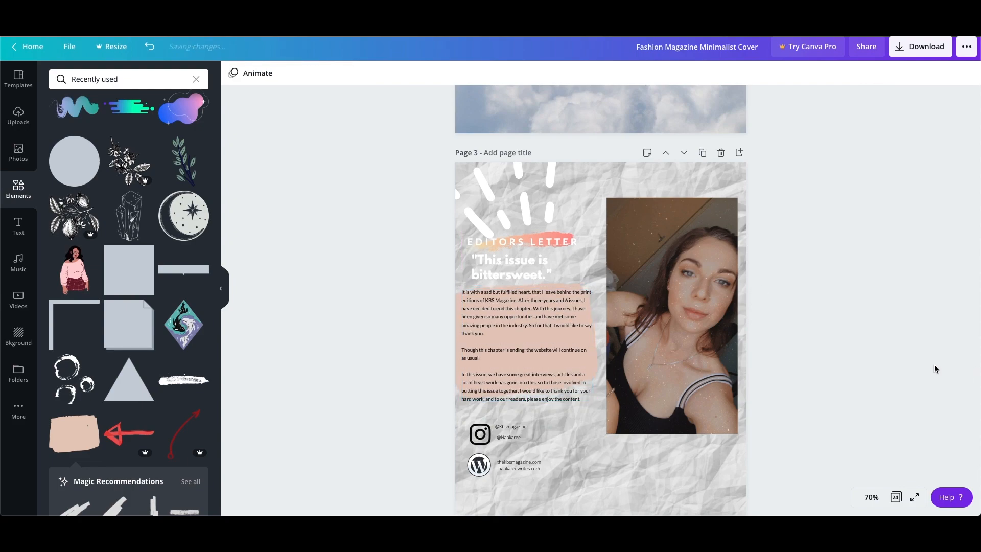
Examine the Instagram and WordPress icons, their handle and website texts, and the page-number footer on page 3.
{"action": "scroll", "coordinate": [913, 363], "scroll_direction": "down", "scroll_amount": 3}
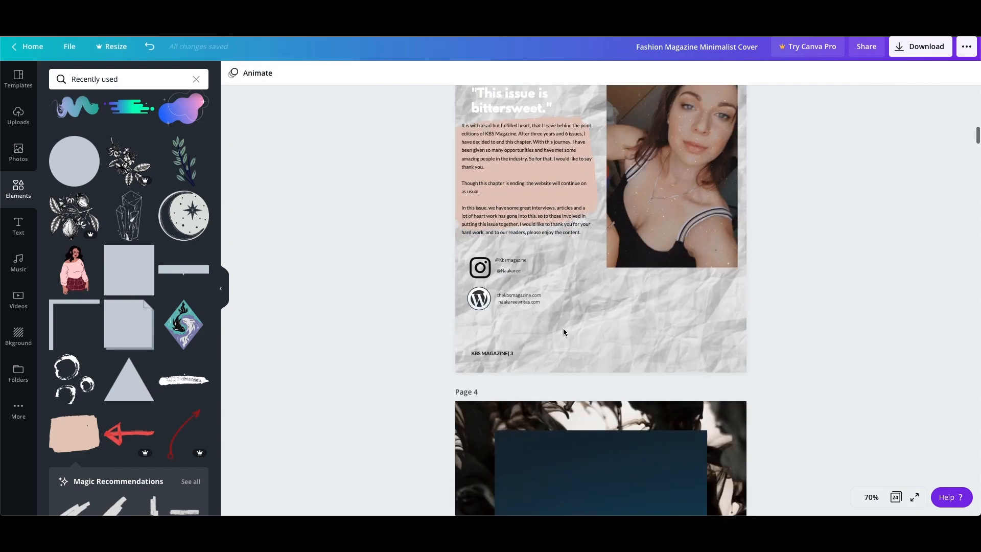
{"action": "left_click", "coordinate": [479, 267]}
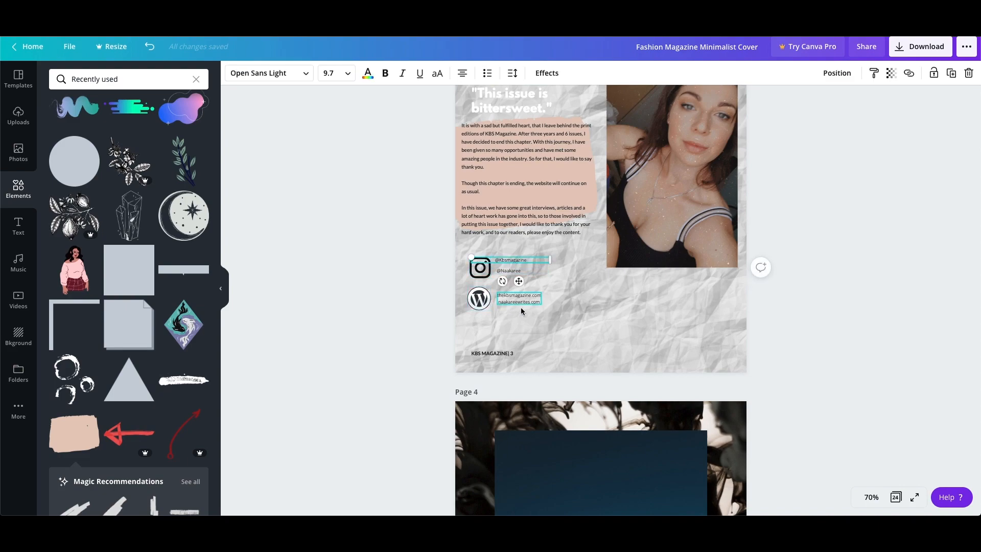
{"action": "left_click", "coordinate": [596, 296]}
{"action": "left_click", "coordinate": [522, 264]}
{"action": "left_click", "coordinate": [21, 238]}
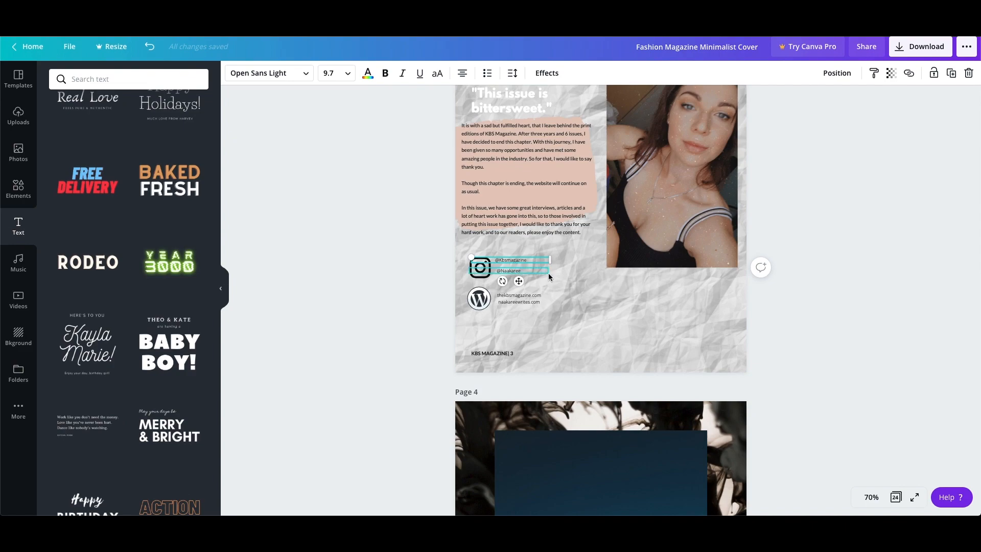
{"action": "left_click", "coordinate": [602, 277]}
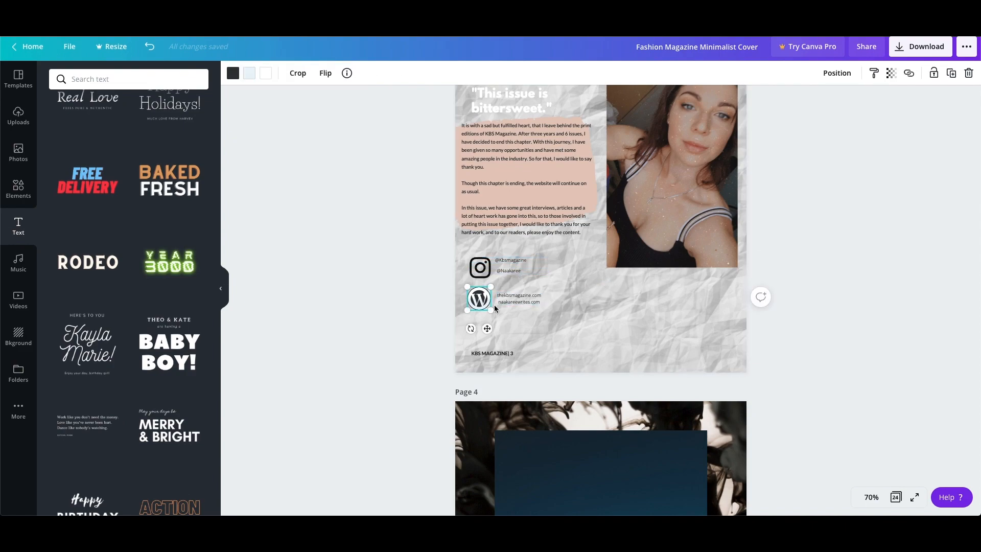
{"action": "left_click", "coordinate": [790, 277]}
{"action": "scroll", "coordinate": [790, 279], "scroll_direction": "down", "scroll_amount": 3}
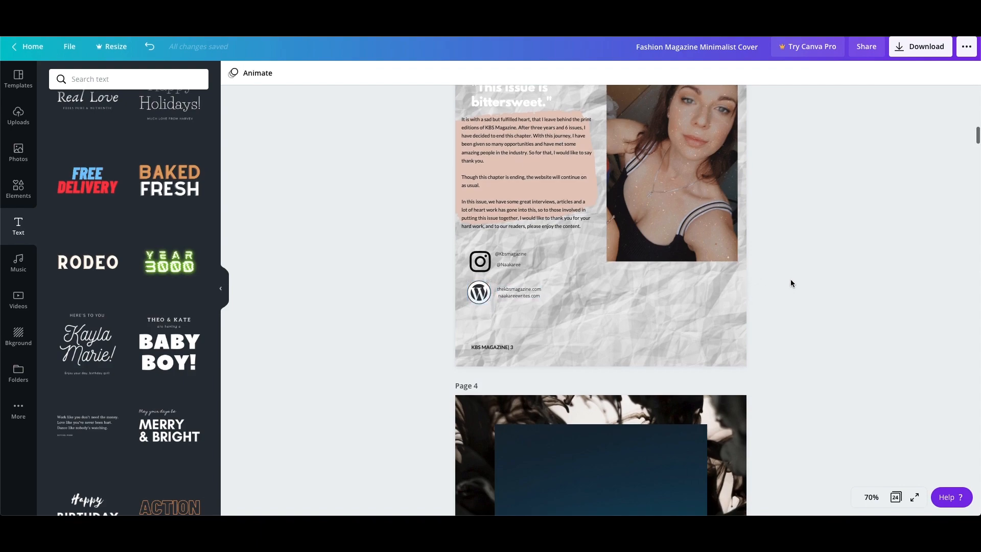
{"action": "left_click", "coordinate": [493, 209]}
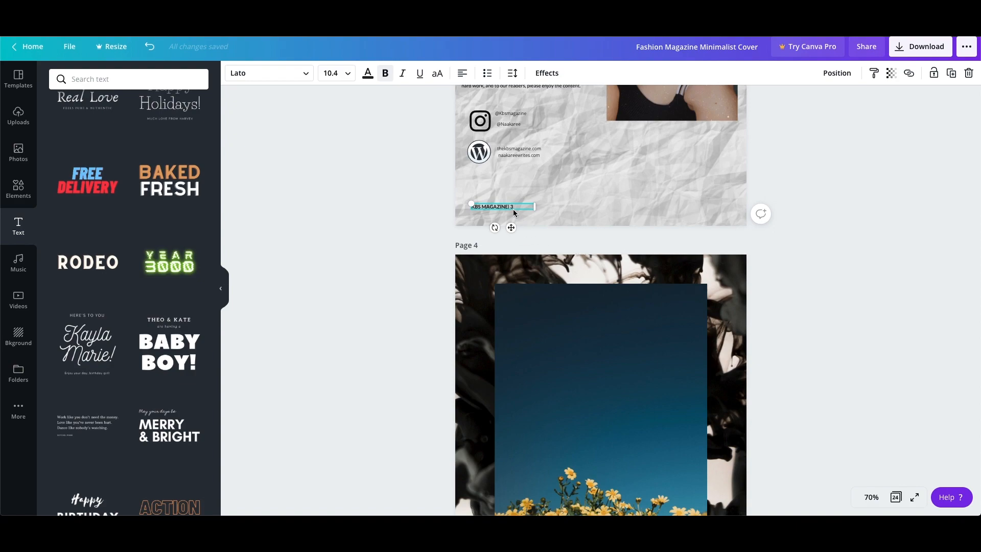
Open page 4's black ink background in the crop view to examine it and leave it uncropped.
{"action": "scroll", "coordinate": [513, 210], "scroll_direction": "down", "scroll_amount": 3}
{"action": "left_click", "coordinate": [708, 115]}
{"action": "double_click", "coordinate": [476, 108]}
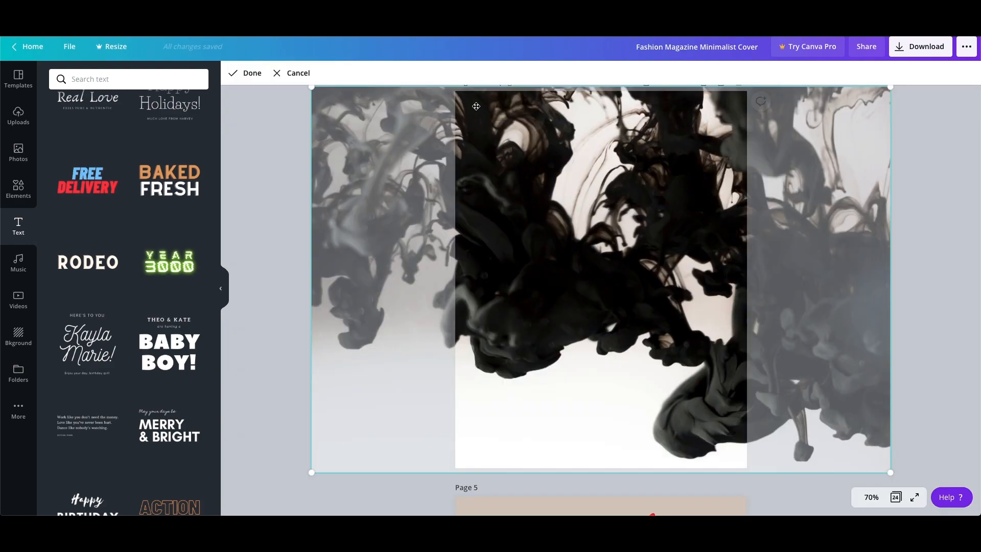
{"action": "key", "text": "Escape"}
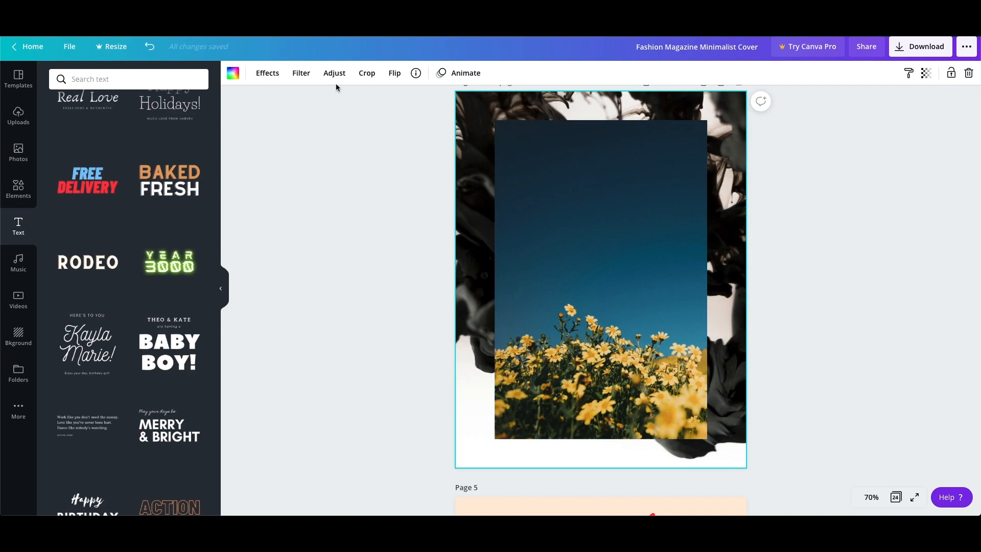
Check the photo and background libraries for page 4 and search the photos for "flowers".
{"action": "left_click", "coordinate": [23, 157]}
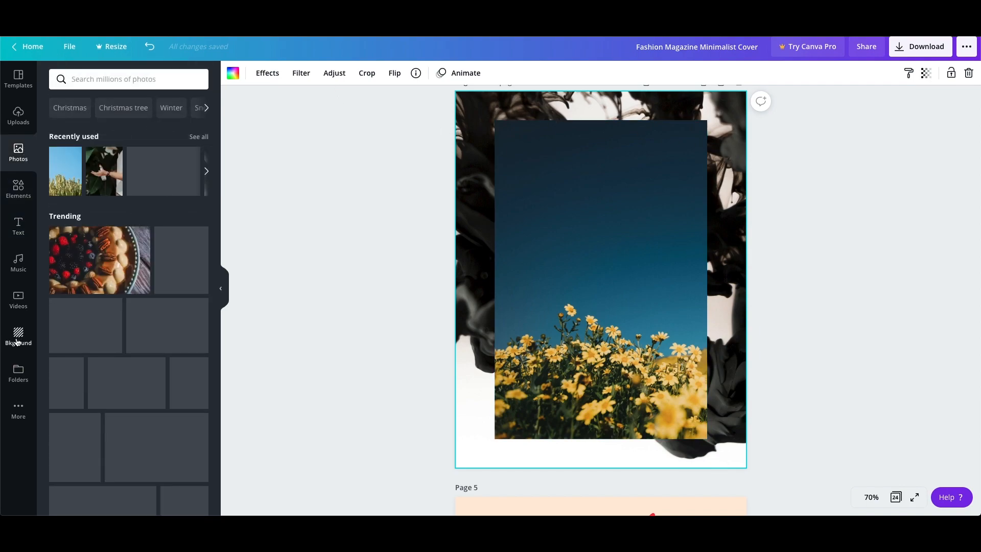
{"action": "left_click", "coordinate": [17, 342]}
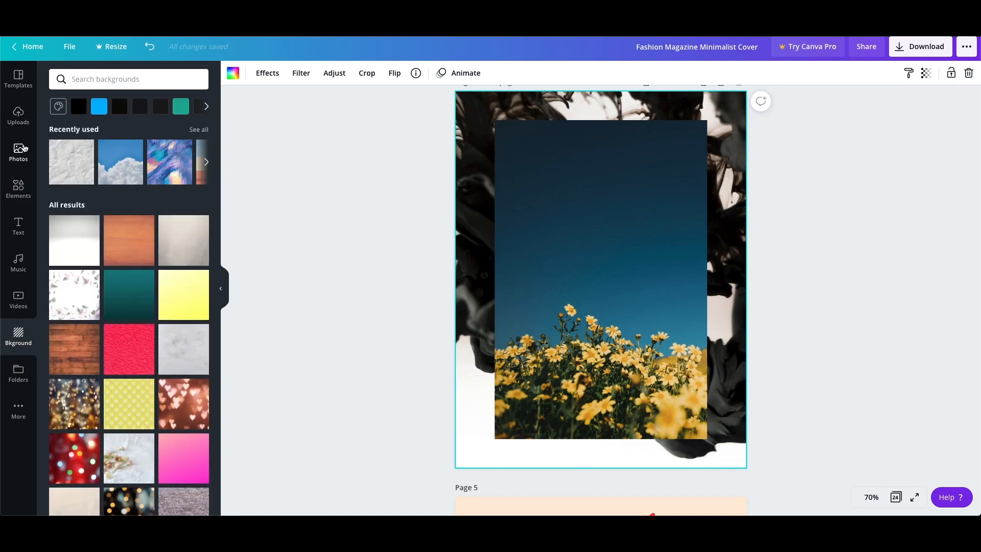
{"action": "left_click", "coordinate": [24, 151]}
{"action": "scroll", "coordinate": [126, 225], "scroll_direction": "down", "scroll_amount": 15}
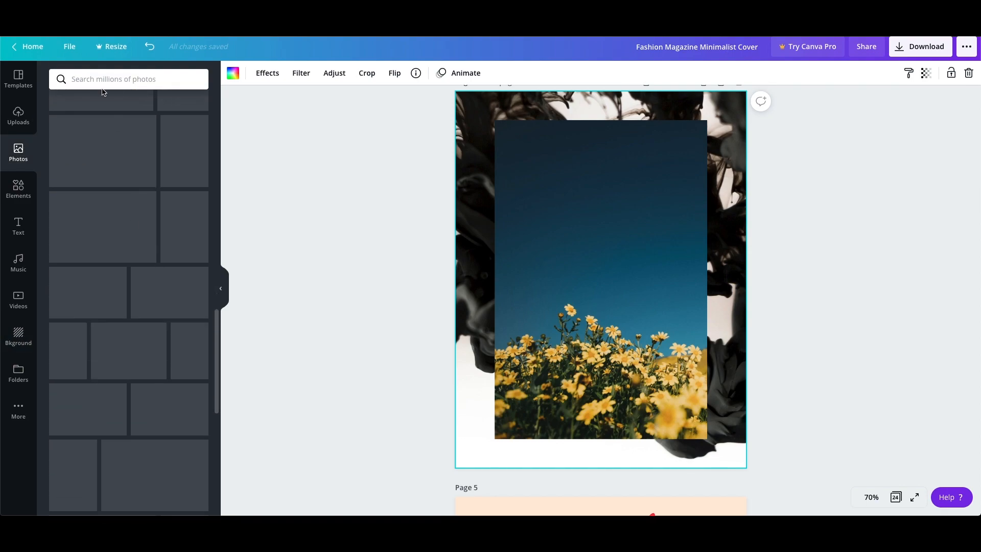
{"action": "left_click", "coordinate": [116, 81]}
{"action": "type", "text": "flowers"}
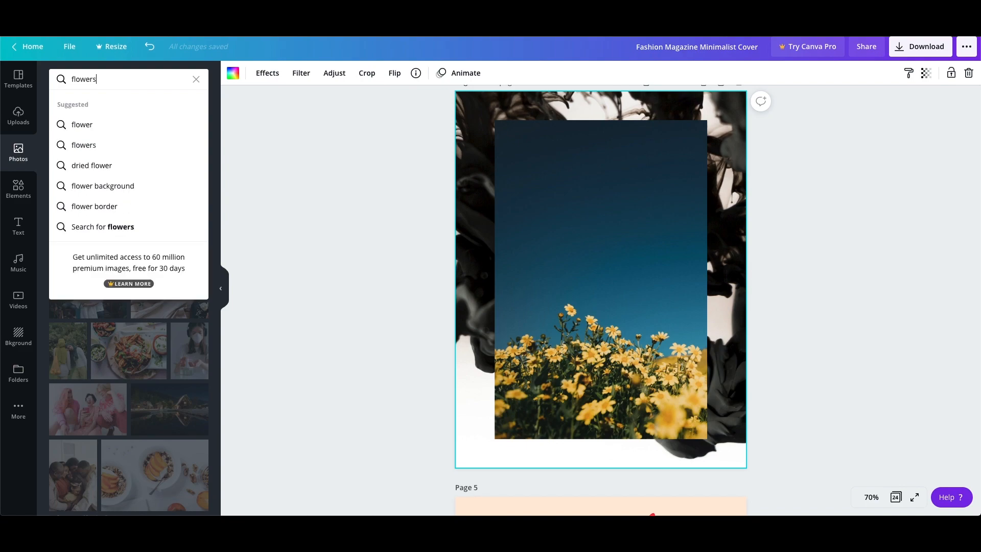
{"action": "key", "text": "Return"}
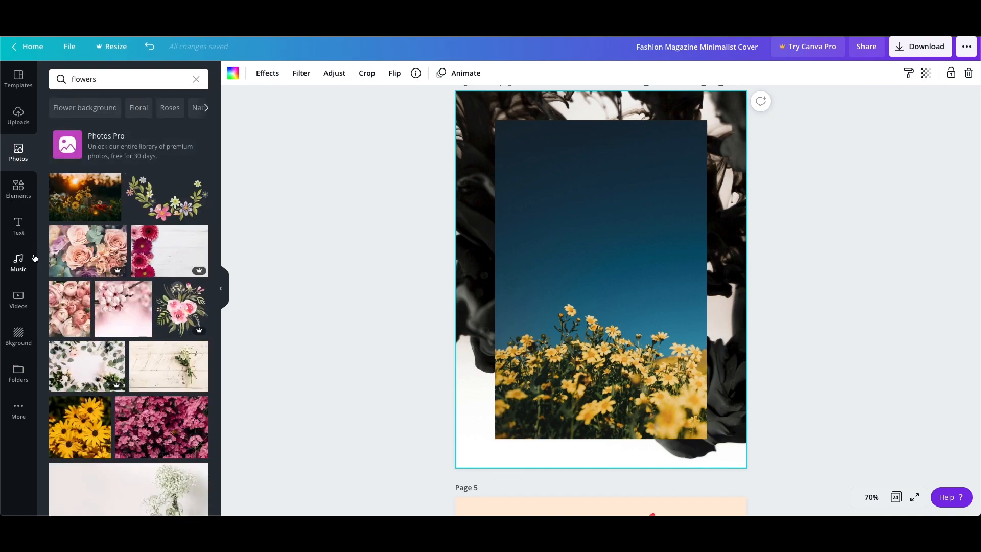
Reopen the background library and review the backgrounds used on the cover, page 2 and page 3.
{"action": "left_click", "coordinate": [16, 343]}
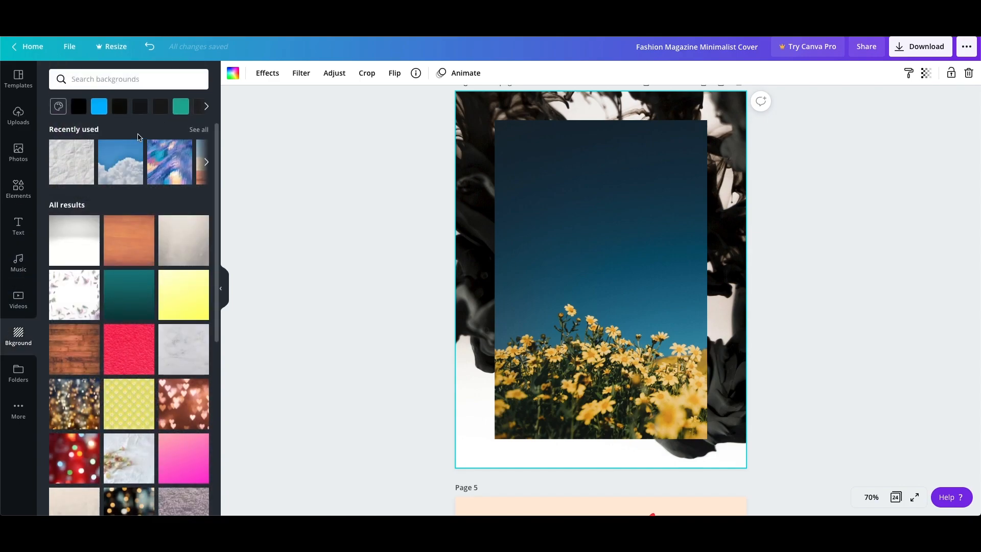
{"action": "scroll", "coordinate": [869, 245], "scroll_direction": "up", "scroll_amount": 12}
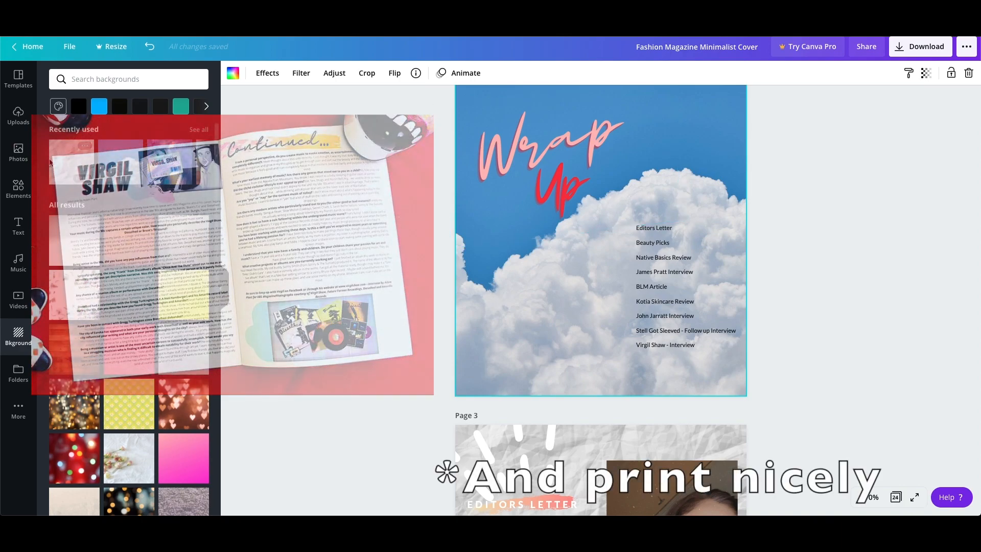
{"action": "scroll", "coordinate": [529, 228], "scroll_direction": "up", "scroll_amount": 9}
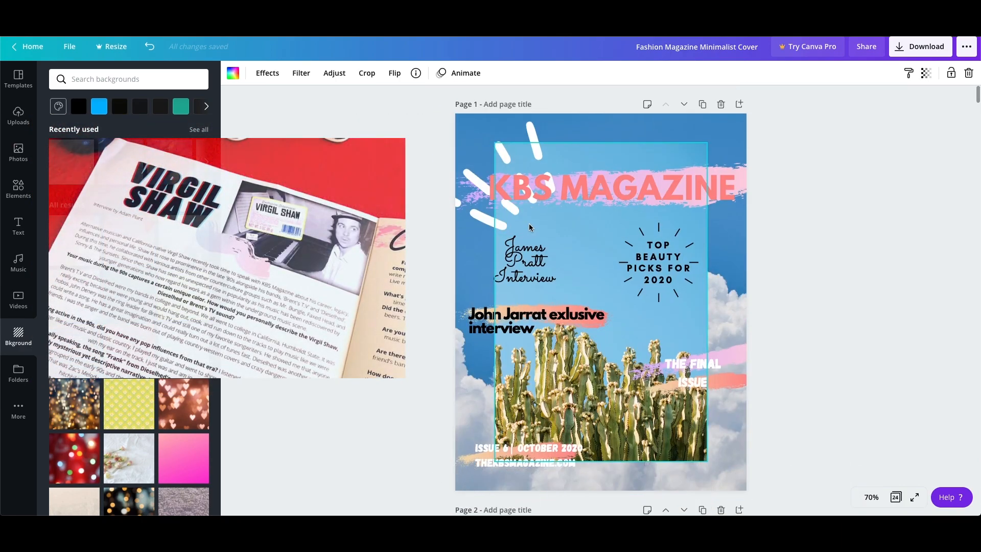
{"action": "scroll", "coordinate": [528, 229], "scroll_direction": "down", "scroll_amount": 10}
{"action": "scroll", "coordinate": [526, 228], "scroll_direction": "down", "scroll_amount": 13}
{"action": "scroll", "coordinate": [526, 226], "scroll_direction": "up", "scroll_amount": 9}
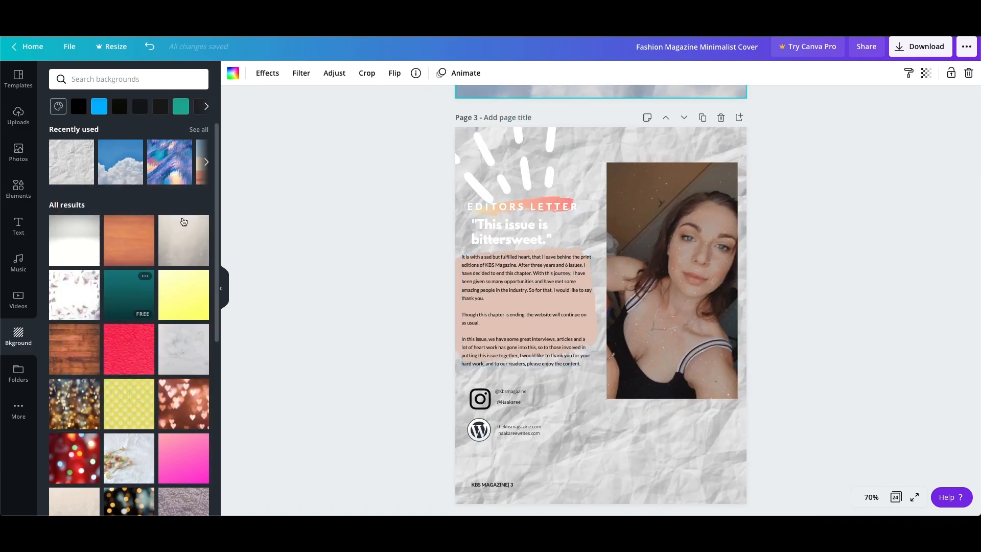
Browse the recently used backgrounds and the full list of available backgrounds.
{"action": "left_click", "coordinate": [207, 161]}
{"action": "scroll", "coordinate": [126, 208], "scroll_direction": "down", "scroll_amount": 7}
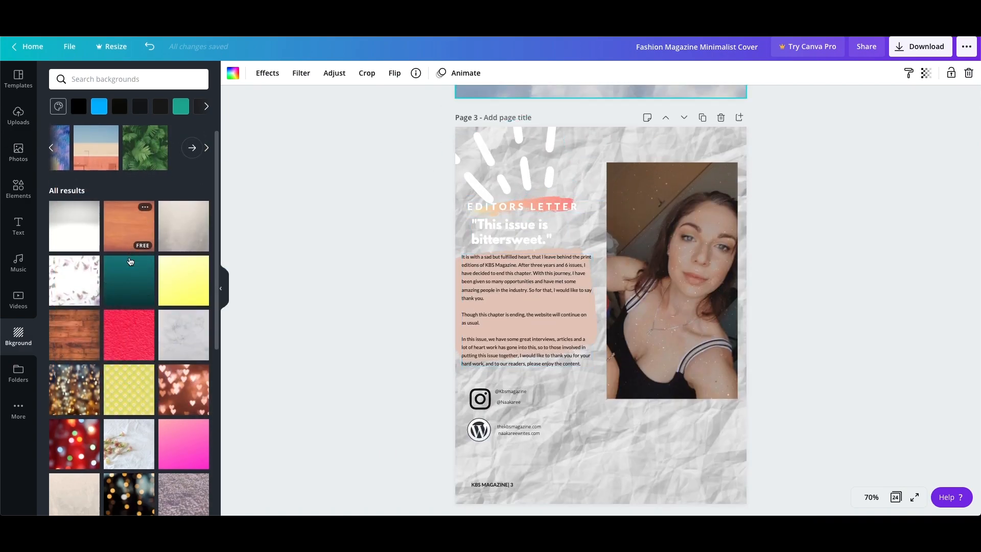
{"action": "scroll", "coordinate": [127, 208], "scroll_direction": "down", "scroll_amount": 4}
{"action": "scroll", "coordinate": [127, 208], "scroll_direction": "up", "scroll_amount": 3}
{"action": "scroll", "coordinate": [83, 212], "scroll_direction": "down", "scroll_amount": 5}
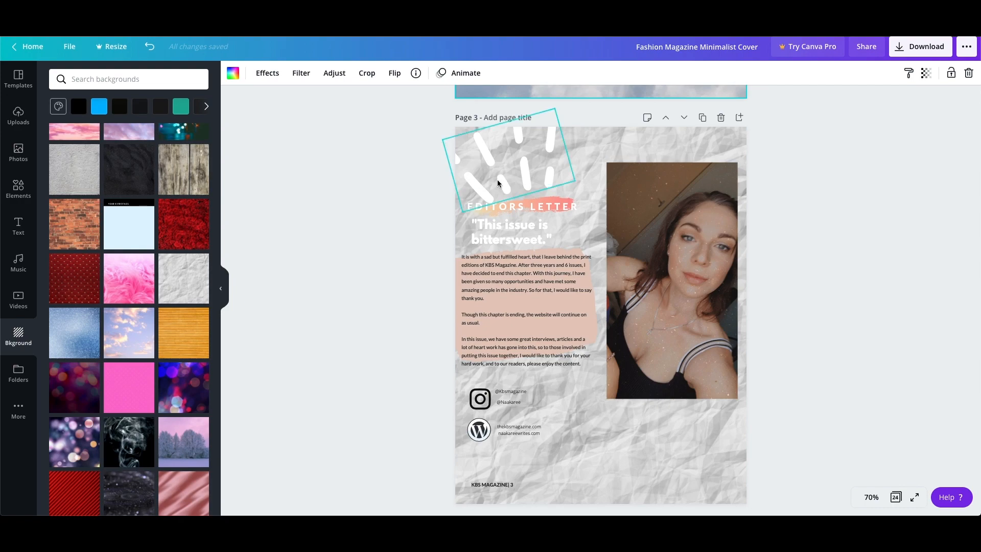
Examine the grouped "Beauty Picks" heading on page 5 and the available text styles.
{"action": "scroll", "coordinate": [501, 177], "scroll_direction": "down", "scroll_amount": 8}
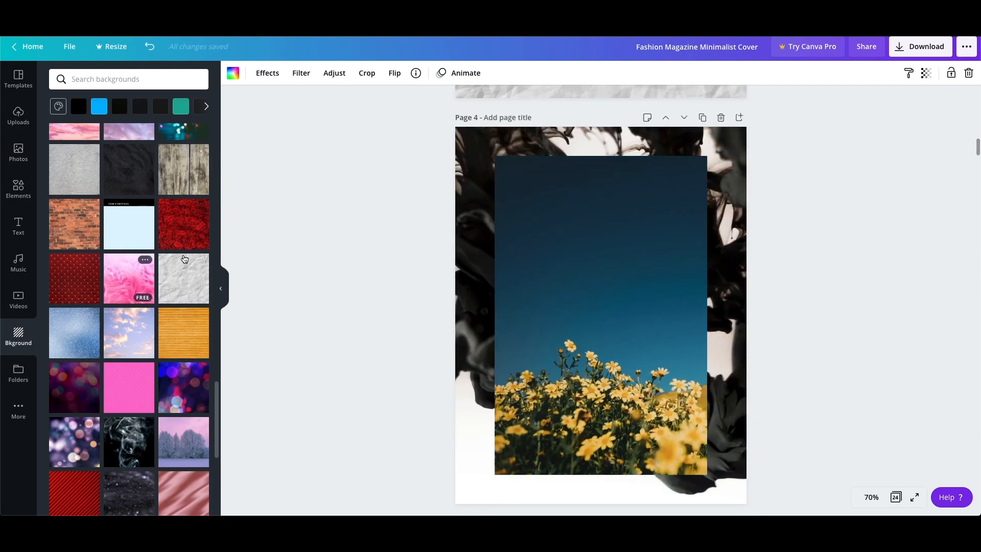
{"action": "scroll", "coordinate": [616, 283], "scroll_direction": "down", "scroll_amount": 8}
{"action": "scroll", "coordinate": [615, 284], "scroll_direction": "down", "scroll_amount": 3}
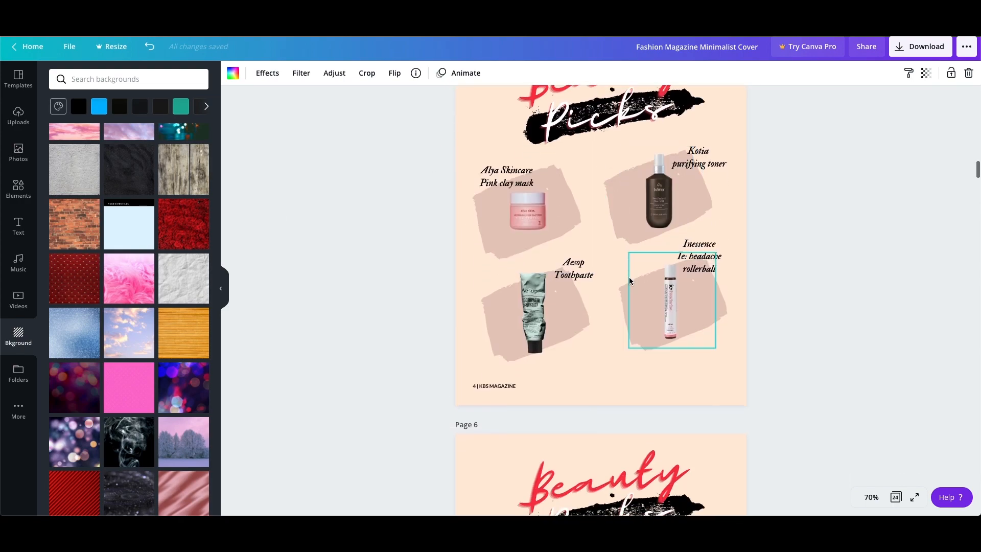
{"action": "scroll", "coordinate": [613, 255], "scroll_direction": "up", "scroll_amount": 2}
{"action": "left_click", "coordinate": [579, 146]}
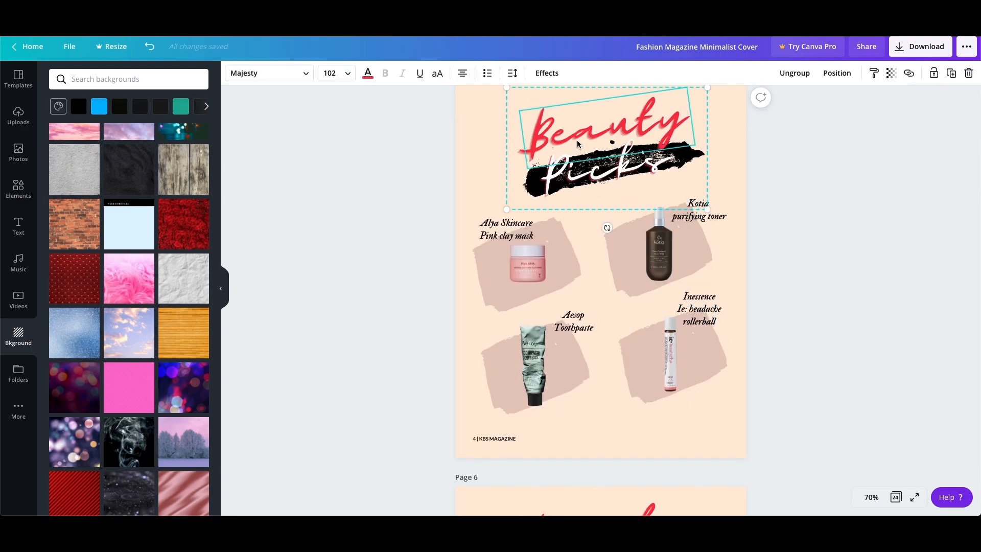
{"action": "left_click", "coordinate": [18, 225]}
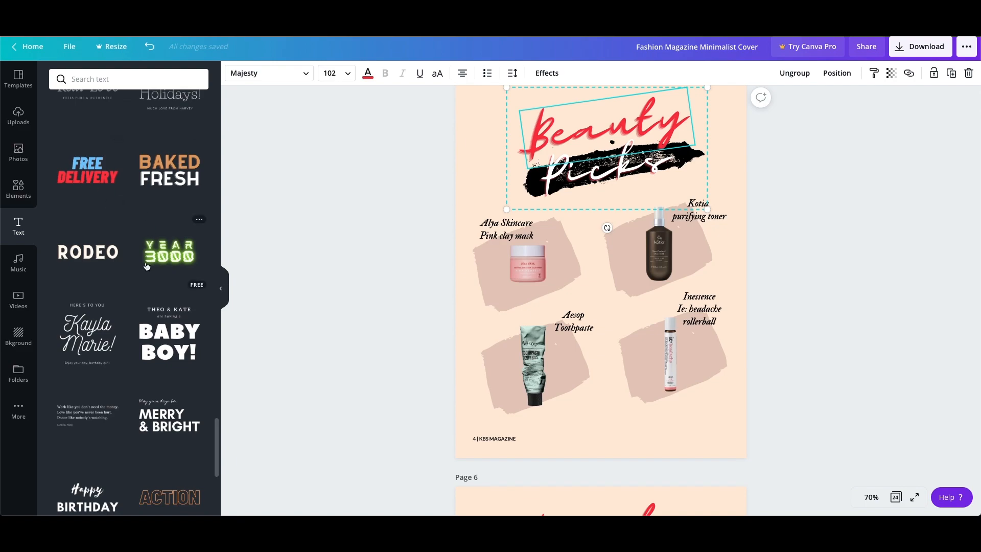
{"action": "left_click", "coordinate": [864, 225]}
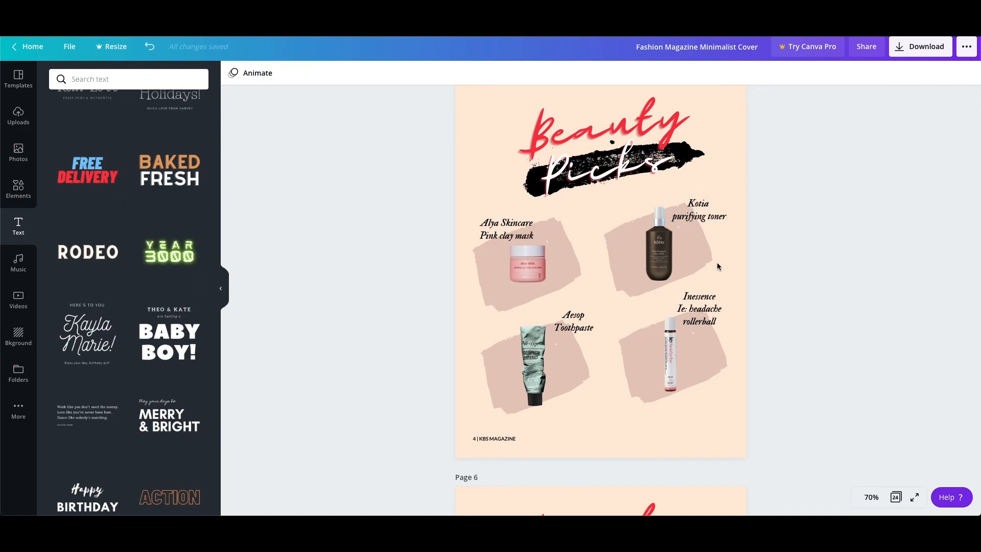
Inspect the clay mask, toner and toothpaste product images on page 5 one by one.
{"action": "left_click", "coordinate": [523, 265]}
{"action": "left_click", "coordinate": [665, 255]}
{"action": "left_click", "coordinate": [537, 365]}
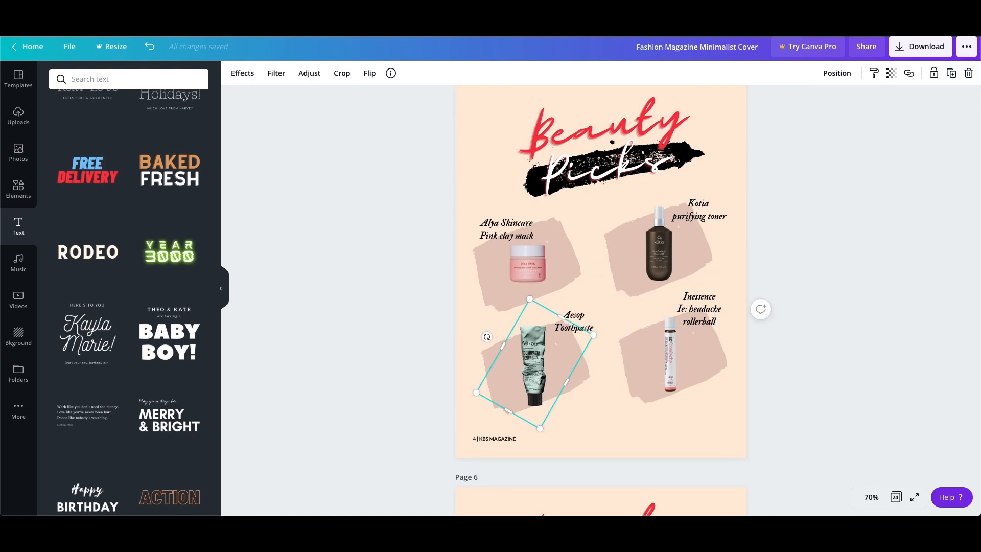
{"action": "left_click", "coordinate": [541, 269]}
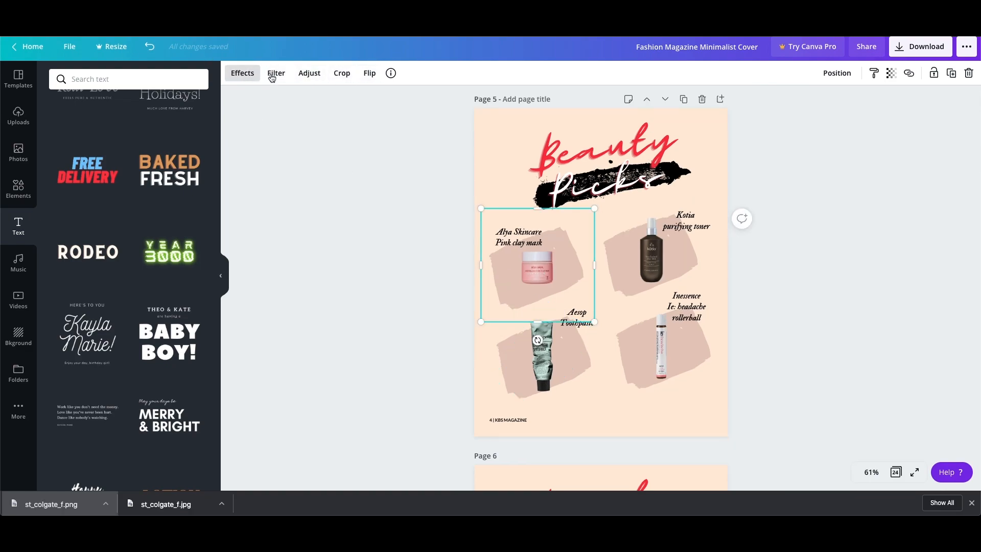
Open the image effects for the pink clay mask photo and examine the Background Remover option.
{"action": "left_click", "coordinate": [236, 78]}
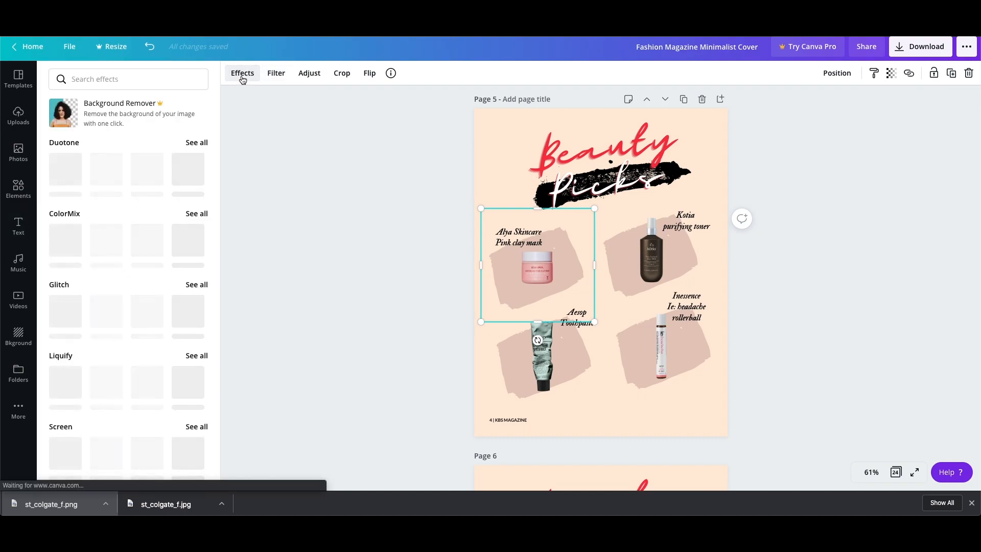
{"action": "left_click", "coordinate": [130, 114]}
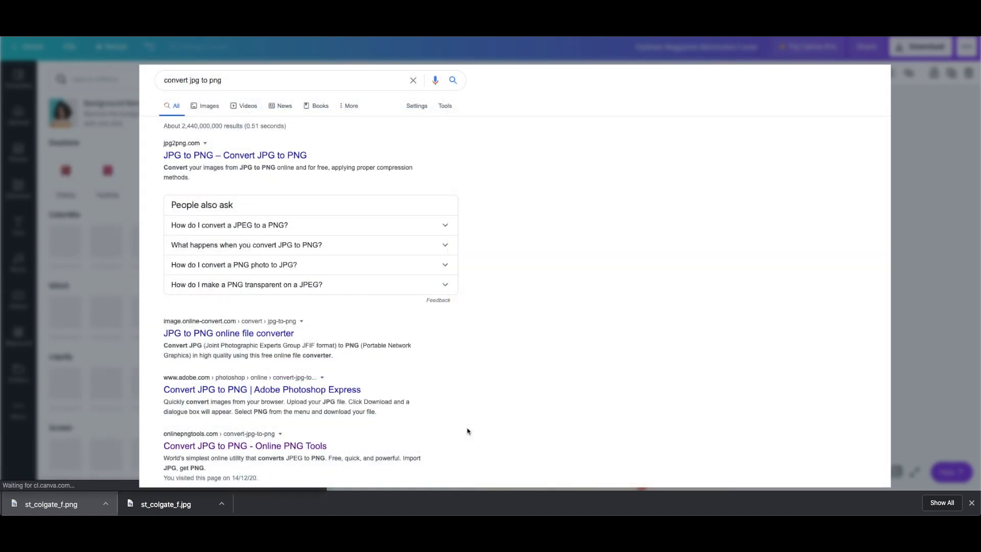
{"action": "key", "text": "Escape"}
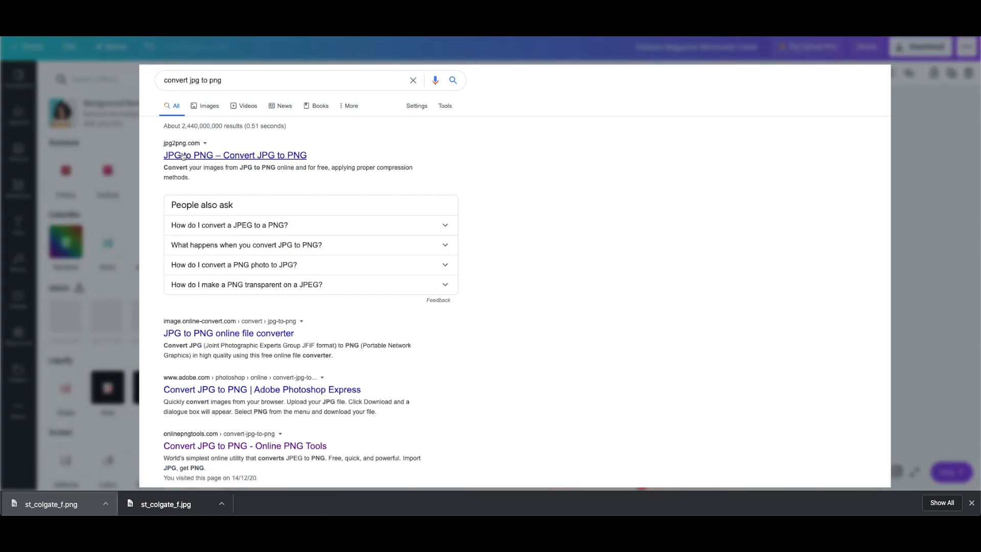
{"action": "scroll", "coordinate": [182, 154], "scroll_direction": "down", "scroll_amount": 2}
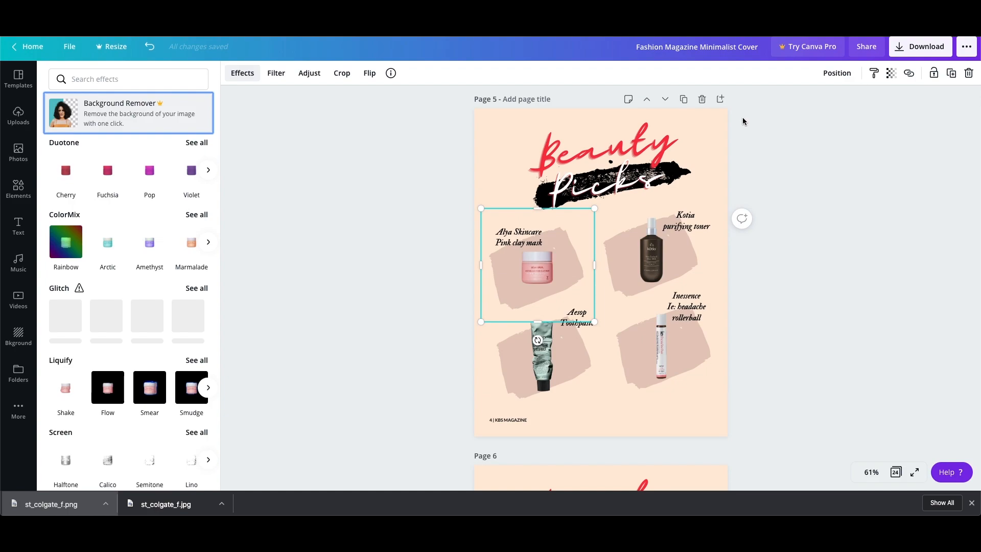
Try the Shake, Smear, Flow, Sliced and Chipped effects on the clay mask image and undo them.
{"action": "left_click", "coordinate": [65, 388]}
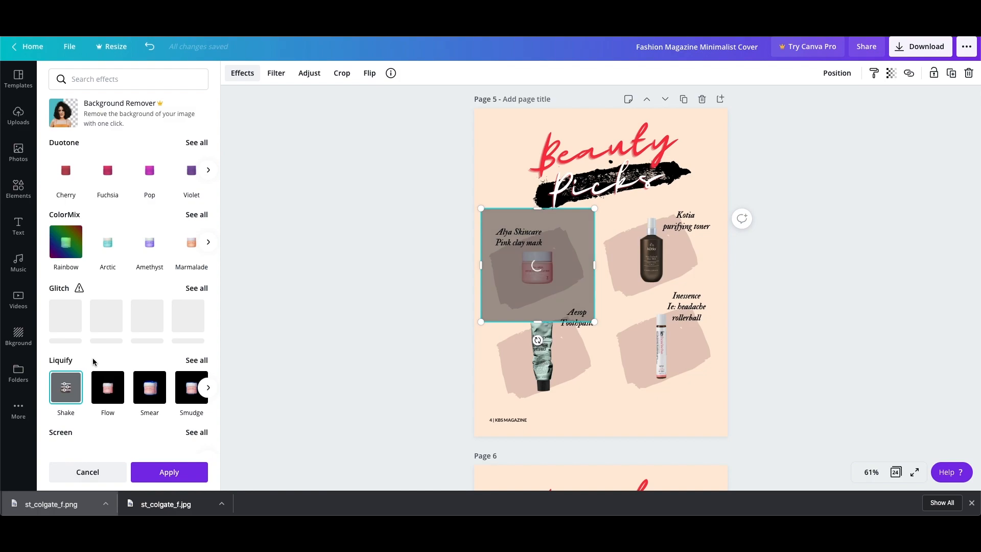
{"action": "scroll", "coordinate": [97, 360], "scroll_direction": "down", "scroll_amount": 3}
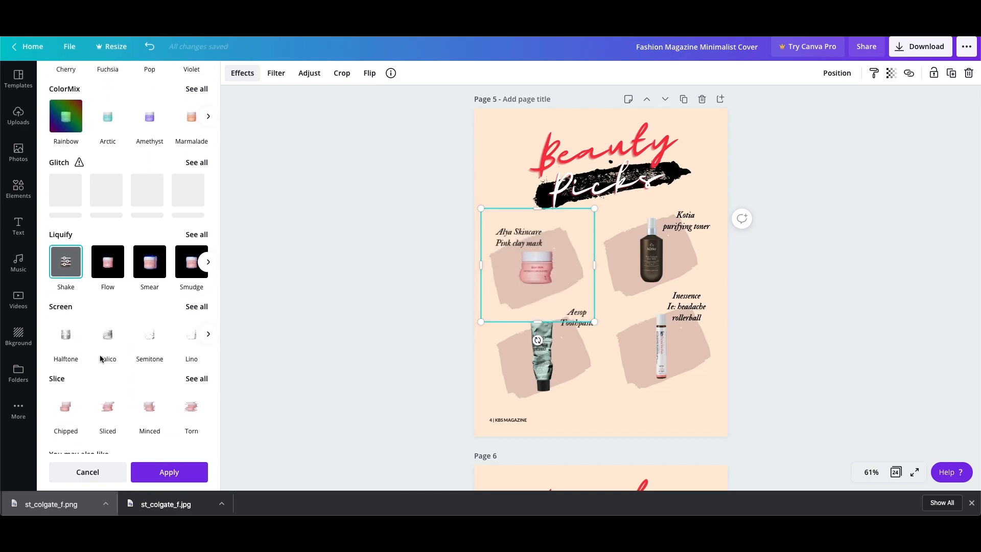
{"action": "left_click", "coordinate": [146, 278]}
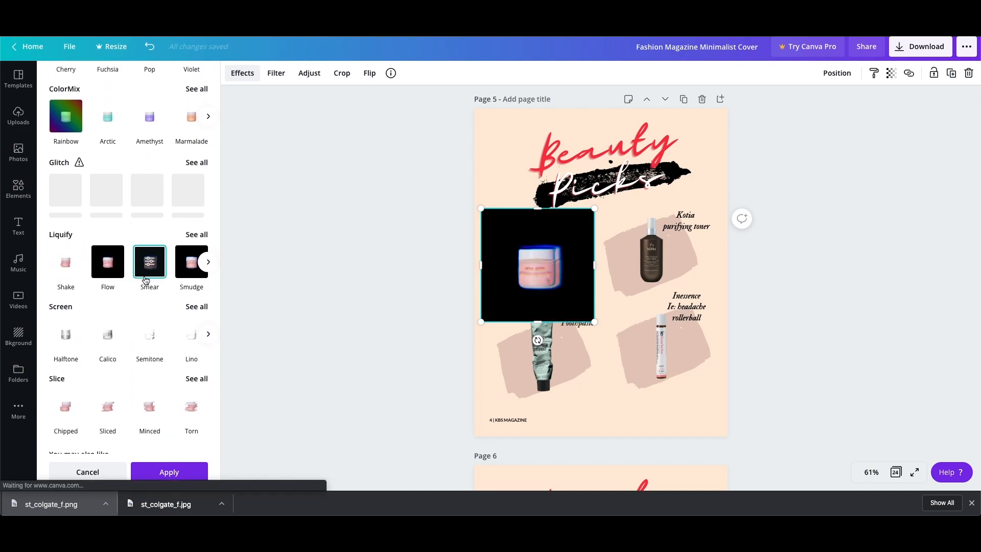
{"action": "left_click", "coordinate": [114, 276]}
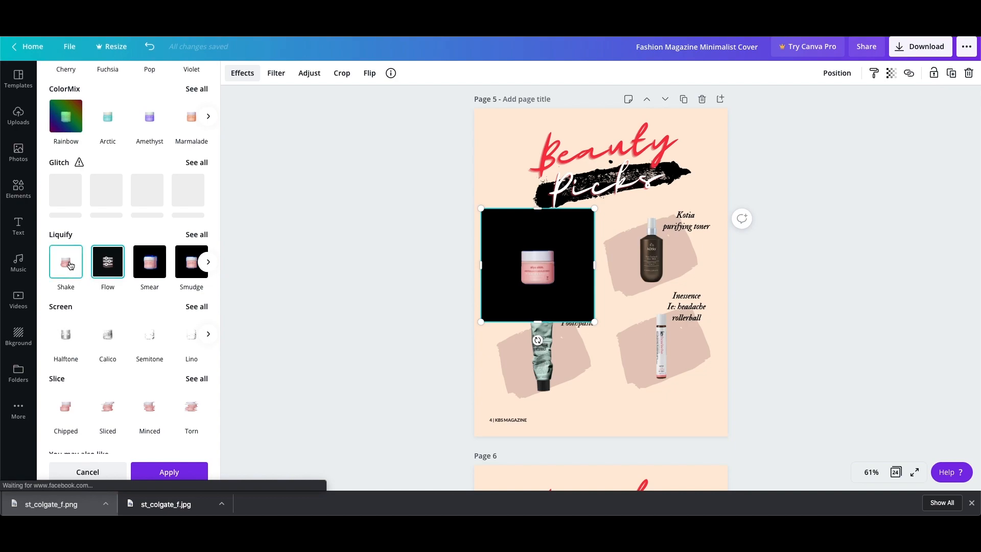
{"action": "left_click", "coordinate": [104, 406]}
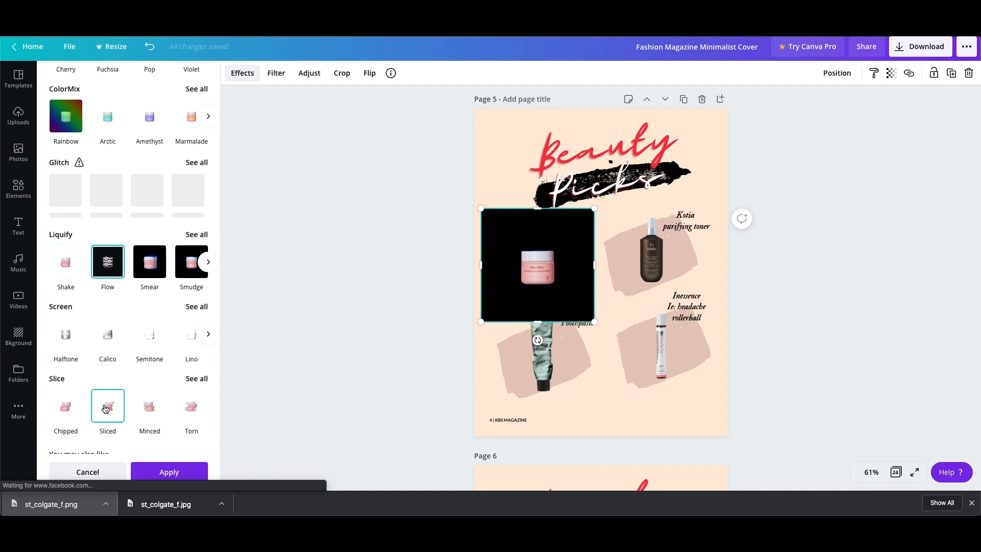
{"action": "left_click", "coordinate": [58, 412]}
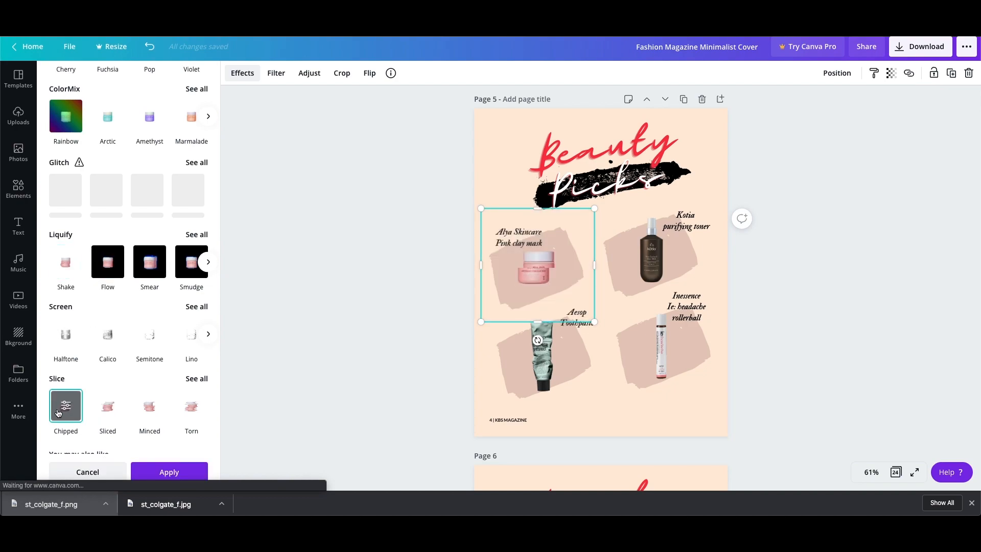
{"action": "left_click", "coordinate": [149, 47]}
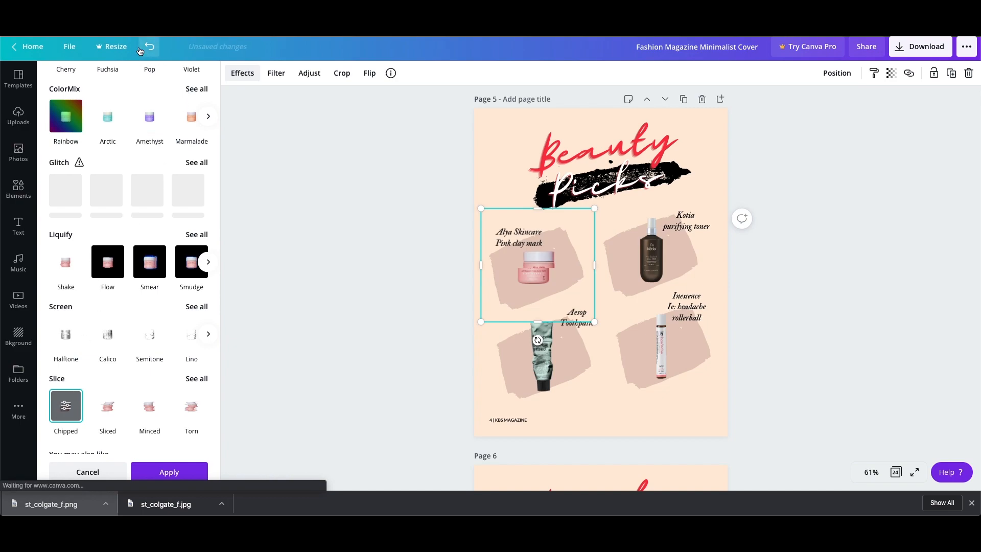
{"action": "left_click", "coordinate": [150, 47]}
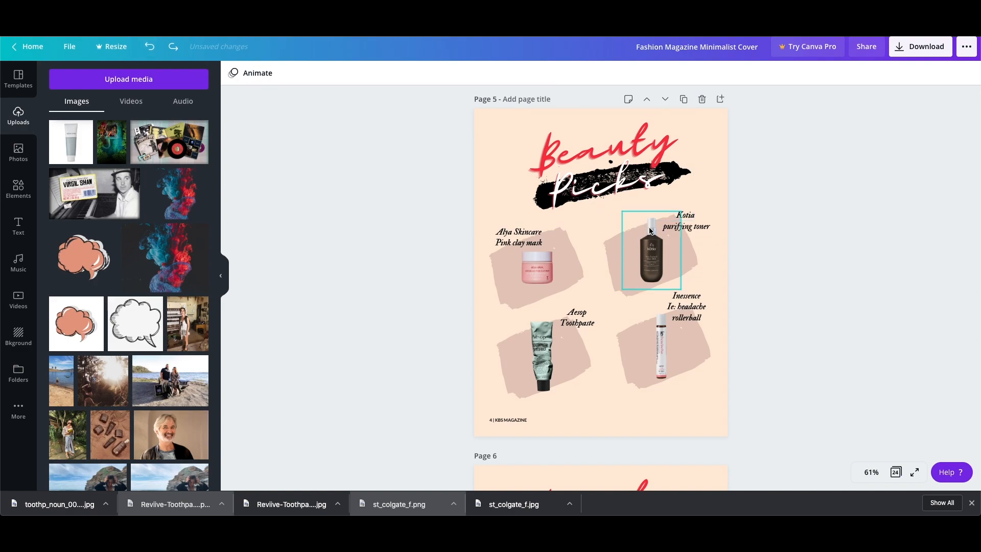
Look over the pages following page 5, up to the palm-tree photo layout on page 7.
{"action": "scroll", "coordinate": [725, 252], "scroll_direction": "down", "scroll_amount": 3}
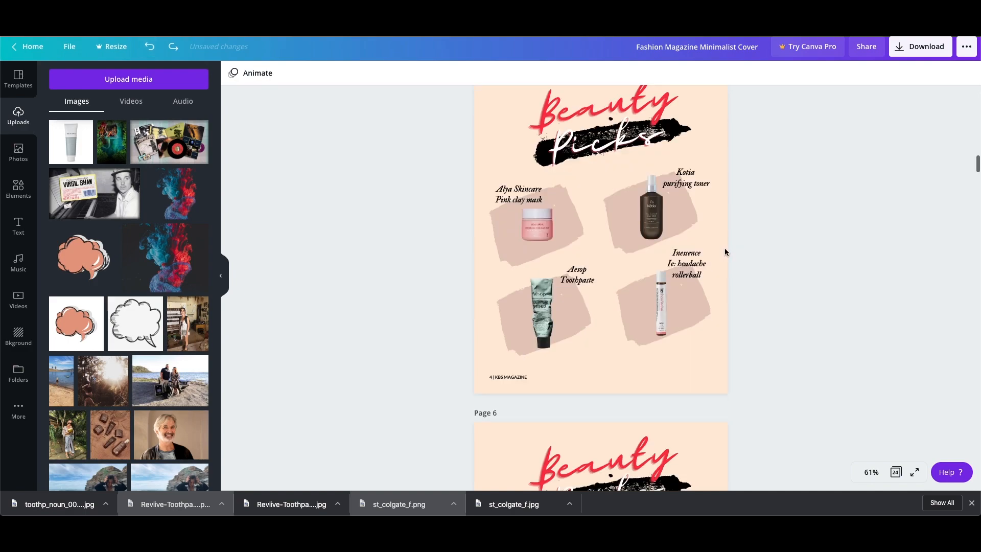
{"action": "scroll", "coordinate": [724, 250], "scroll_direction": "down", "scroll_amount": 10}
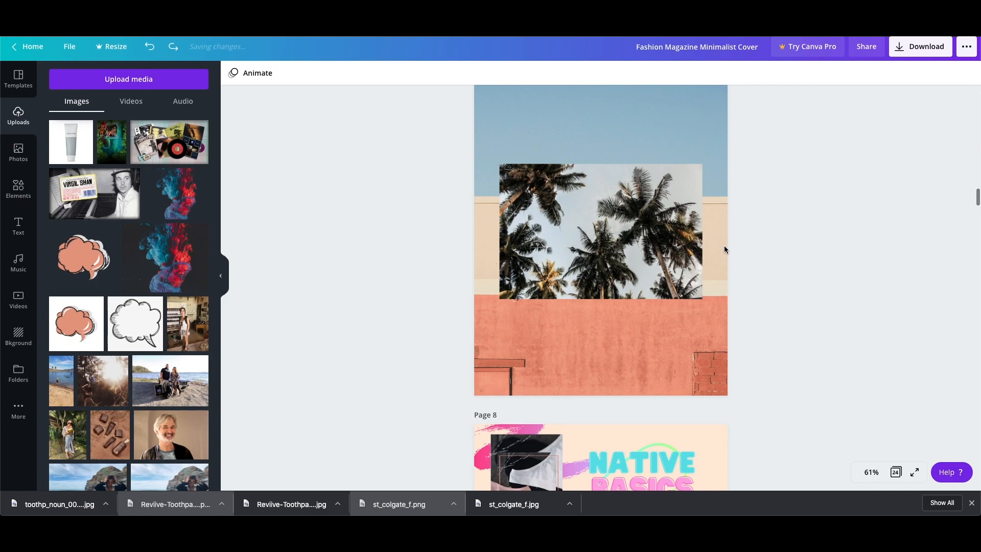
{"action": "scroll", "coordinate": [725, 245], "scroll_direction": "up", "scroll_amount": 1}
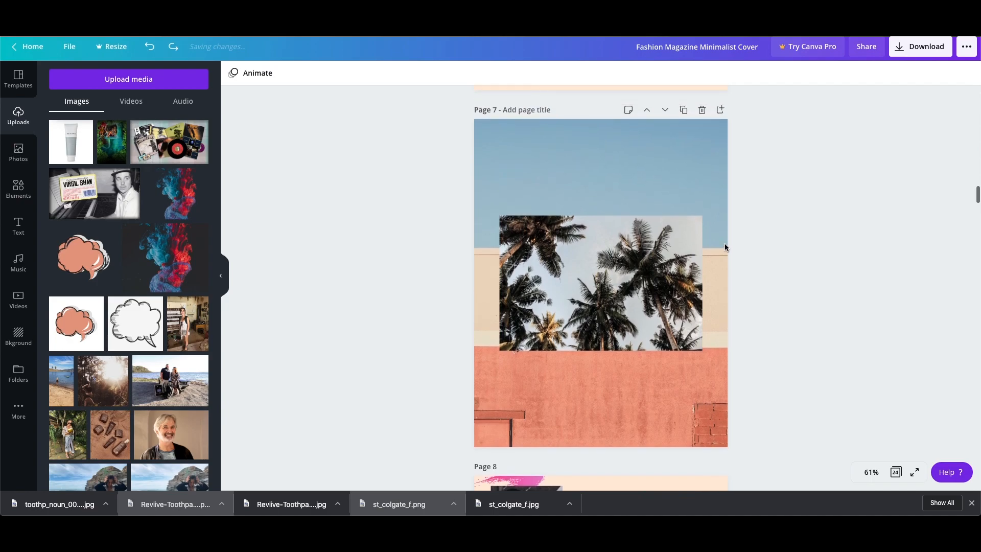
Review the Beauty Picks product layouts on pages 5 and 6.
{"action": "scroll", "coordinate": [726, 244], "scroll_direction": "up", "scroll_amount": 2}
{"action": "scroll", "coordinate": [731, 246], "scroll_direction": "up", "scroll_amount": 15}
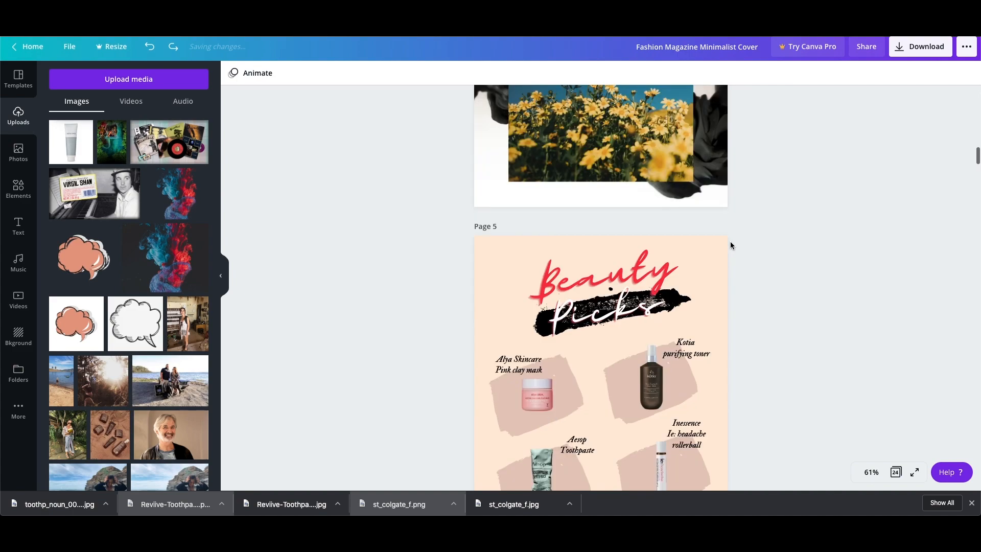
{"action": "scroll", "coordinate": [730, 246], "scroll_direction": "up", "scroll_amount": 3}
{"action": "scroll", "coordinate": [731, 246], "scroll_direction": "down", "scroll_amount": 6}
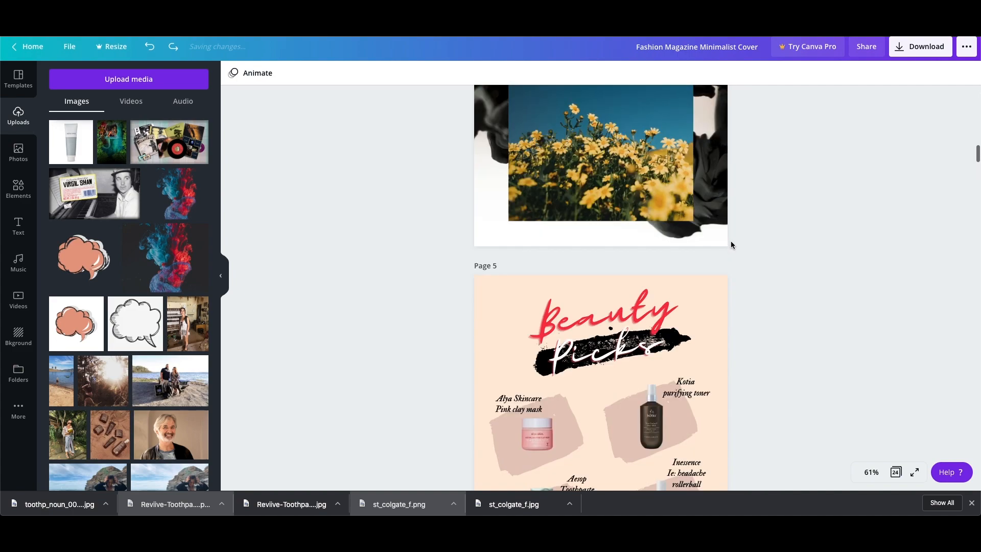
{"action": "scroll", "coordinate": [729, 245], "scroll_direction": "down", "scroll_amount": 1}
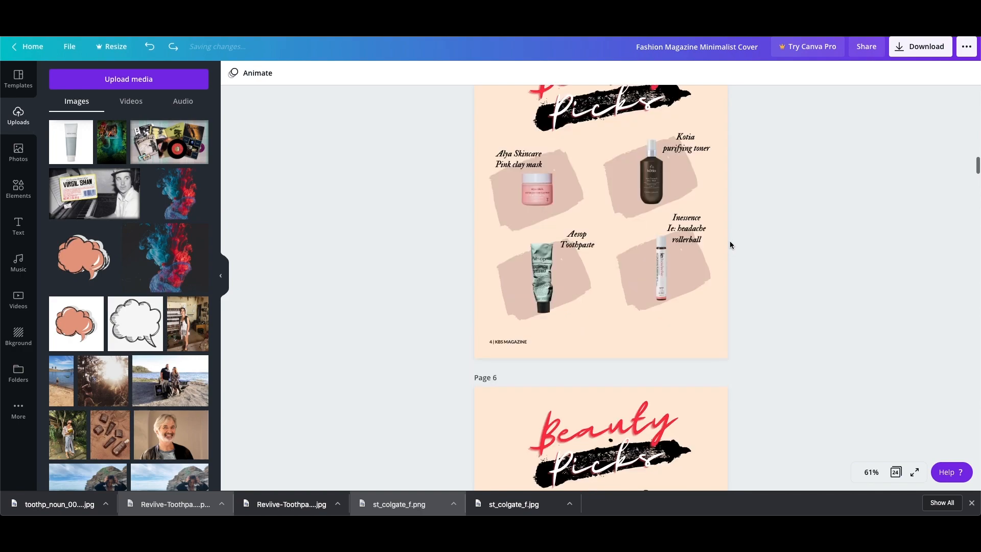
{"action": "scroll", "coordinate": [729, 245], "scroll_direction": "down", "scroll_amount": 5}
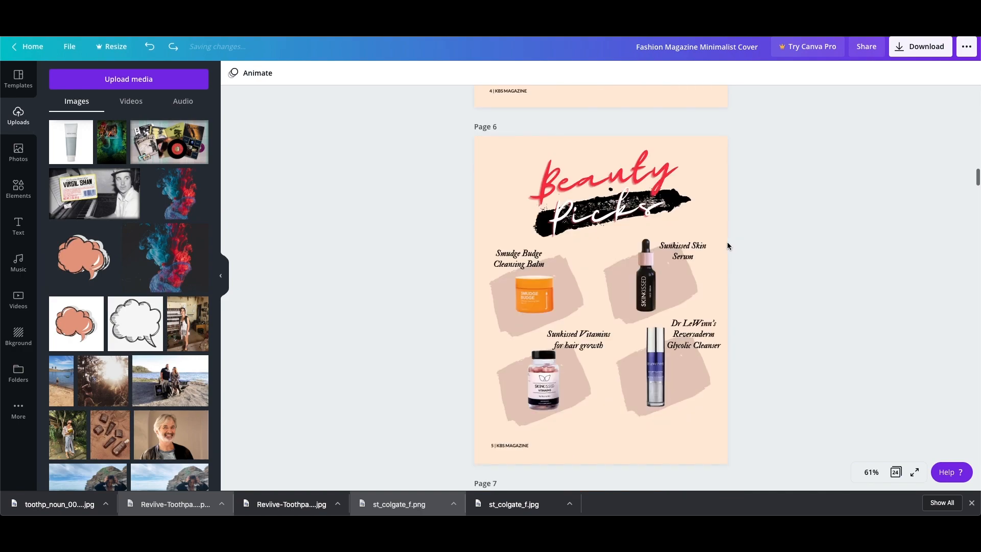
{"action": "scroll", "coordinate": [728, 246], "scroll_direction": "down", "scroll_amount": 1}
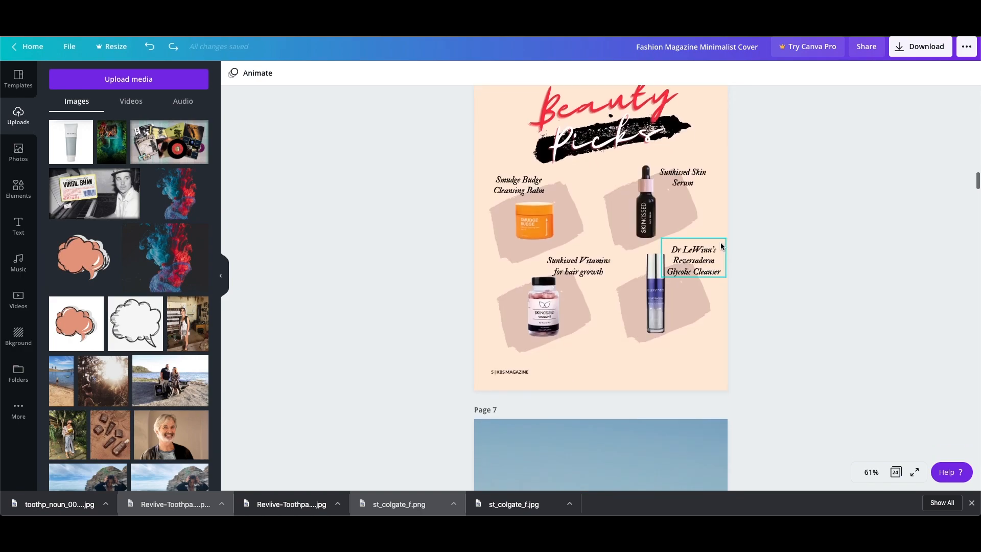
Widen the first article text column slightly on page 8's Native Basics underwear layout.
{"action": "scroll", "coordinate": [721, 246], "scroll_direction": "down", "scroll_amount": 12}
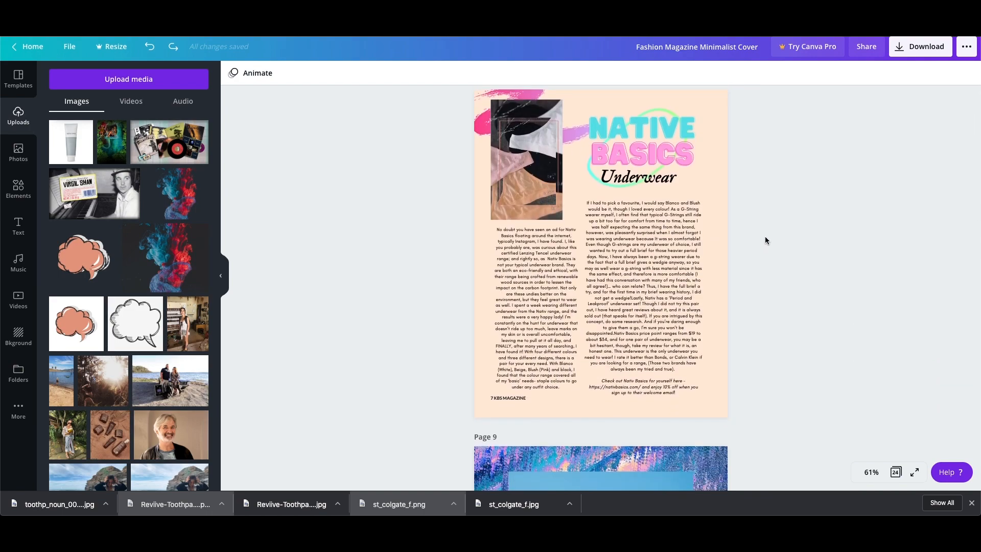
{"action": "scroll", "coordinate": [765, 235], "scroll_direction": "down", "scroll_amount": 2}
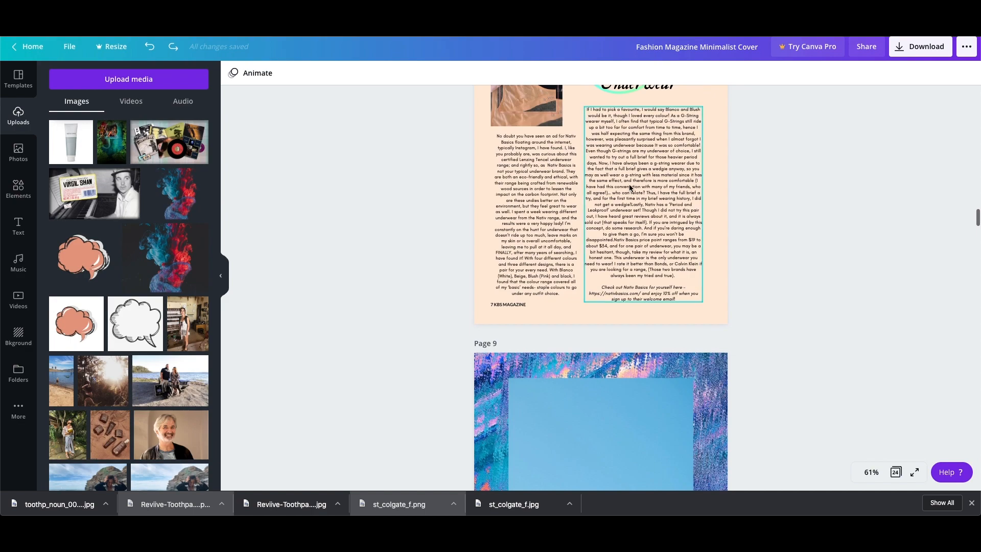
{"action": "left_click", "coordinate": [630, 188]}
{"action": "left_click", "coordinate": [521, 191]}
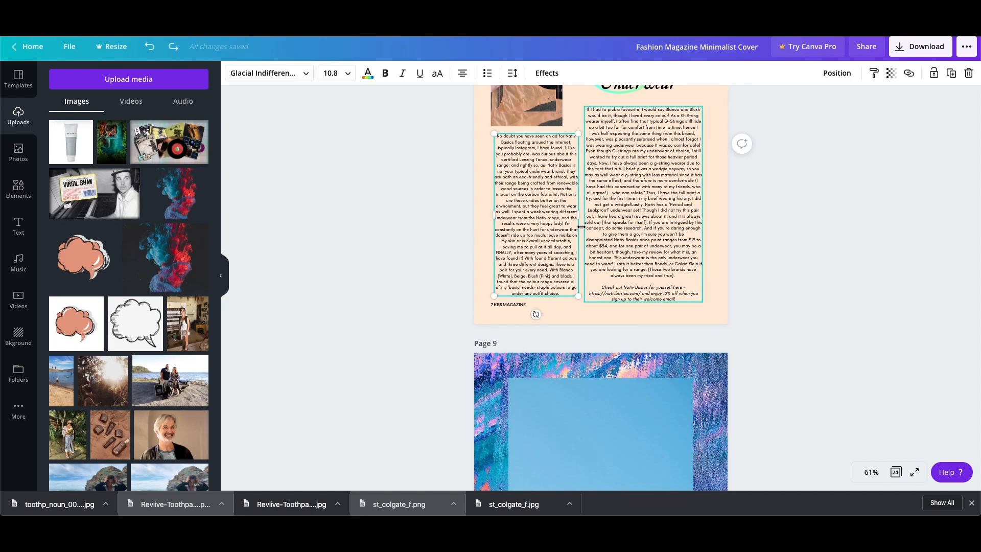
{"action": "mouse_move", "coordinate": [578, 215]}
{"action": "left_mouse_down"}
{"action": "mouse_move", "coordinate": [557, 215]}
{"action": "mouse_move", "coordinate": [580, 214]}
{"action": "left_mouse_up"}
{"action": "left_click", "coordinate": [763, 222]}
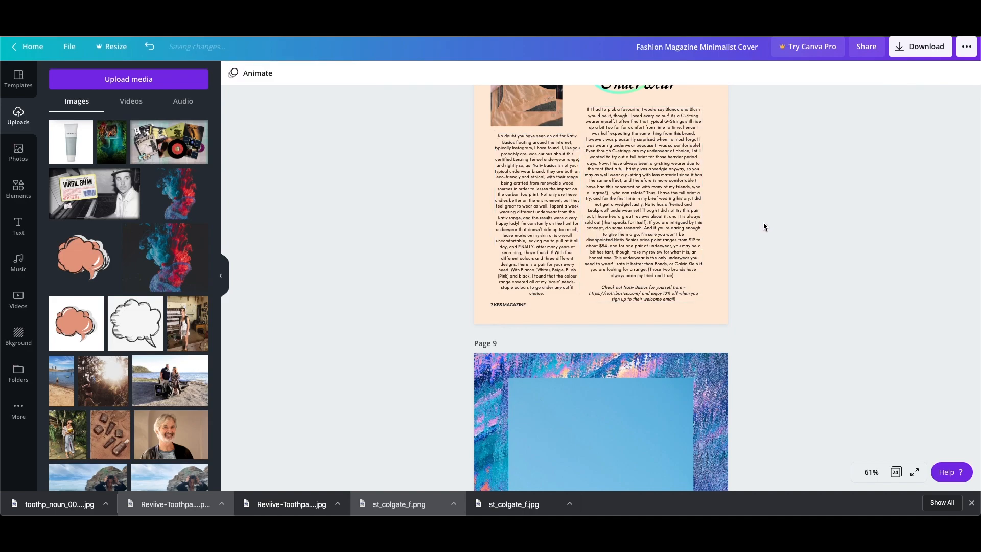
Look over the interview pages and examine the crop of the protest photo on page 12 without changing it.
{"action": "scroll", "coordinate": [764, 223], "scroll_direction": "down", "scroll_amount": 3}
{"action": "scroll", "coordinate": [764, 222], "scroll_direction": "down", "scroll_amount": 8}
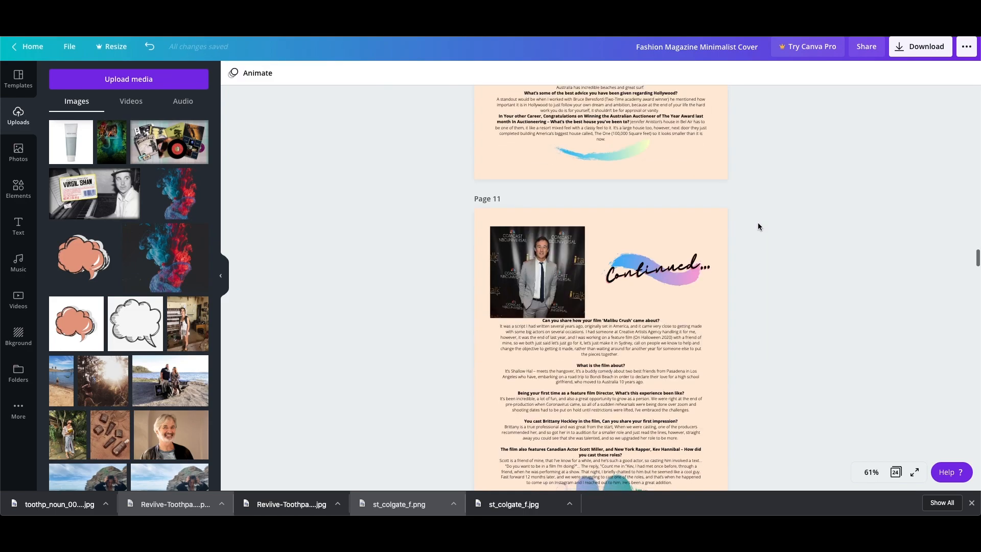
{"action": "scroll", "coordinate": [759, 225], "scroll_direction": "down", "scroll_amount": 15}
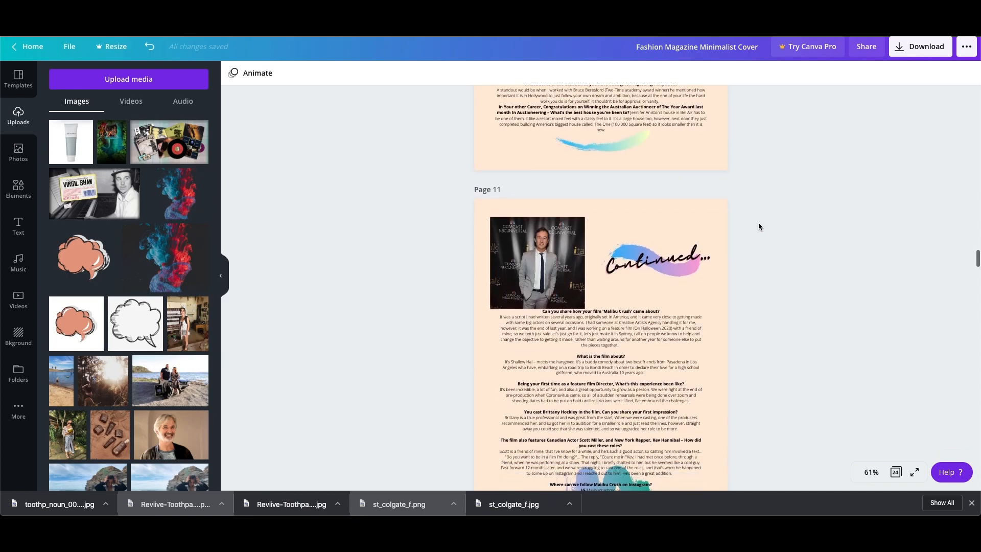
{"action": "scroll", "coordinate": [758, 225], "scroll_direction": "up", "scroll_amount": 5}
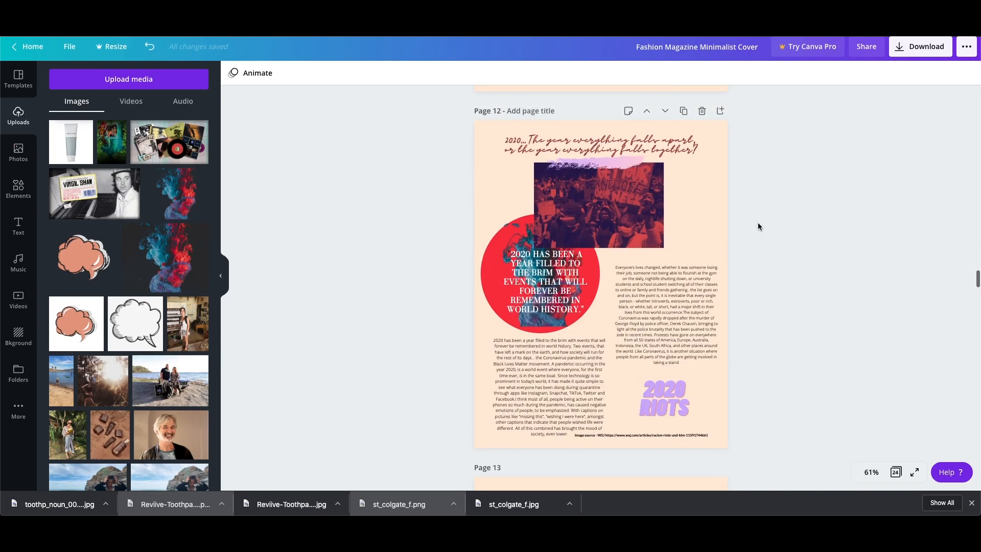
{"action": "left_click", "coordinate": [618, 210]}
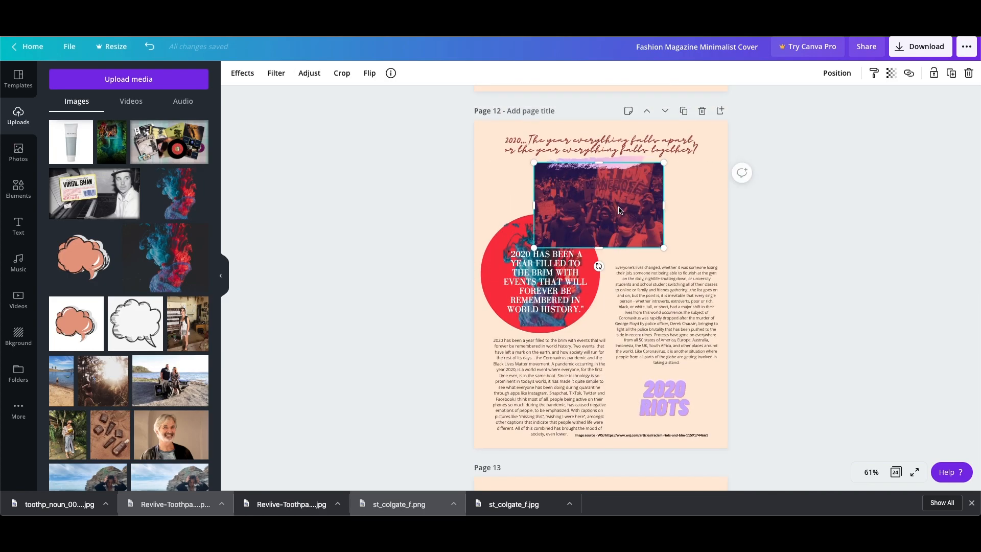
{"action": "double_click", "coordinate": [619, 210]}
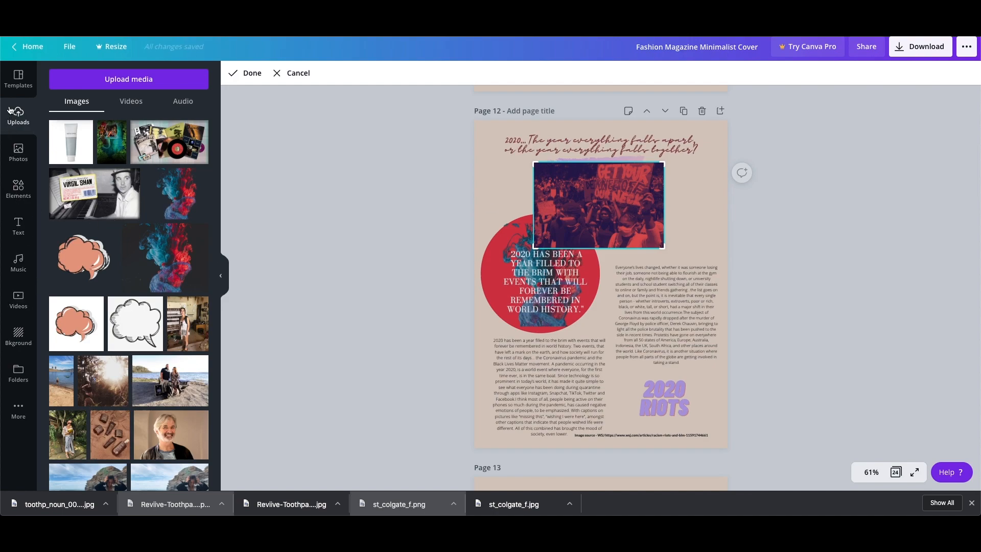
{"action": "left_click", "coordinate": [295, 73]}
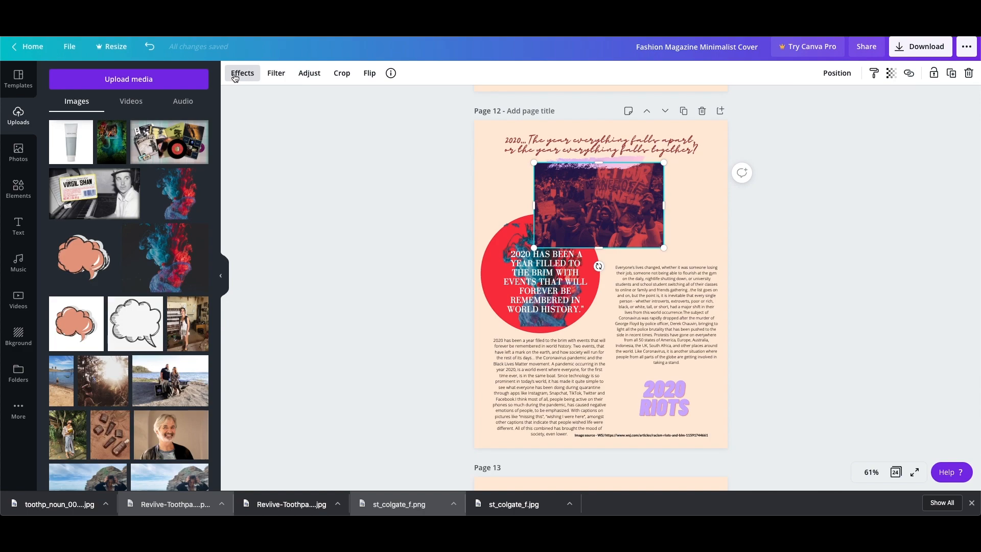
Try the Fuchsia duotone and Arctic ColorMix effects on the protest photo on page 12.
{"action": "left_click", "coordinate": [236, 74]}
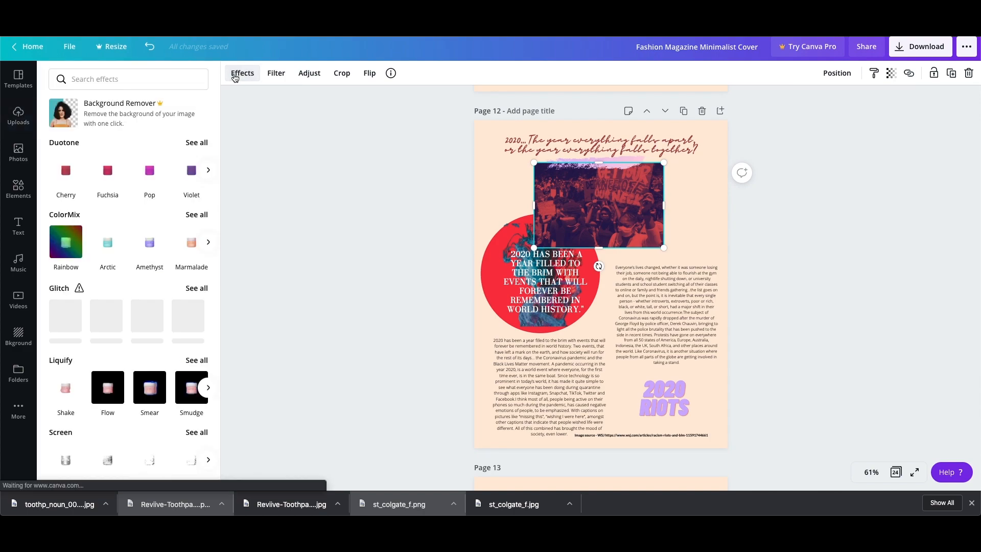
{"action": "left_click", "coordinate": [279, 74]}
{"action": "left_click", "coordinate": [243, 74]}
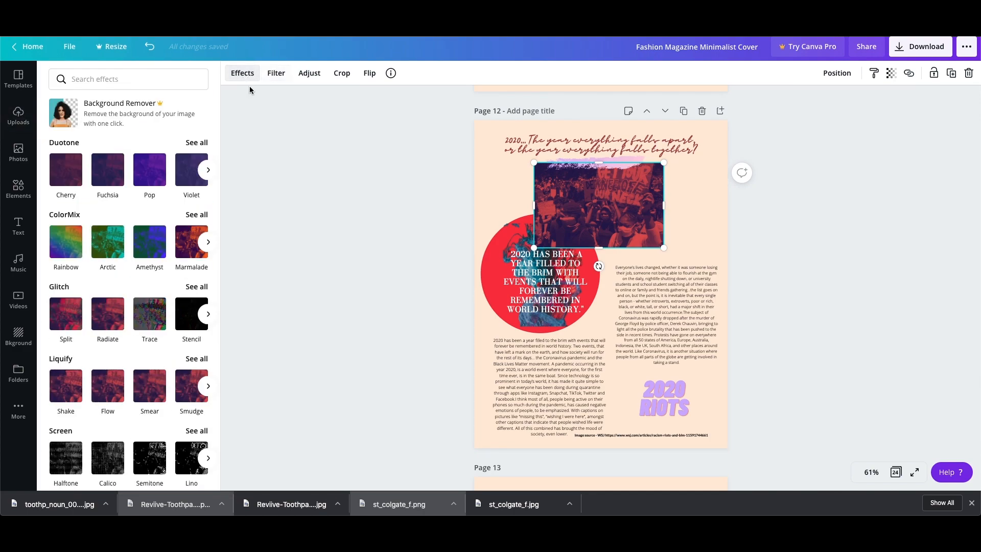
{"action": "left_click", "coordinate": [108, 175]}
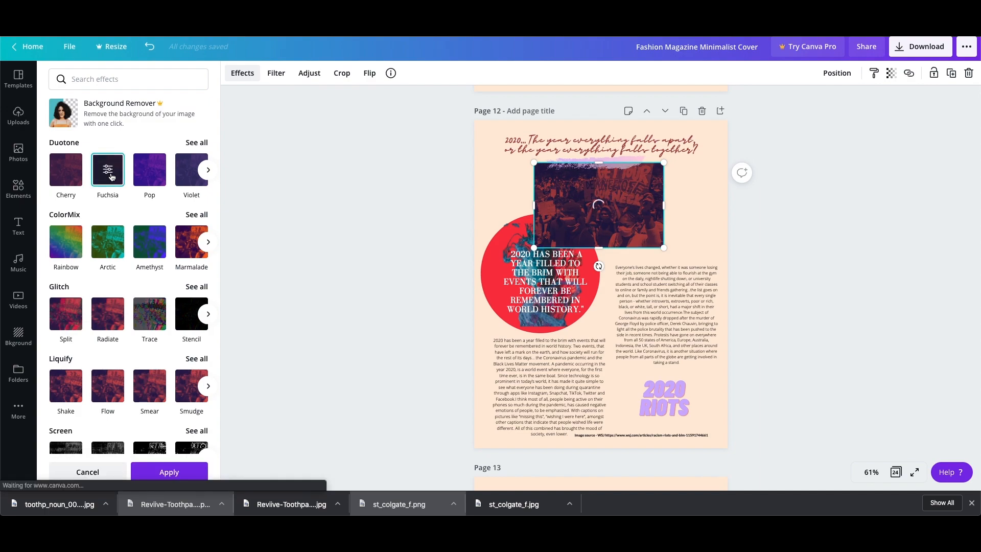
{"action": "left_click", "coordinate": [110, 247]}
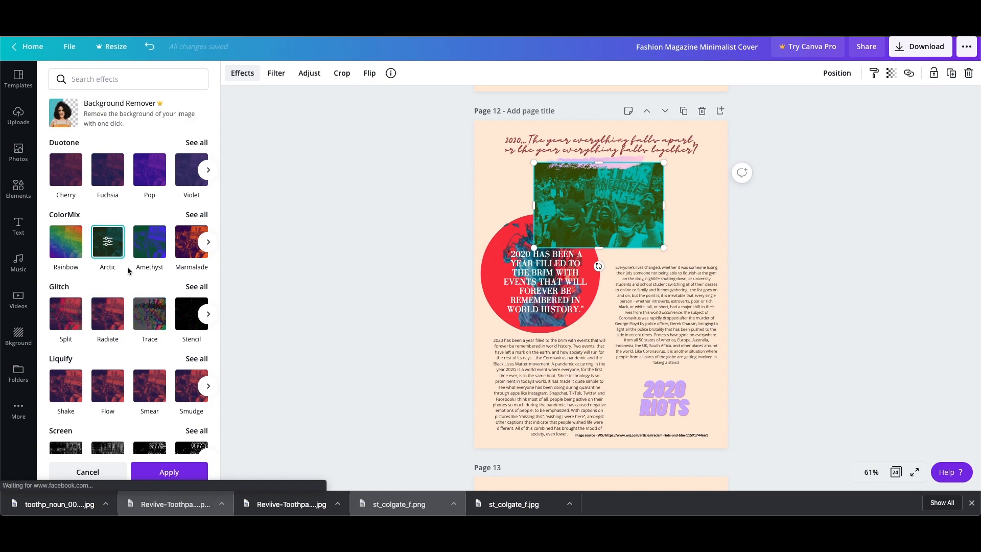
{"action": "scroll", "coordinate": [130, 271], "scroll_direction": "down", "scroll_amount": 3}
{"action": "scroll", "coordinate": [131, 270], "scroll_direction": "down", "scroll_amount": 1}
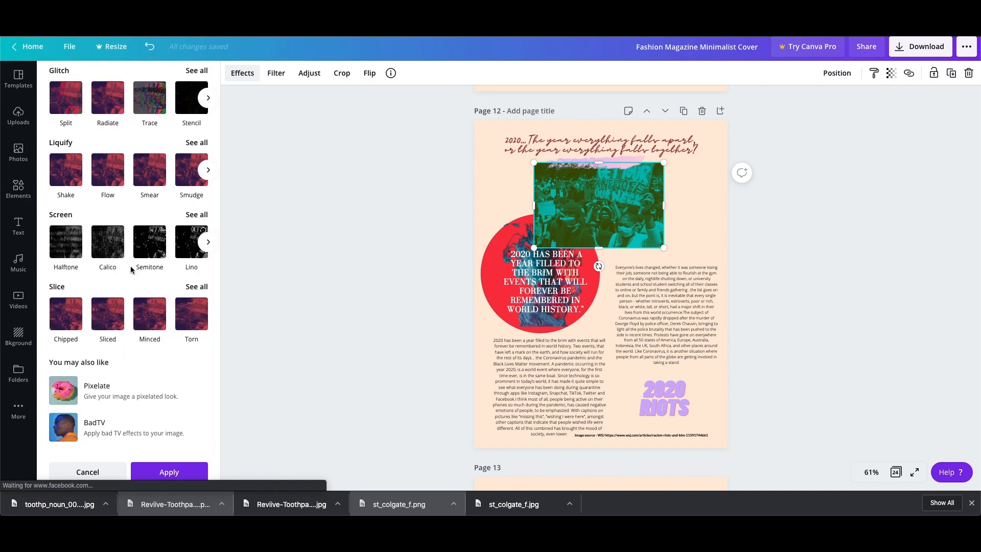
Try the Sliced effect on the page 12 protest photo and switch it to Chipped.
{"action": "left_click", "coordinate": [105, 319]}
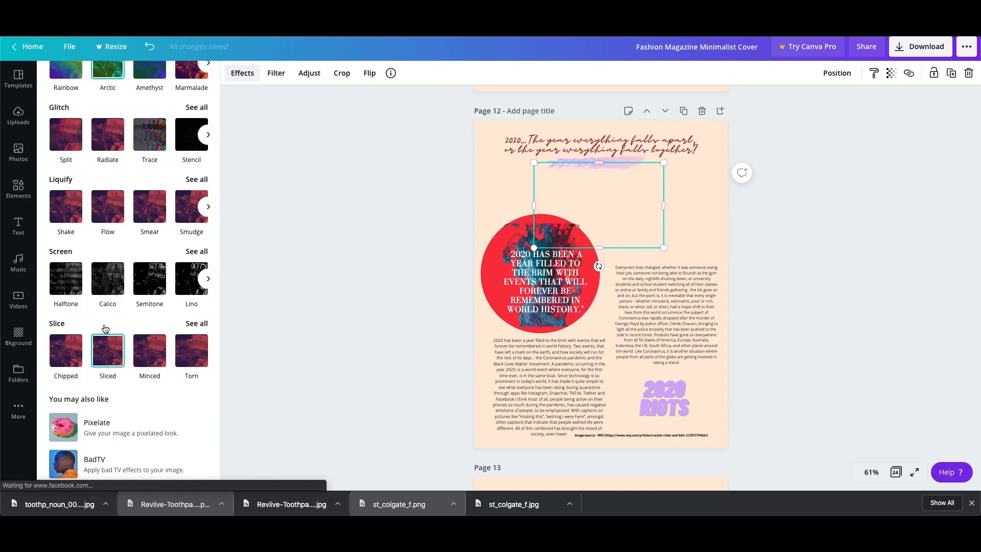
{"action": "scroll", "coordinate": [110, 317], "scroll_direction": "up", "scroll_amount": 4}
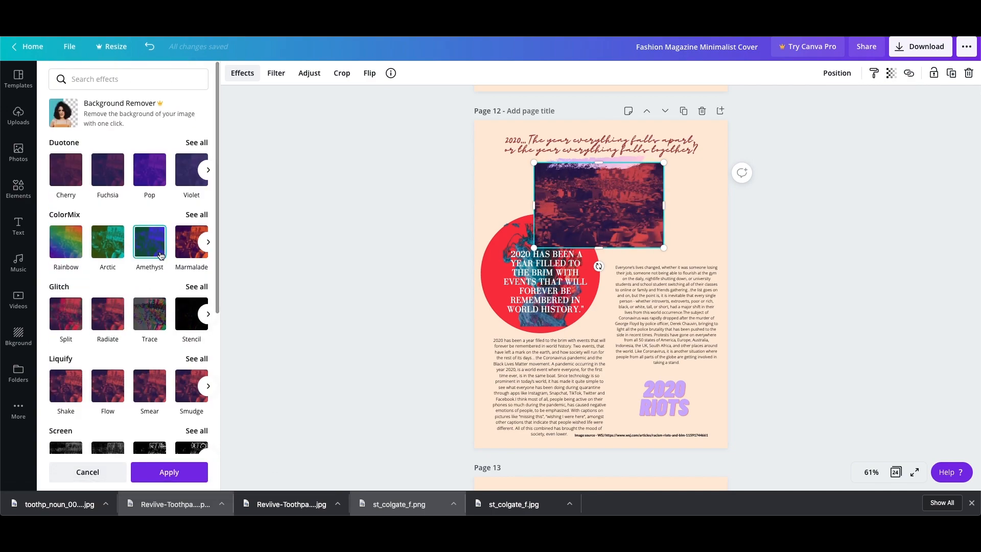
{"action": "scroll", "coordinate": [149, 260], "scroll_direction": "down", "scroll_amount": 4}
{"action": "left_click", "coordinate": [65, 313]}
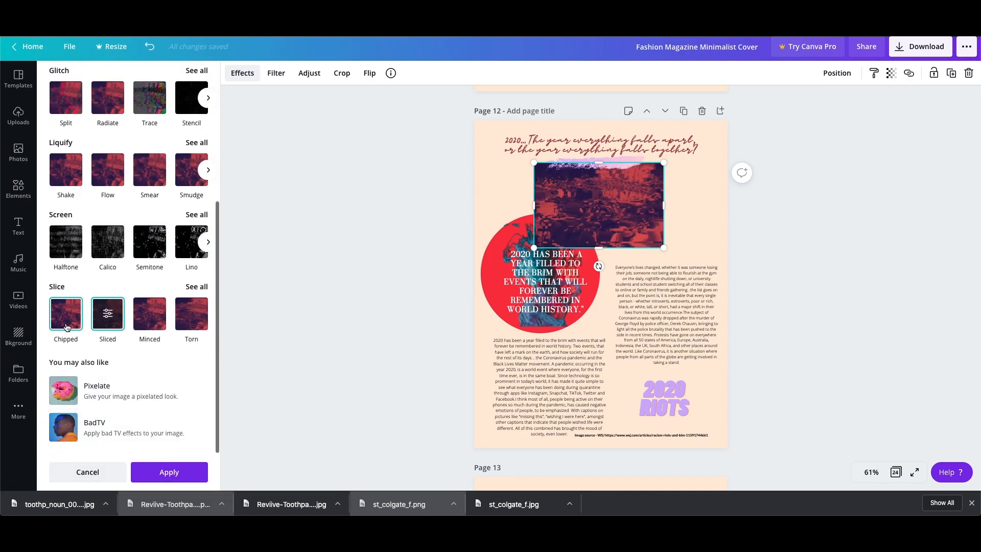
Inspect the image-source caption and the ink-smoke graphic over the red circle on page 12.
{"action": "left_click", "coordinate": [666, 435]}
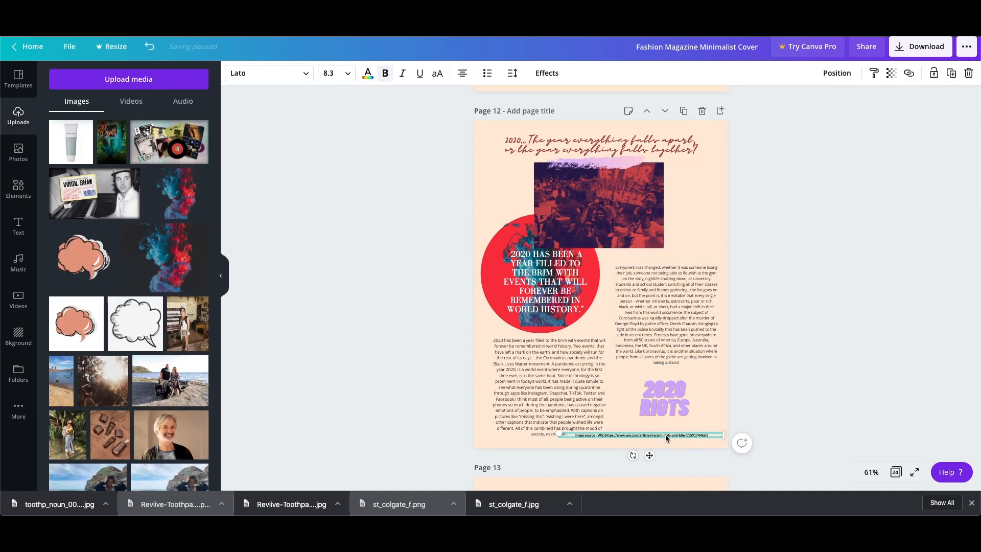
{"action": "left_click", "coordinate": [853, 305]}
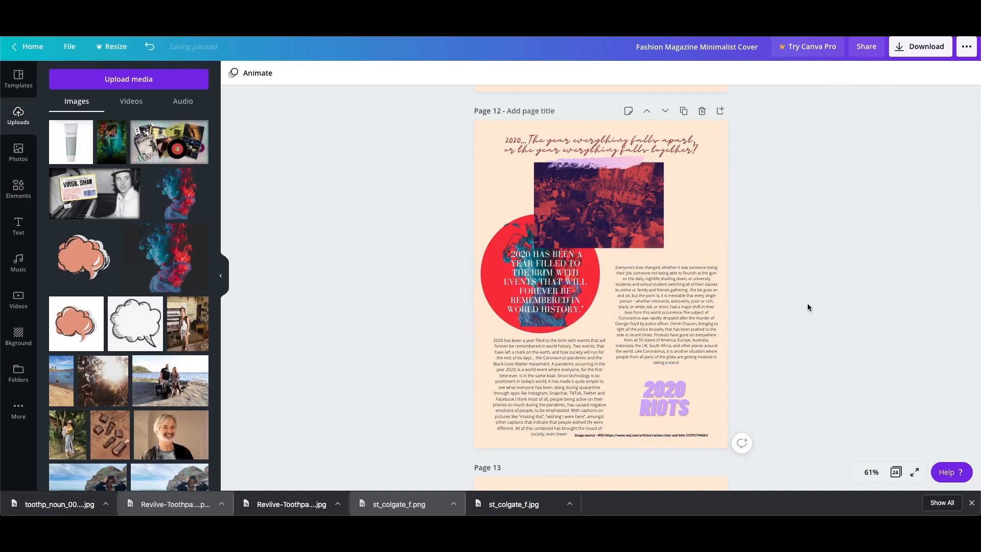
{"action": "left_click", "coordinate": [491, 241]}
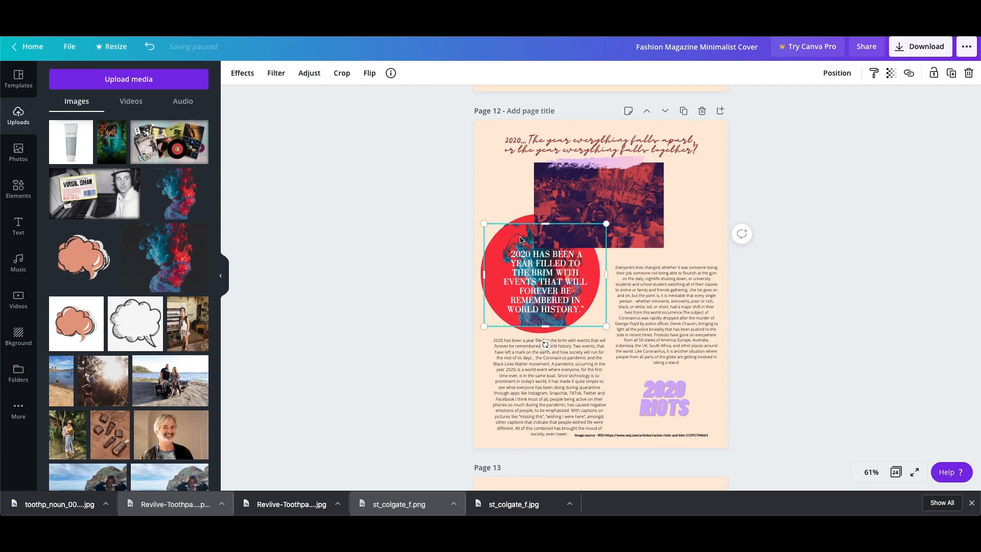
Examine the black-and-white botanical drawing on page 14's Roxy layout.
{"action": "scroll", "coordinate": [743, 322], "scroll_direction": "down", "scroll_amount": 10}
{"action": "scroll", "coordinate": [743, 323], "scroll_direction": "down", "scroll_amount": 3}
{"action": "left_click", "coordinate": [513, 261]}
{"action": "scroll", "coordinate": [502, 255], "scroll_direction": "up", "scroll_amount": 2}
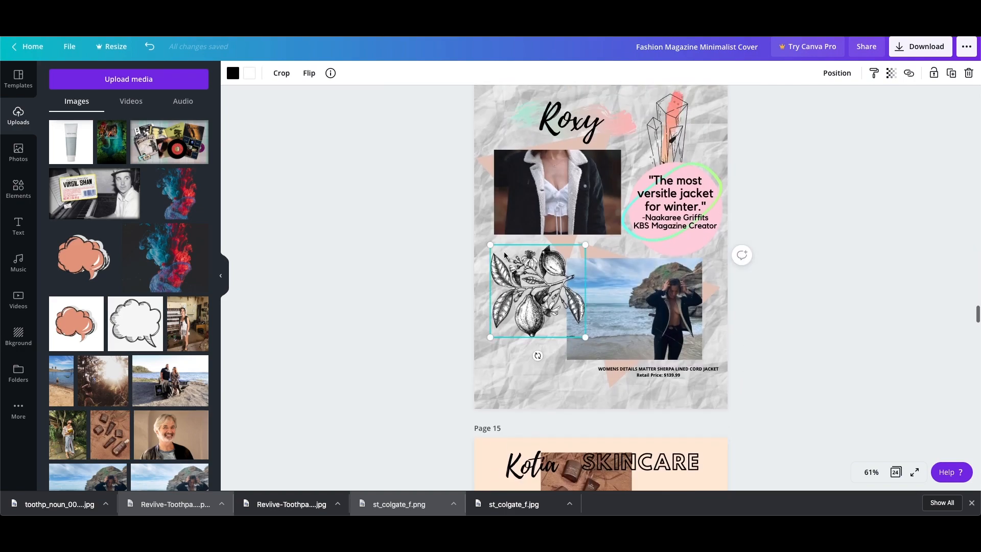
{"action": "scroll", "coordinate": [504, 256], "scroll_direction": "down", "scroll_amount": 3}
{"action": "scroll", "coordinate": [504, 255], "scroll_direction": "up", "scroll_amount": 2}
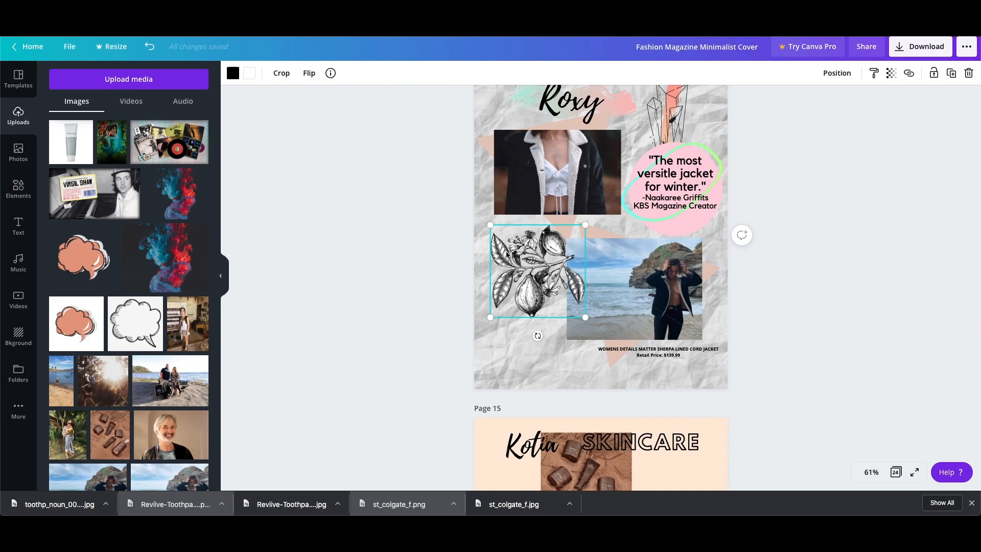
Move the crystal drawing on page 14 slightly to the right and down, above the jacket quote.
{"action": "scroll", "coordinate": [508, 254], "scroll_direction": "up", "scroll_amount": 2}
{"action": "left_click", "coordinate": [664, 156]}
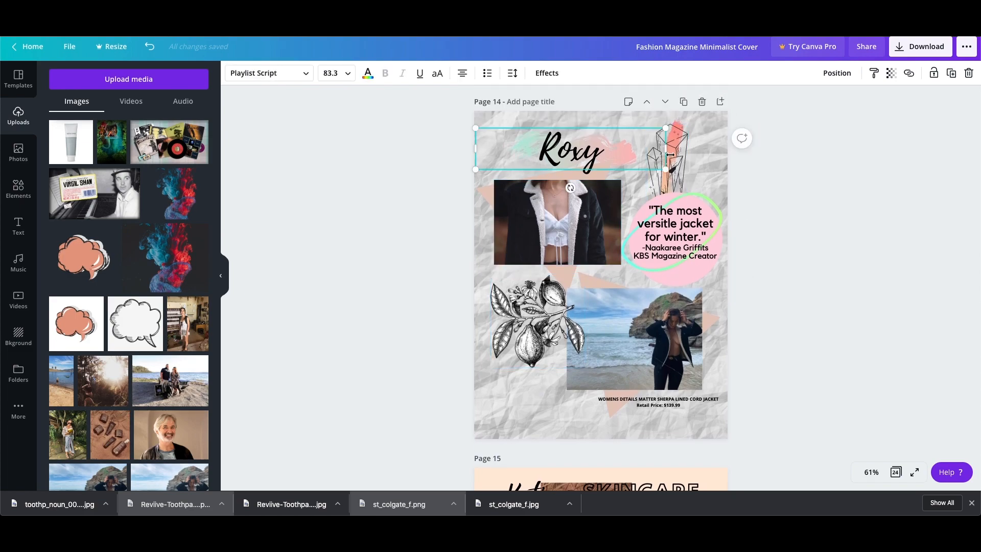
{"action": "left_click", "coordinate": [819, 158]}
{"action": "mouse_move", "coordinate": [672, 149]}
{"action": "left_mouse_down"}
{"action": "mouse_move", "coordinate": [713, 153]}
{"action": "mouse_move", "coordinate": [676, 155]}
{"action": "left_mouse_up"}
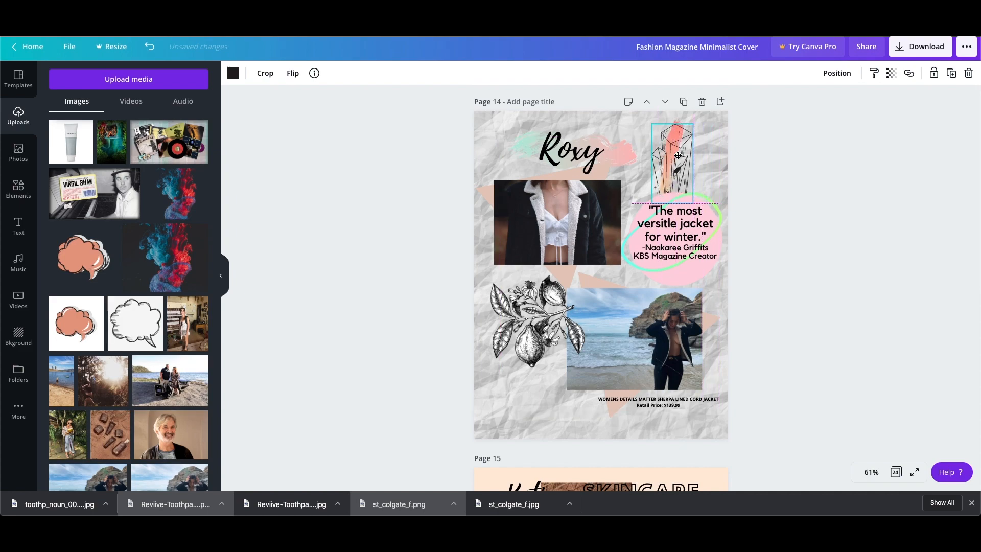
{"action": "left_click", "coordinate": [805, 159]}
Inspect the two jacket photos on the Roxy page.
{"action": "scroll", "coordinate": [811, 159], "scroll_direction": "down", "scroll_amount": 5}
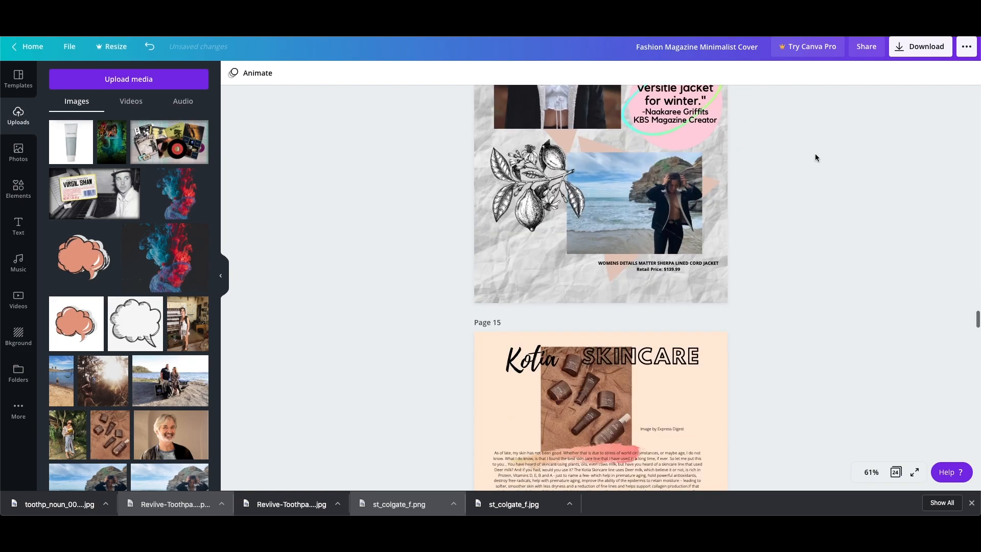
{"action": "scroll", "coordinate": [792, 158], "scroll_direction": "up", "scroll_amount": 3}
{"action": "left_click", "coordinate": [557, 174]}
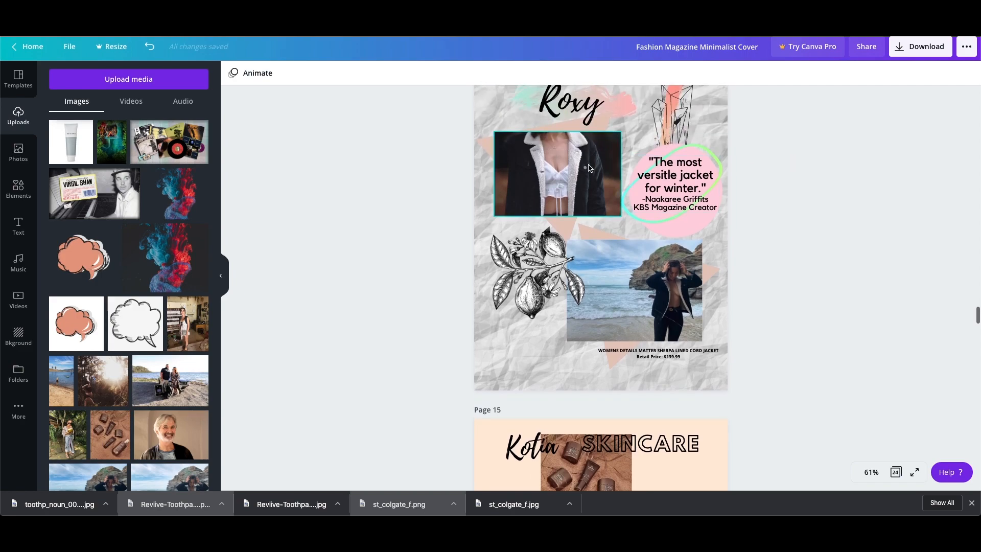
{"action": "left_click", "coordinate": [636, 273]}
Examine the image credit and the Kotia title group on page 15's skincare layout.
{"action": "scroll", "coordinate": [814, 268], "scroll_direction": "down", "scroll_amount": 5}
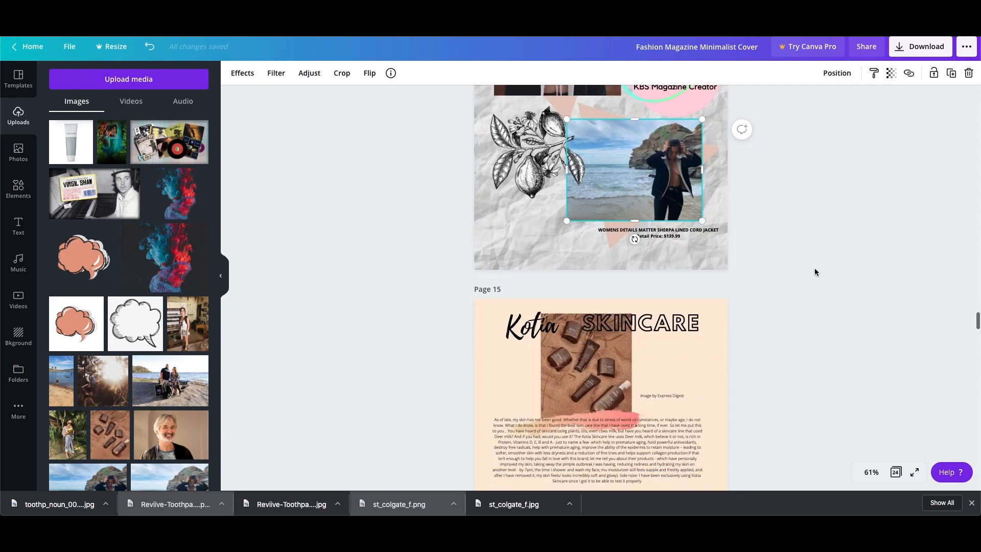
{"action": "scroll", "coordinate": [818, 257], "scroll_direction": "down", "scroll_amount": 3}
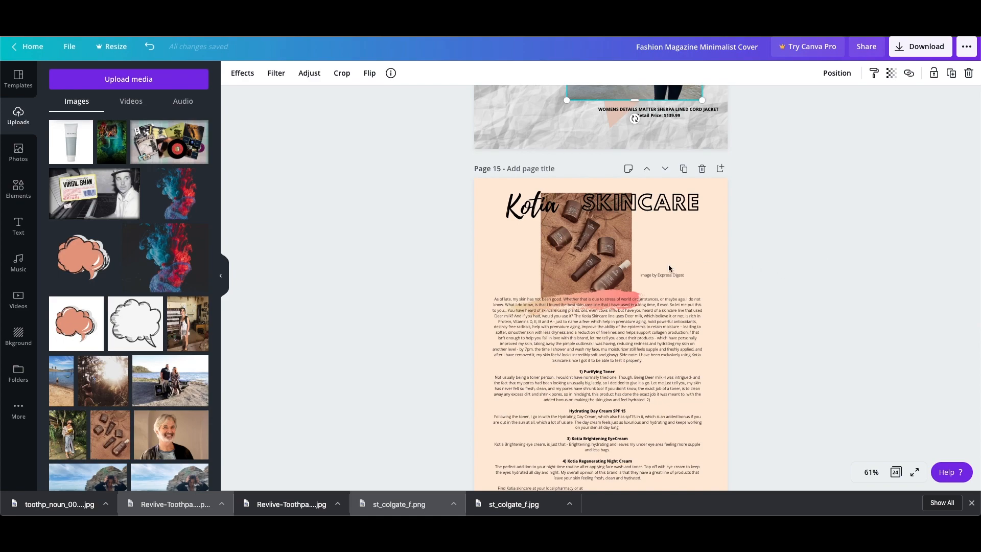
{"action": "left_click", "coordinate": [652, 275]}
{"action": "left_click", "coordinate": [568, 250]}
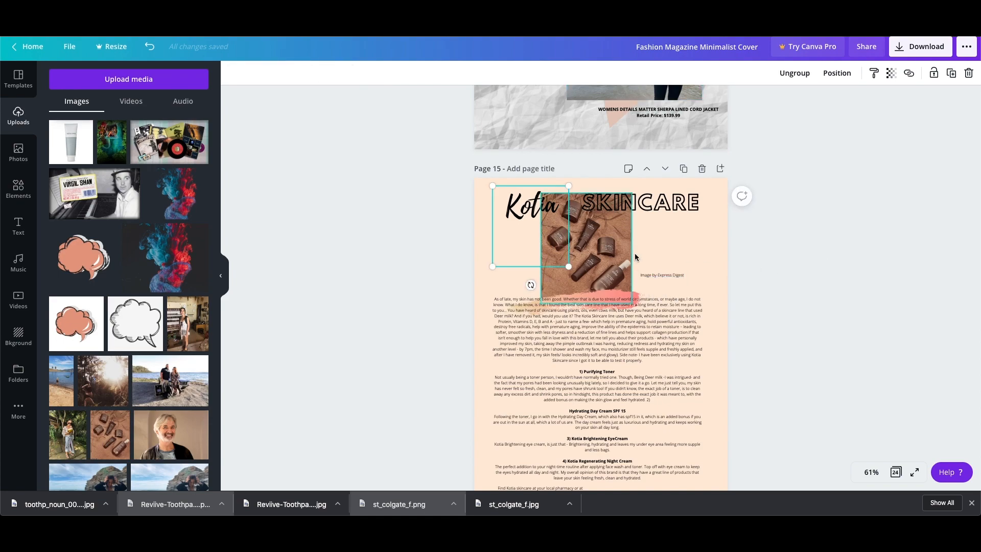
Inspect the product photo and the article text on page 15's skincare layout.
{"action": "left_click", "coordinate": [583, 260]}
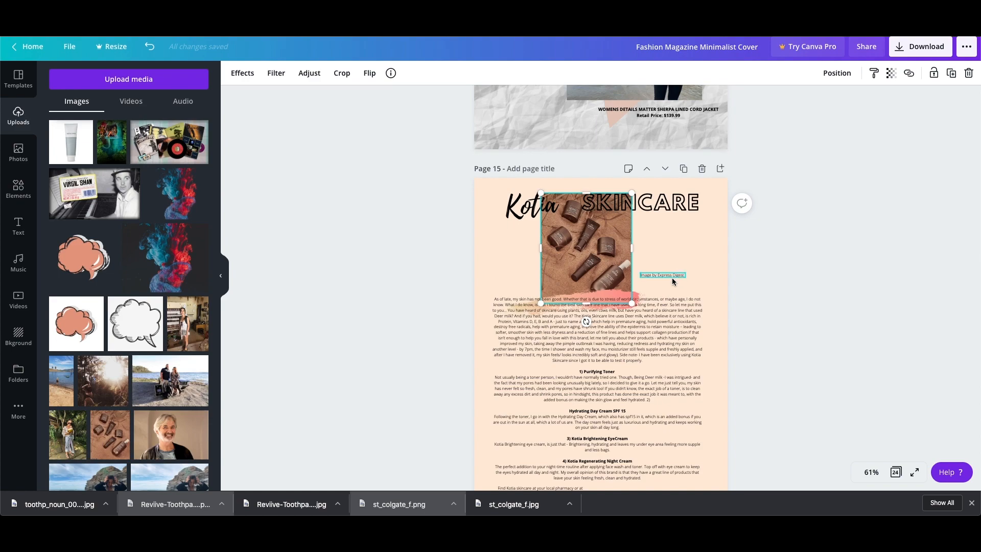
{"action": "left_click", "coordinate": [792, 277]}
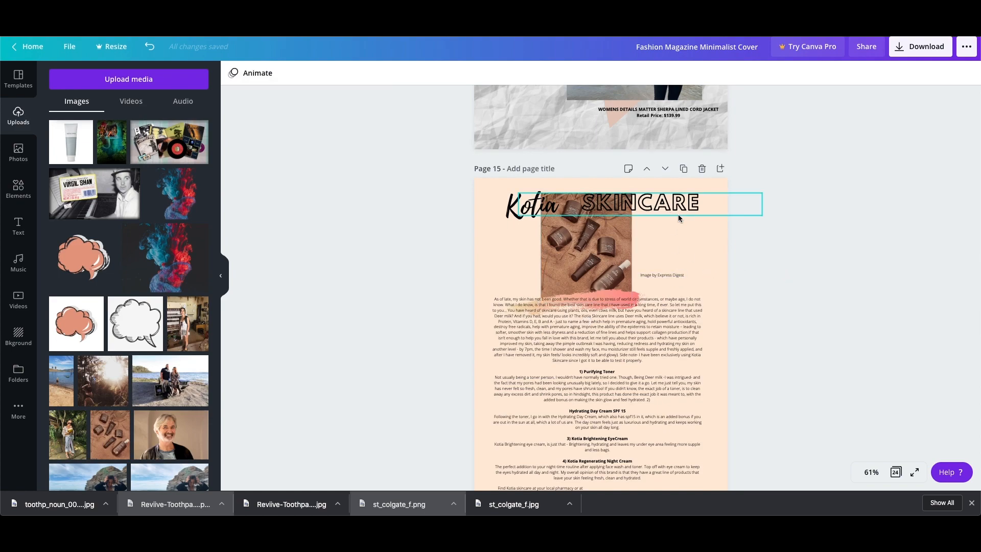
{"action": "scroll", "coordinate": [668, 212], "scroll_direction": "down", "scroll_amount": 3}
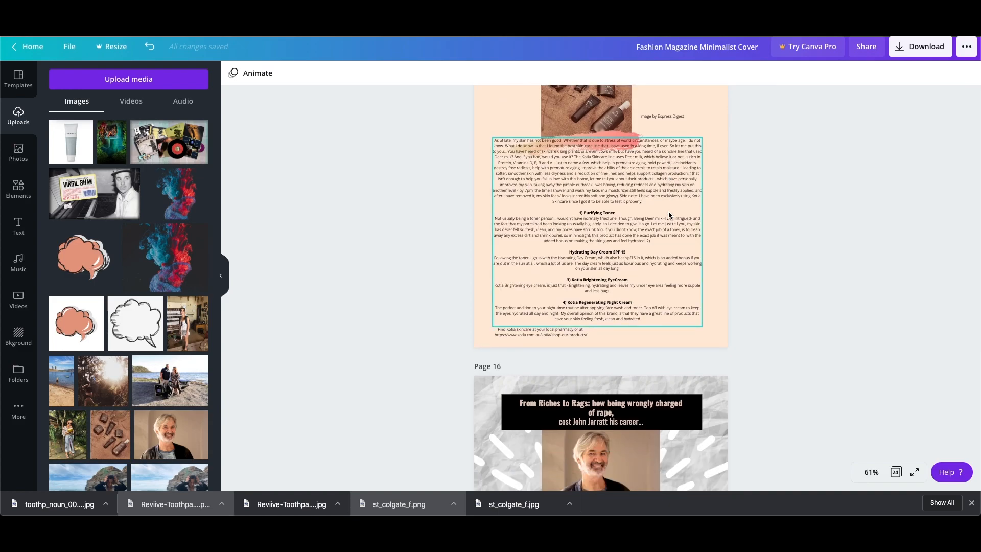
Review the interview layout on page 16 and its continuation on page 17.
{"action": "scroll", "coordinate": [669, 215], "scroll_direction": "down", "scroll_amount": 3}
{"action": "scroll", "coordinate": [669, 213], "scroll_direction": "down", "scroll_amount": 3}
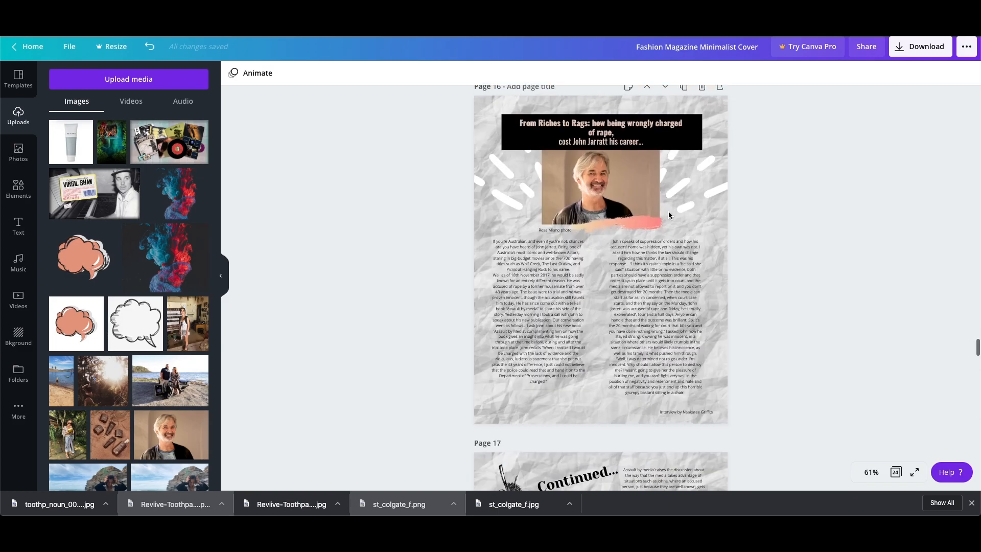
{"action": "scroll", "coordinate": [667, 213], "scroll_direction": "down", "scroll_amount": 10}
{"action": "scroll", "coordinate": [660, 213], "scroll_direction": "up", "scroll_amount": 4}
{"action": "scroll", "coordinate": [651, 212], "scroll_direction": "down", "scroll_amount": 2}
{"action": "scroll", "coordinate": [650, 210], "scroll_direction": "down", "scroll_amount": 7}
Review the sleeve surgery follow-up story on pages 18 to 20 and the large photo on page 21.
{"action": "scroll", "coordinate": [647, 213], "scroll_direction": "down", "scroll_amount": 14}
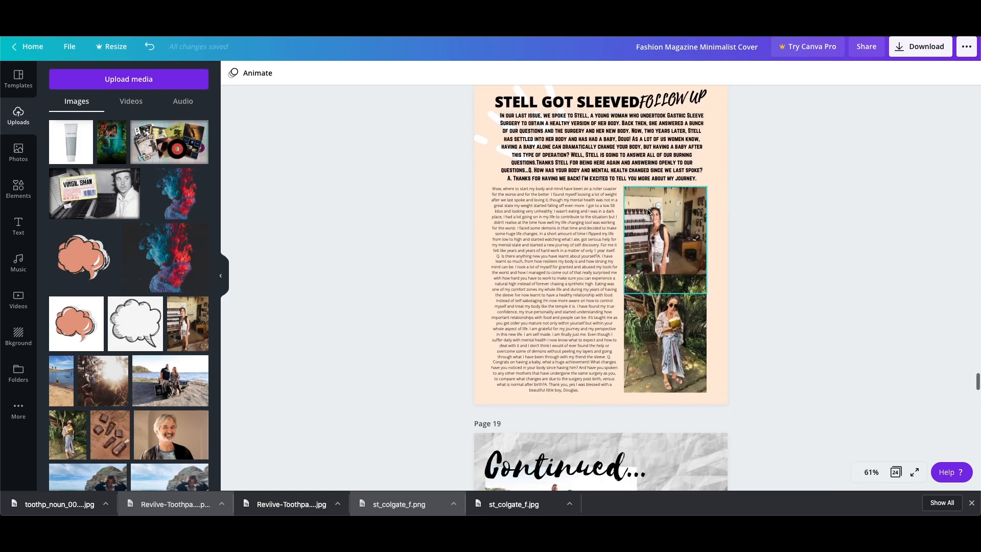
{"action": "scroll", "coordinate": [646, 212], "scroll_direction": "down", "scroll_amount": 7}
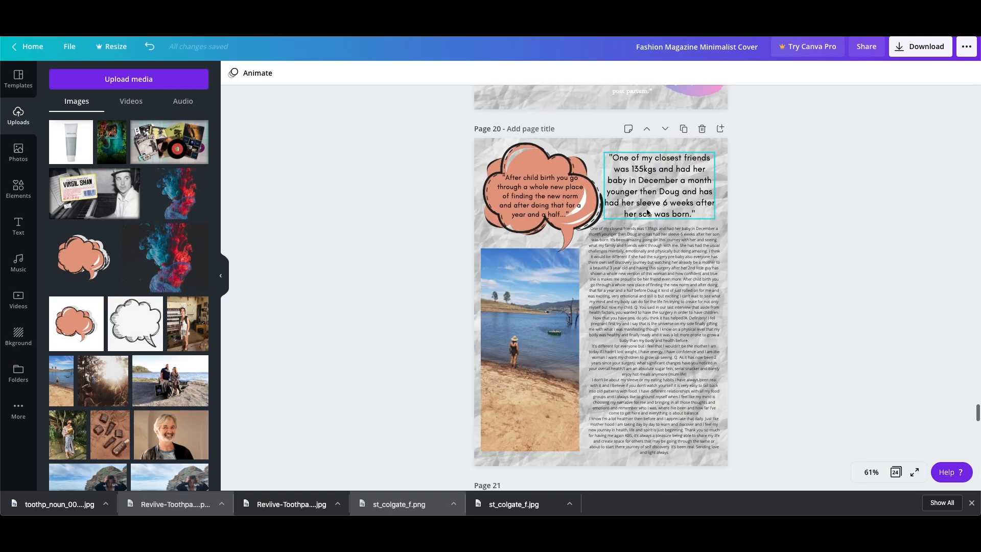
{"action": "scroll", "coordinate": [644, 196], "scroll_direction": "down", "scroll_amount": 2}
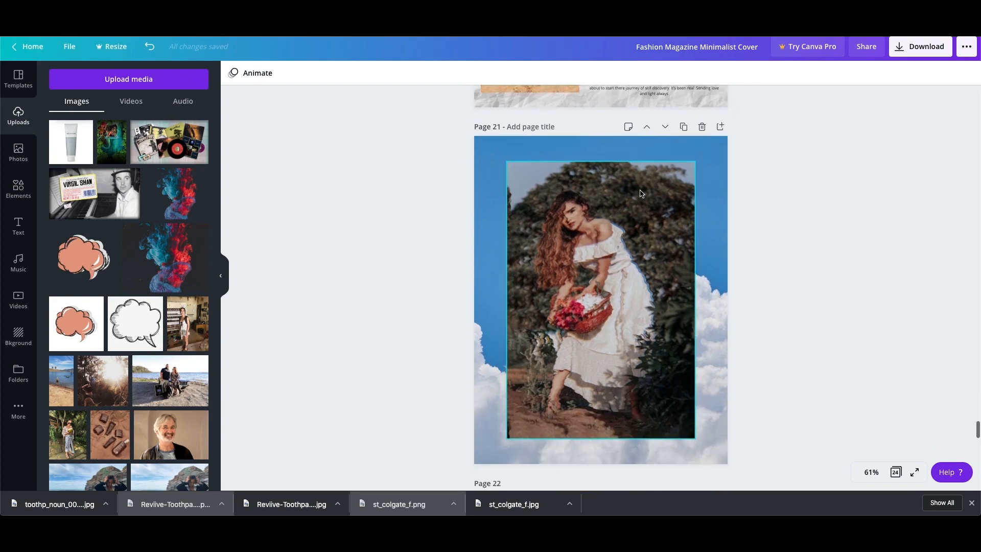
{"action": "left_click", "coordinate": [636, 245]}
Examine the title, photo, brush shape and interview text on page 22's Virgil Shaw layout.
{"action": "scroll", "coordinate": [636, 245], "scroll_direction": "down", "scroll_amount": 8}
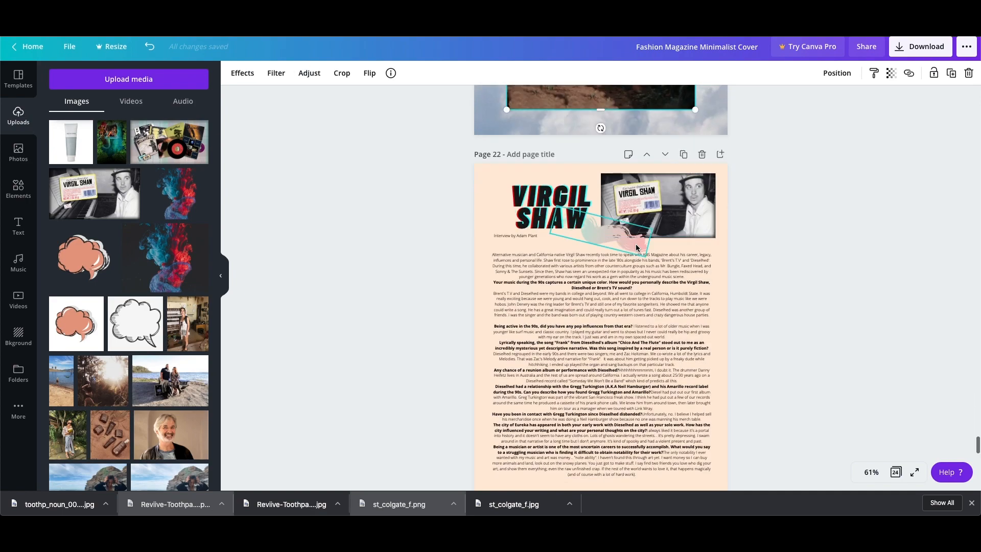
{"action": "scroll", "coordinate": [664, 246], "scroll_direction": "down", "scroll_amount": 2}
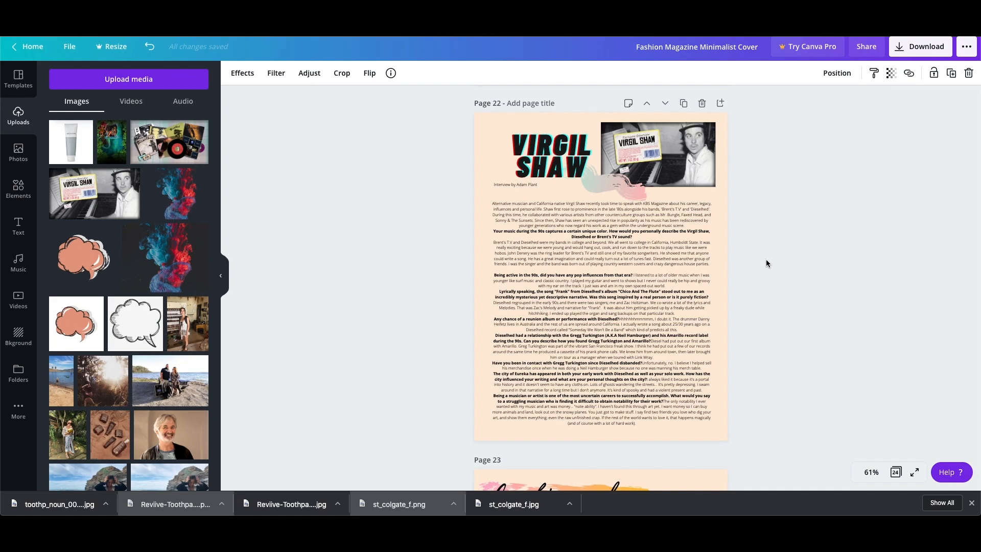
{"action": "scroll", "coordinate": [765, 259], "scroll_direction": "down", "scroll_amount": 1}
{"action": "scroll", "coordinate": [765, 259], "scroll_direction": "down", "scroll_amount": 3}
{"action": "scroll", "coordinate": [761, 259], "scroll_direction": "up", "scroll_amount": 6}
{"action": "left_click", "coordinate": [707, 215]}
{"action": "left_click", "coordinate": [797, 232]}
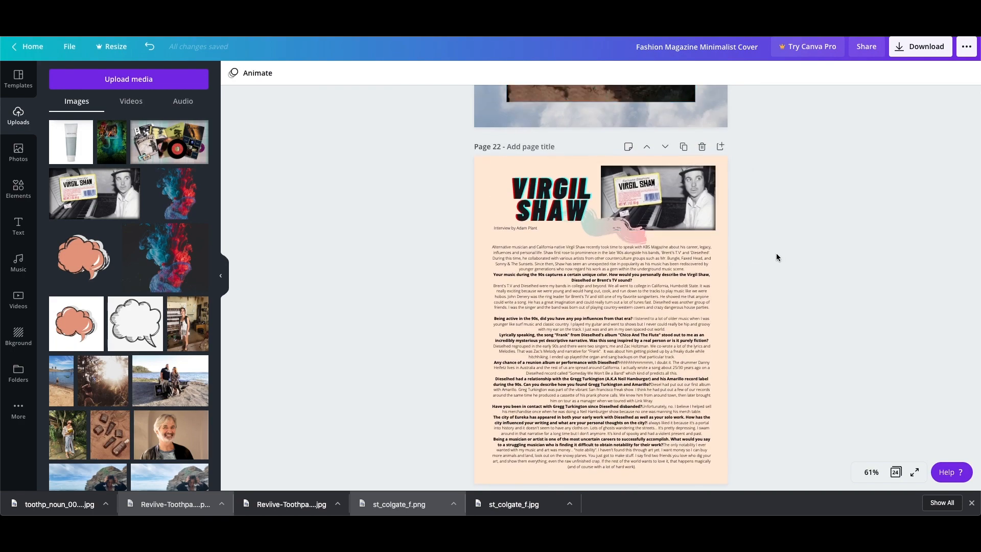
{"action": "scroll", "coordinate": [777, 252], "scroll_direction": "down", "scroll_amount": 3}
{"action": "scroll", "coordinate": [776, 252], "scroll_direction": "up", "scroll_amount": 3}
{"action": "left_click", "coordinate": [526, 162]}
{"action": "left_click", "coordinate": [795, 202]}
Dismiss the browser's downloads bar and look over the continued interview on page 23 and the portrait on page 24.
{"action": "scroll", "coordinate": [795, 205], "scroll_direction": "down", "scroll_amount": 5}
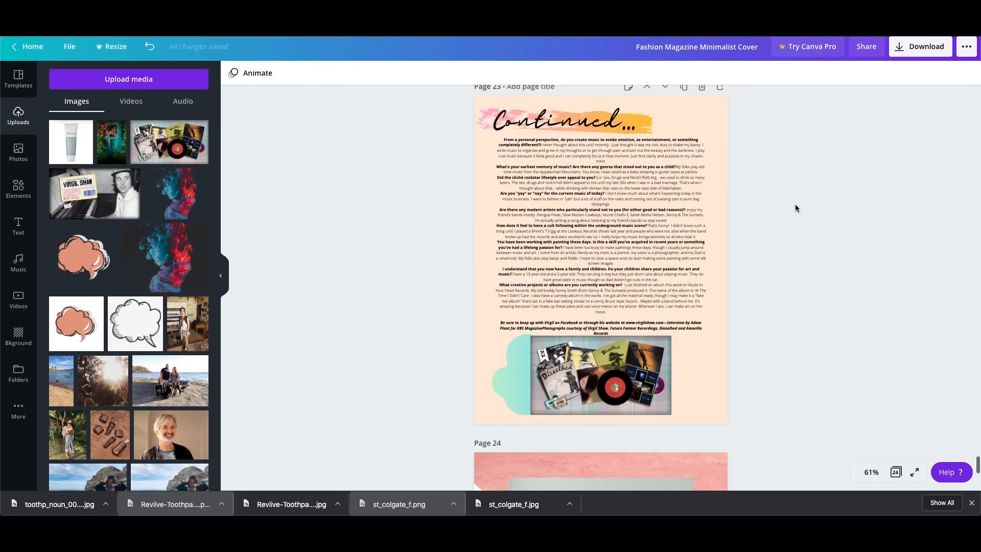
{"action": "left_click", "coordinate": [970, 503]}
{"action": "scroll", "coordinate": [798, 339], "scroll_direction": "down", "scroll_amount": 5}
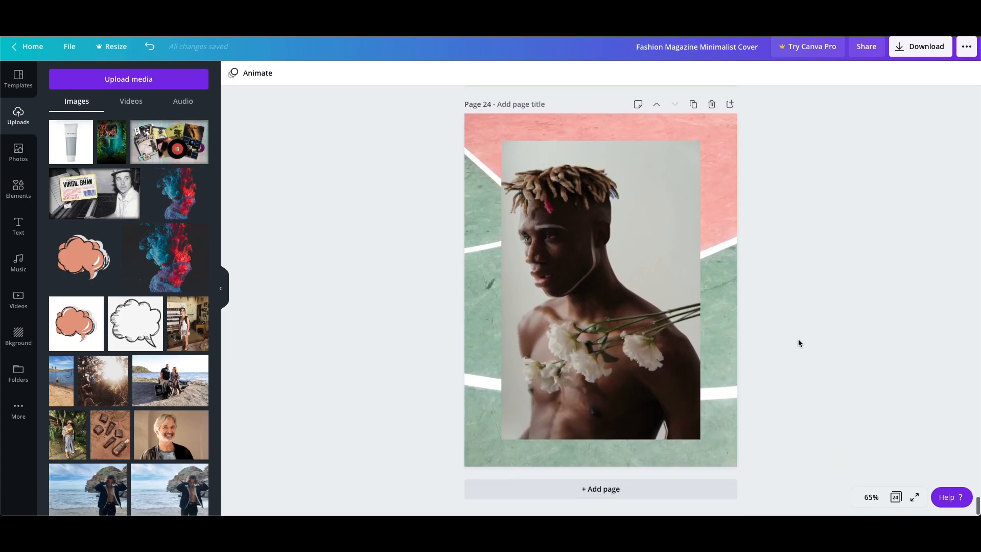
{"action": "left_click", "coordinate": [663, 288]}
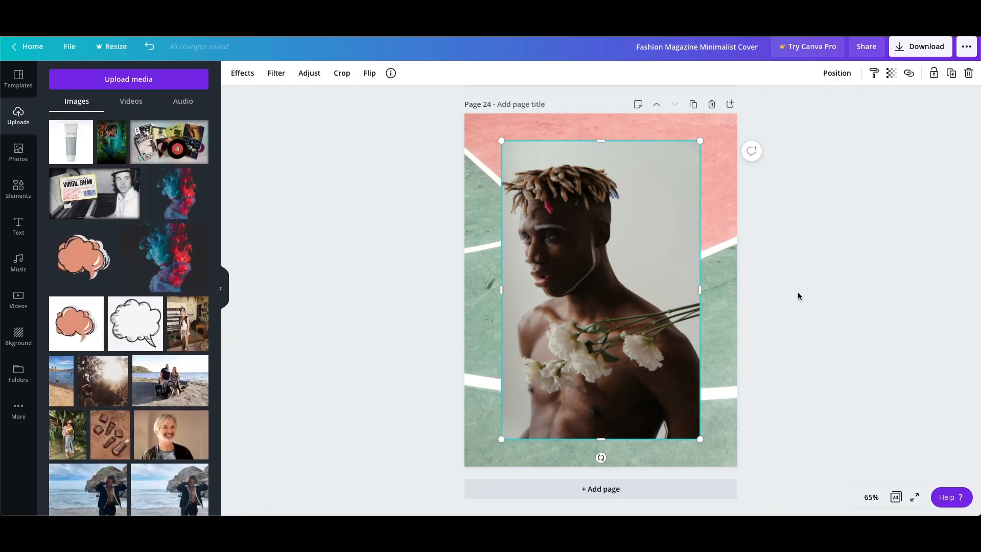
Return to the cover and open the PDF Print download settings for all 24 pages, toggling crop marks and bleed.
{"action": "scroll", "coordinate": [805, 298], "scroll_direction": "up", "scroll_amount": 20}
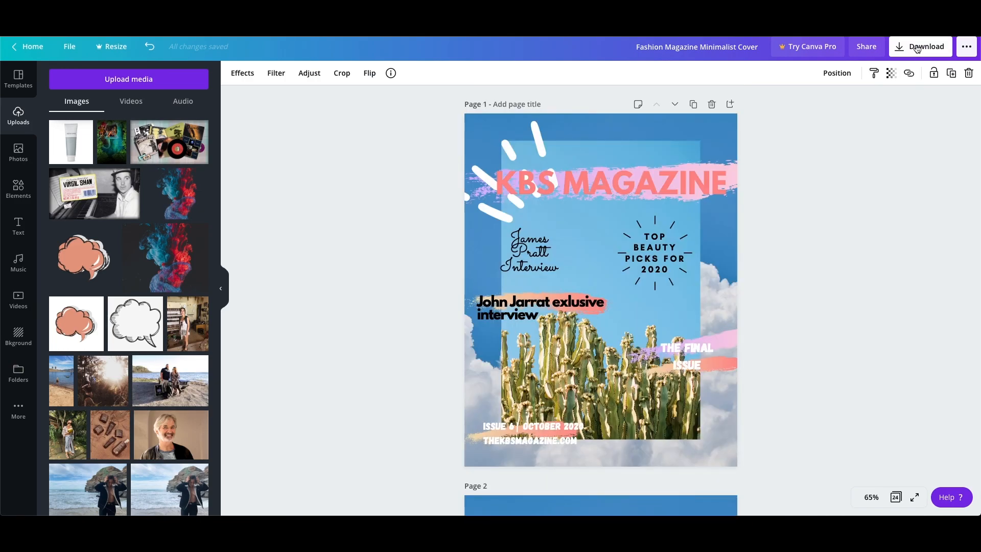
{"action": "left_click", "coordinate": [917, 48]}
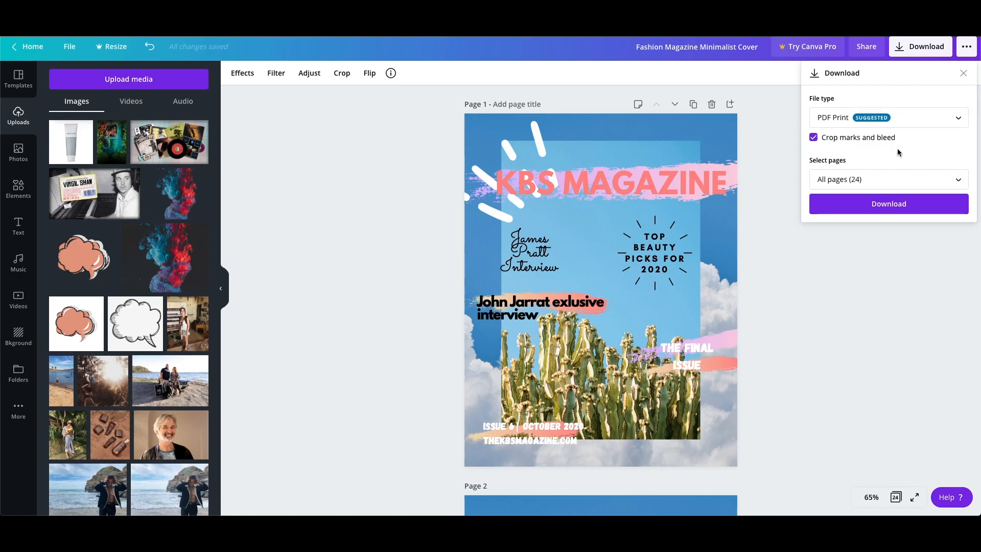
{"action": "left_click", "coordinate": [820, 145]}
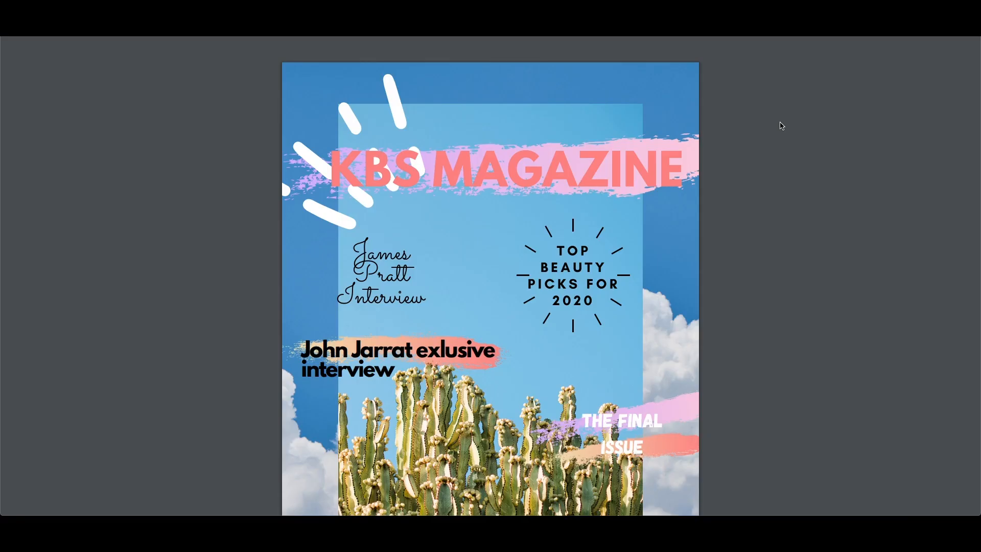
Look through the finished magazine PDF from the cover to the last page.
{"action": "scroll", "coordinate": [687, 186], "scroll_direction": "down", "scroll_amount": 20}
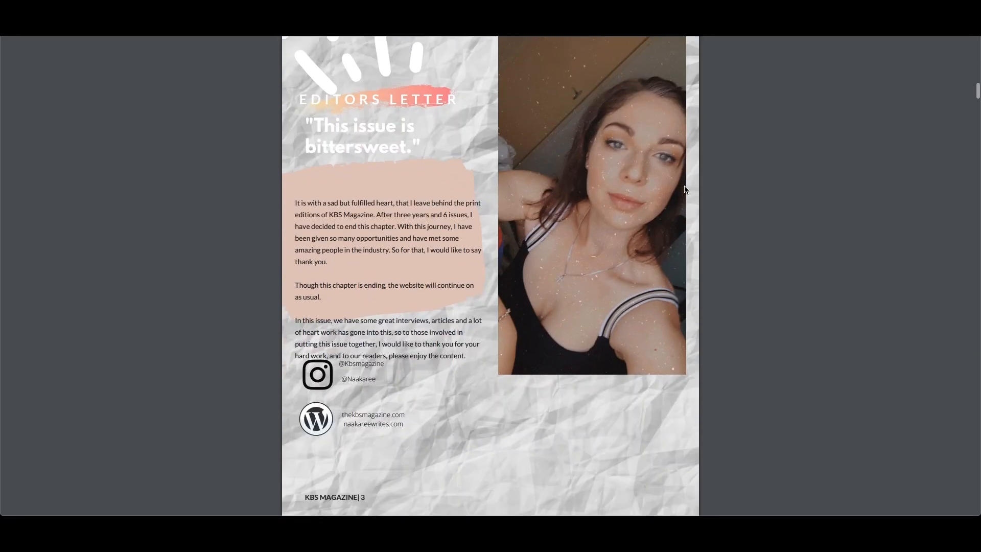
{"action": "scroll", "coordinate": [684, 186], "scroll_direction": "down", "scroll_amount": 20}
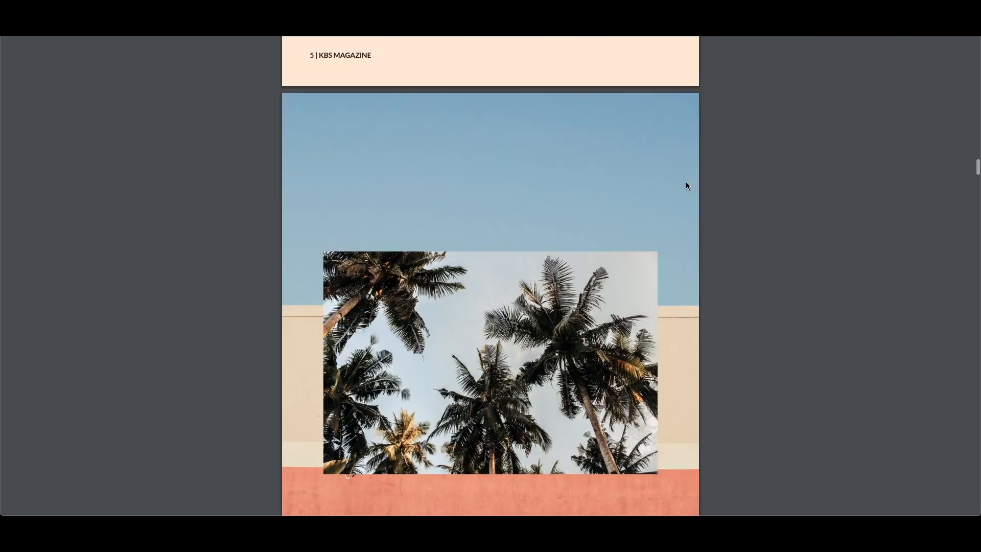
{"action": "scroll", "coordinate": [687, 186], "scroll_direction": "down", "scroll_amount": 20}
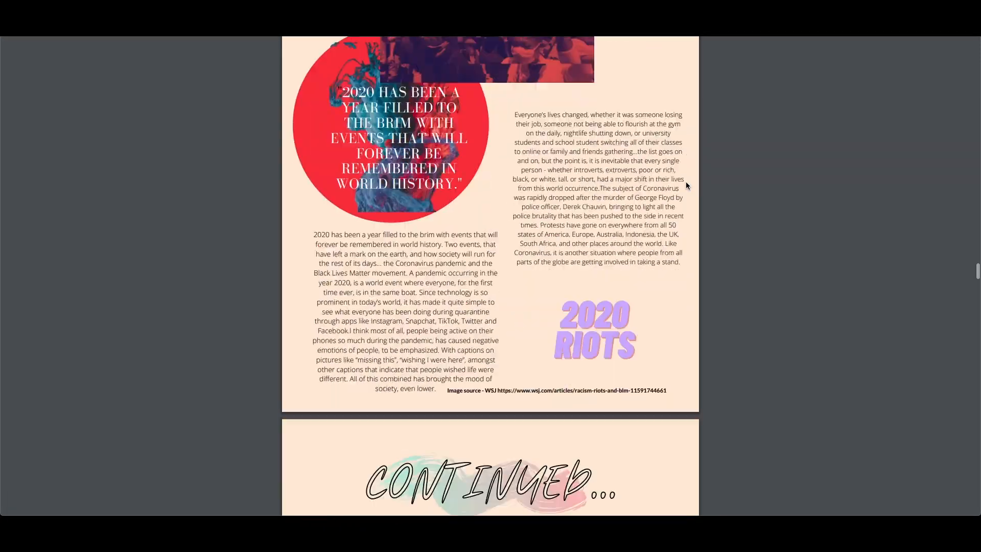
{"action": "scroll", "coordinate": [686, 186], "scroll_direction": "down", "scroll_amount": 20}
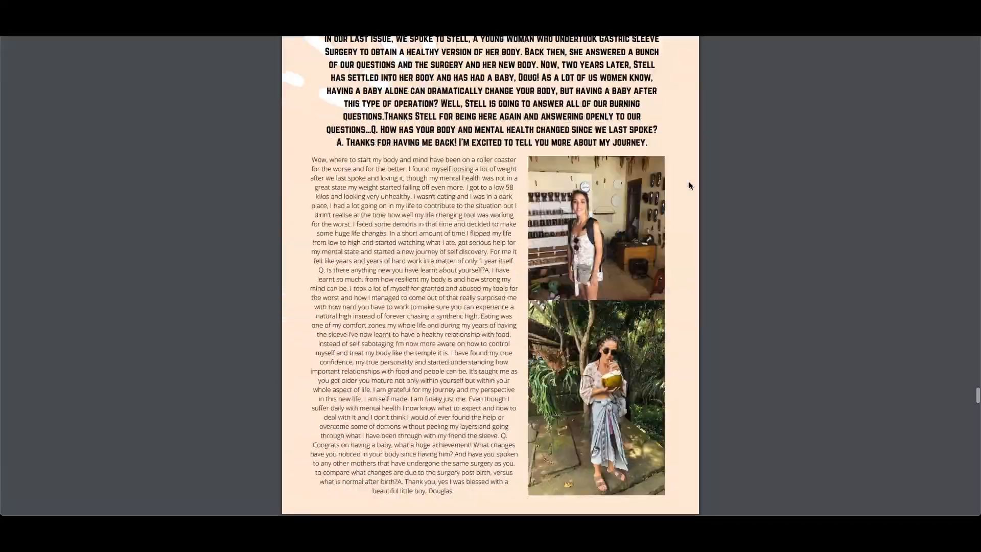
{"action": "scroll", "coordinate": [689, 185], "scroll_direction": "down", "scroll_amount": 20}
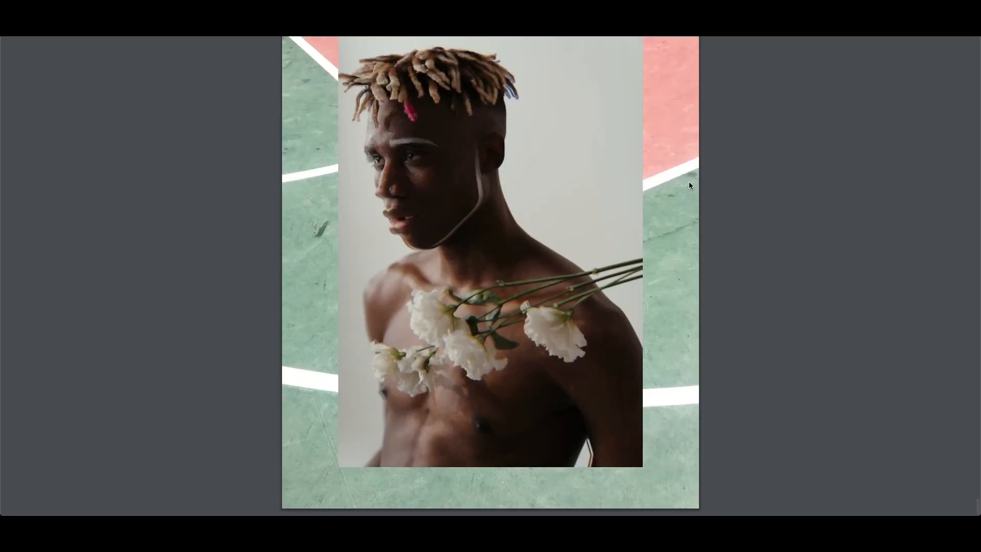
{"action": "scroll", "coordinate": [689, 185], "scroll_direction": "up", "scroll_amount": 10}
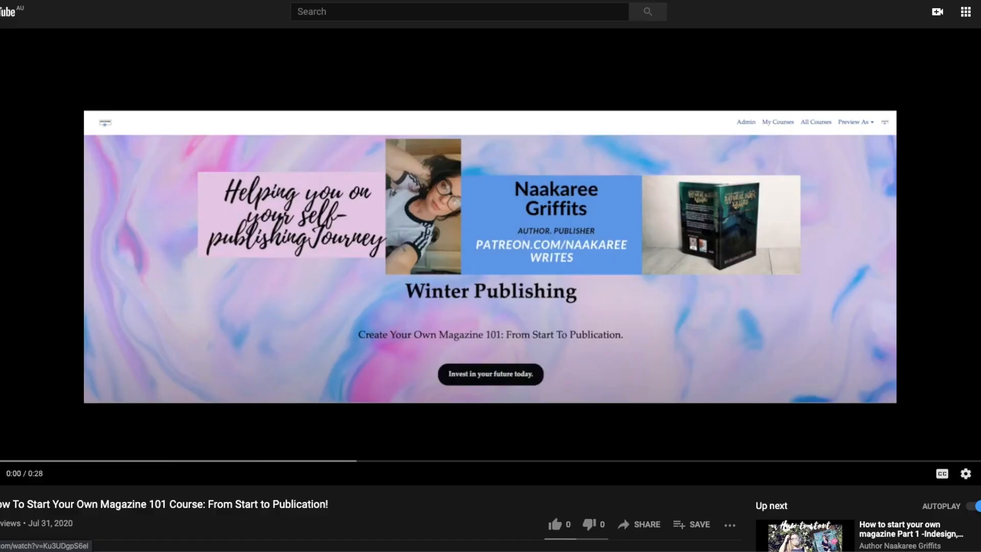